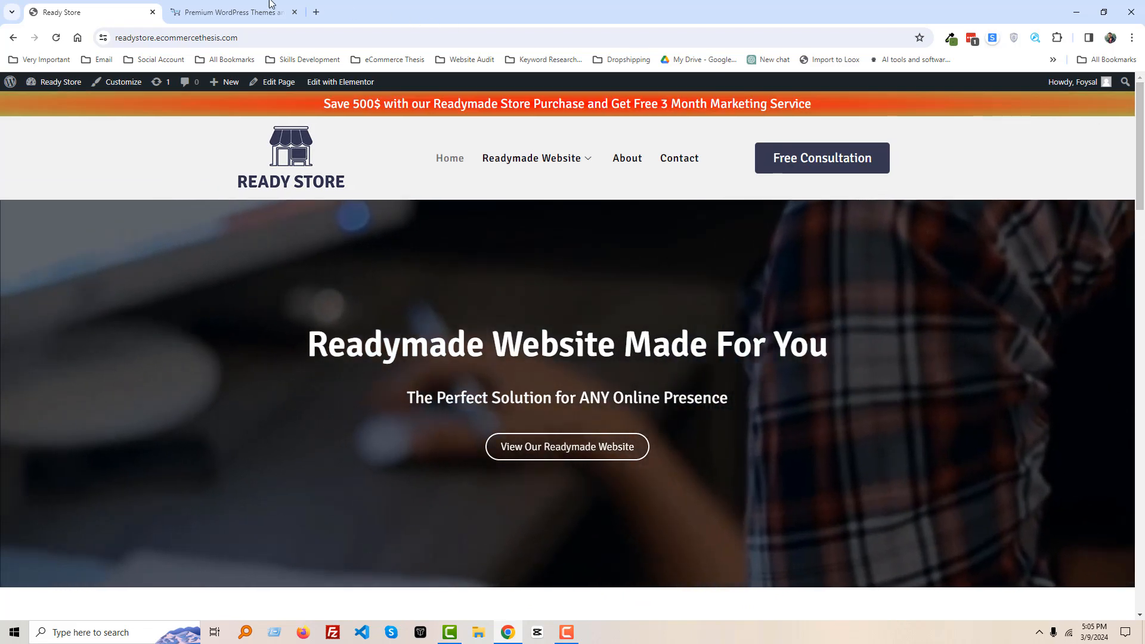
Step: Check the reference section on the MyThemeShop page and open the Ready Store home page in the Elementor editor in a new tab
left_click(244, 4)
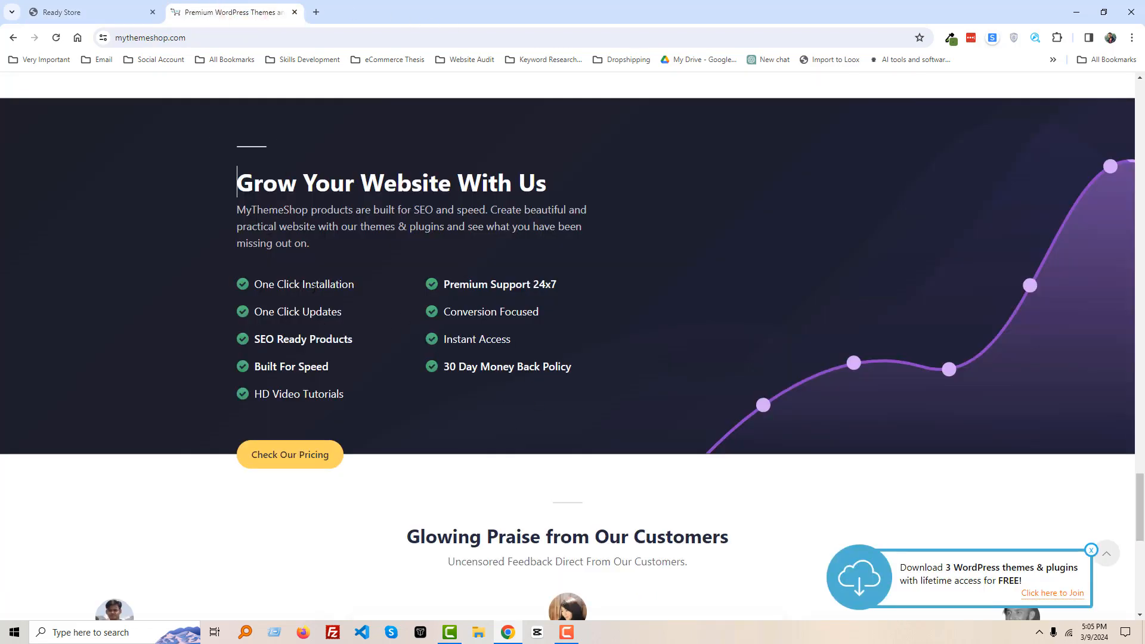
left_click(90, 5)
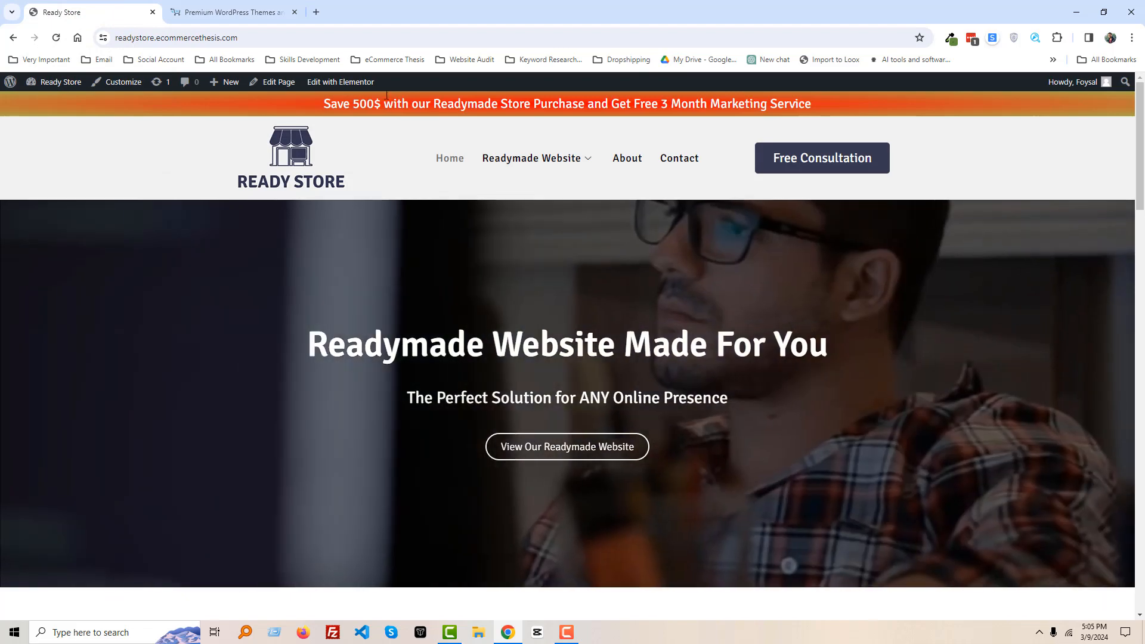
left_click(350, 84, "ctrl")
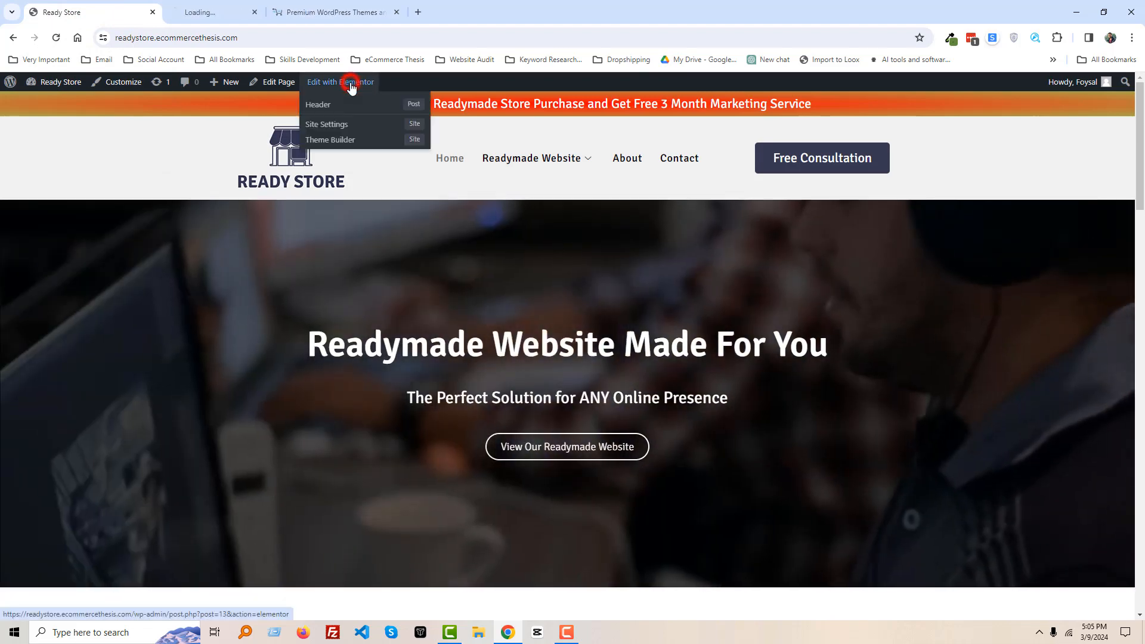
left_click(231, 6)
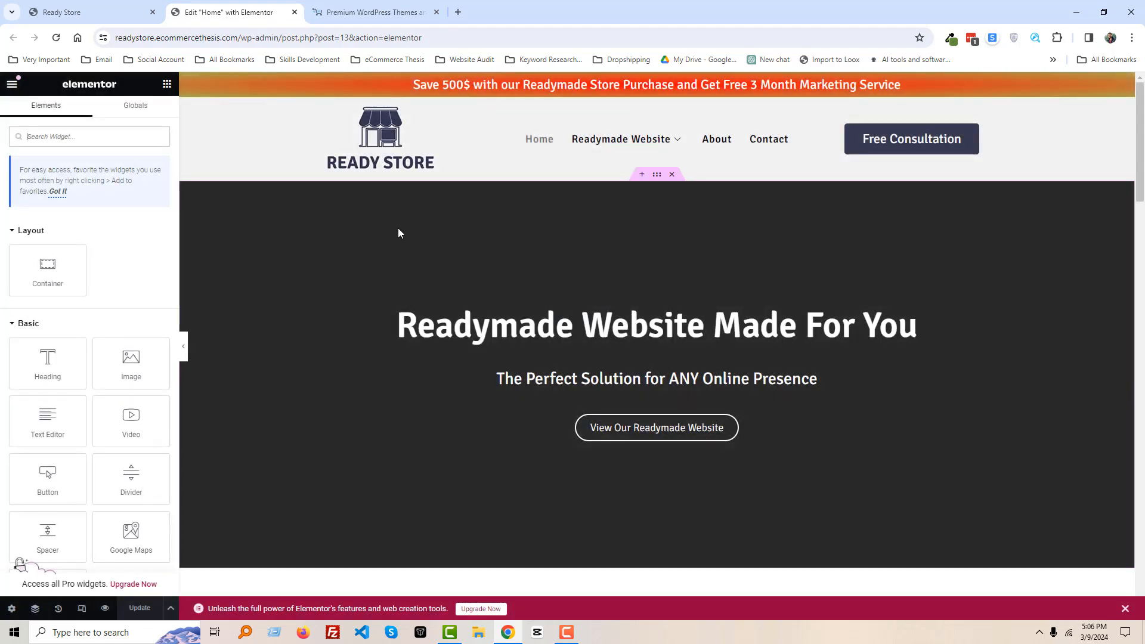
Step: Add a new container with two equal columns below the Trending Collections section, following the MyThemeShop reference layout
scroll(398, 233, "down", 20)
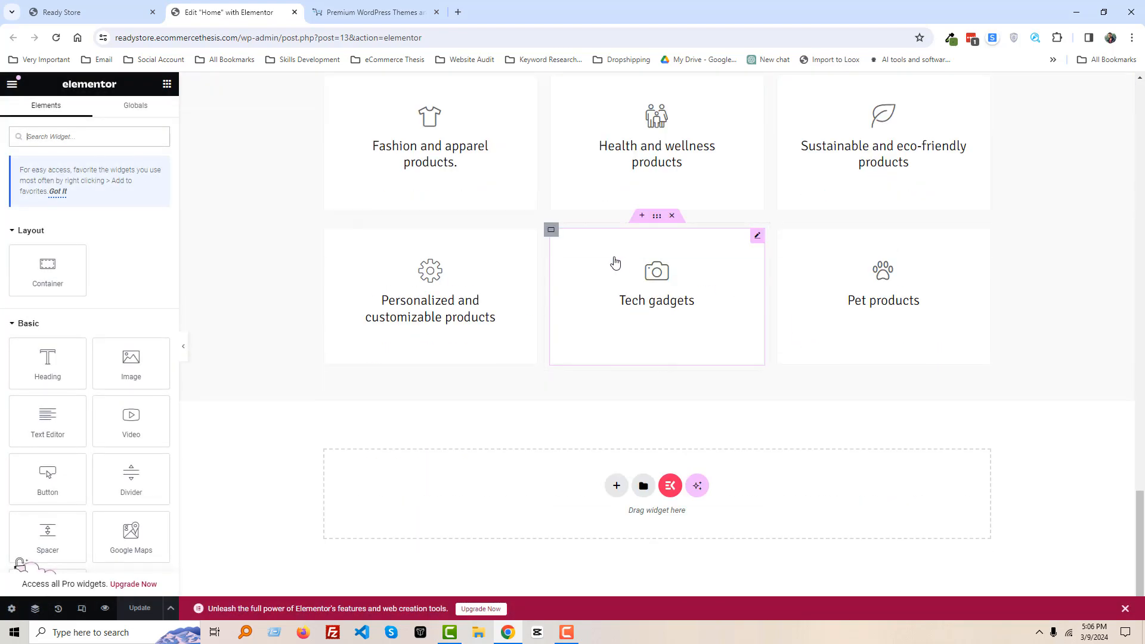
left_click(616, 487)
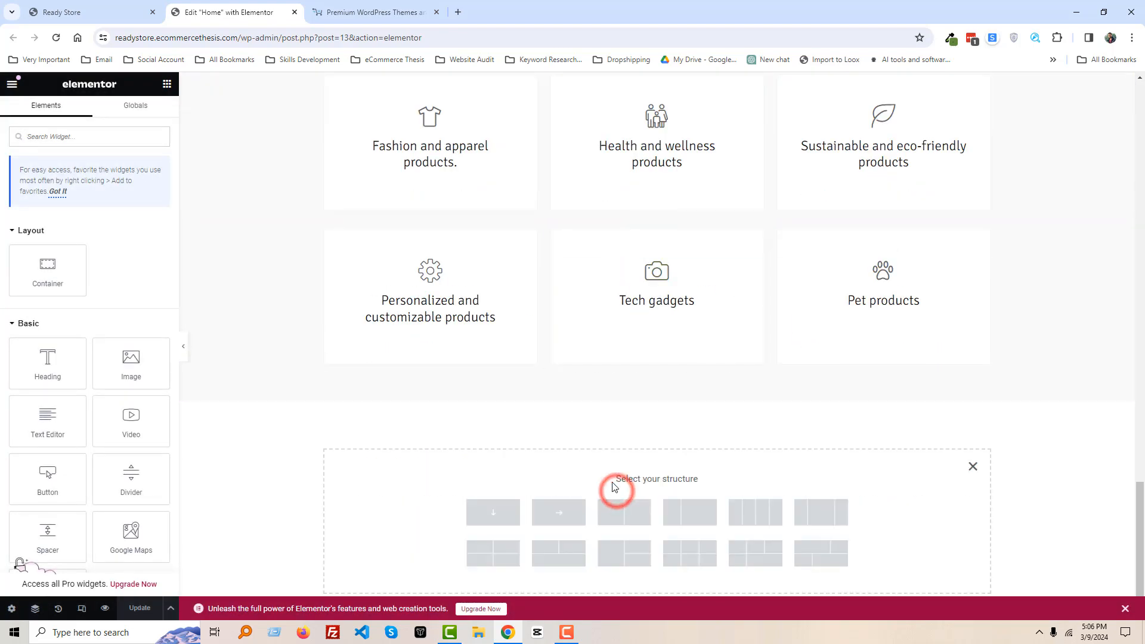
left_click(395, 4)
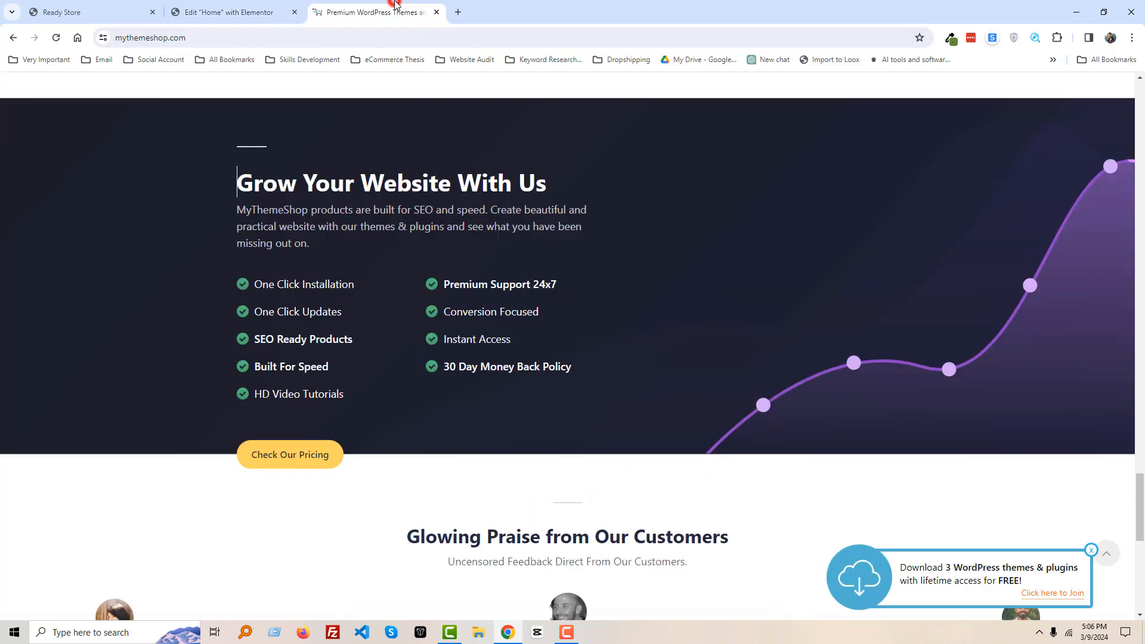
left_click(239, 14)
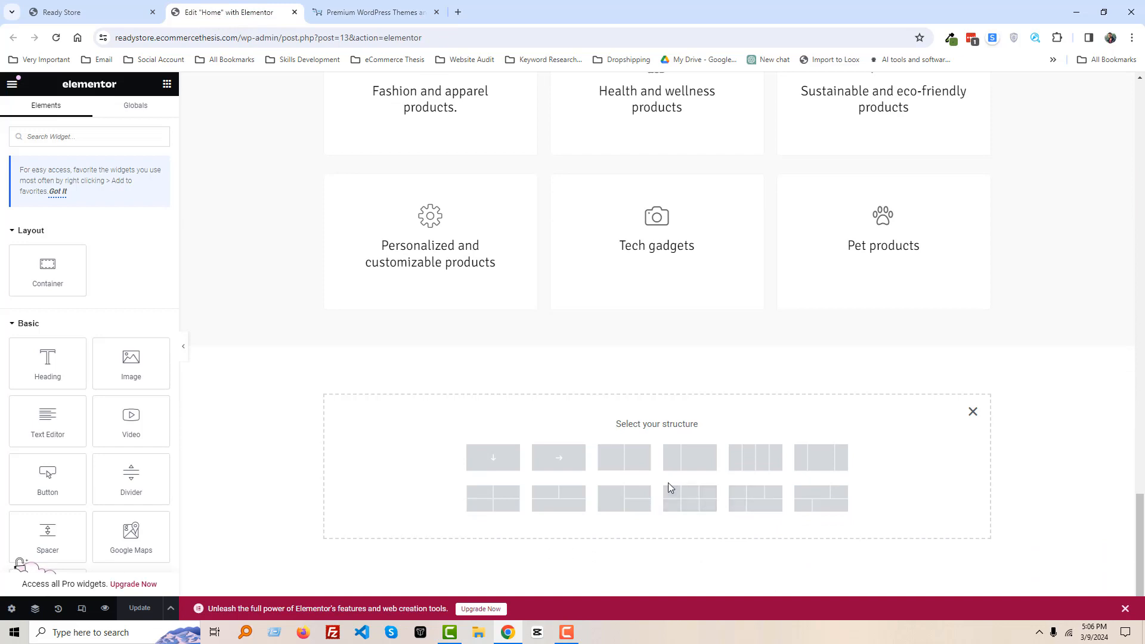
left_click(621, 464)
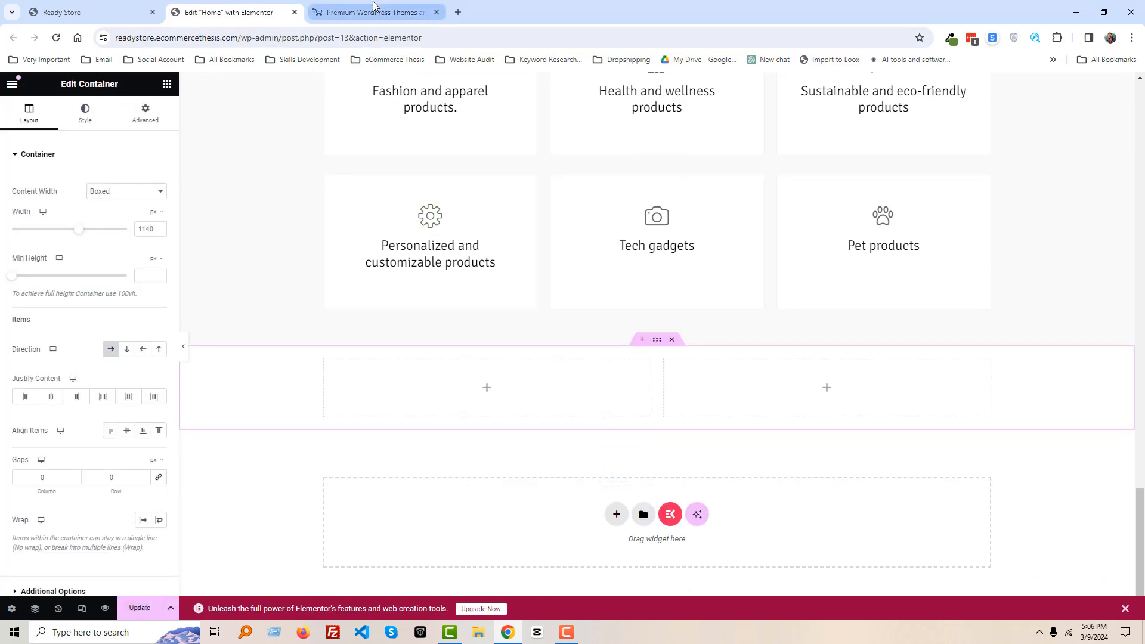
left_click(374, 9)
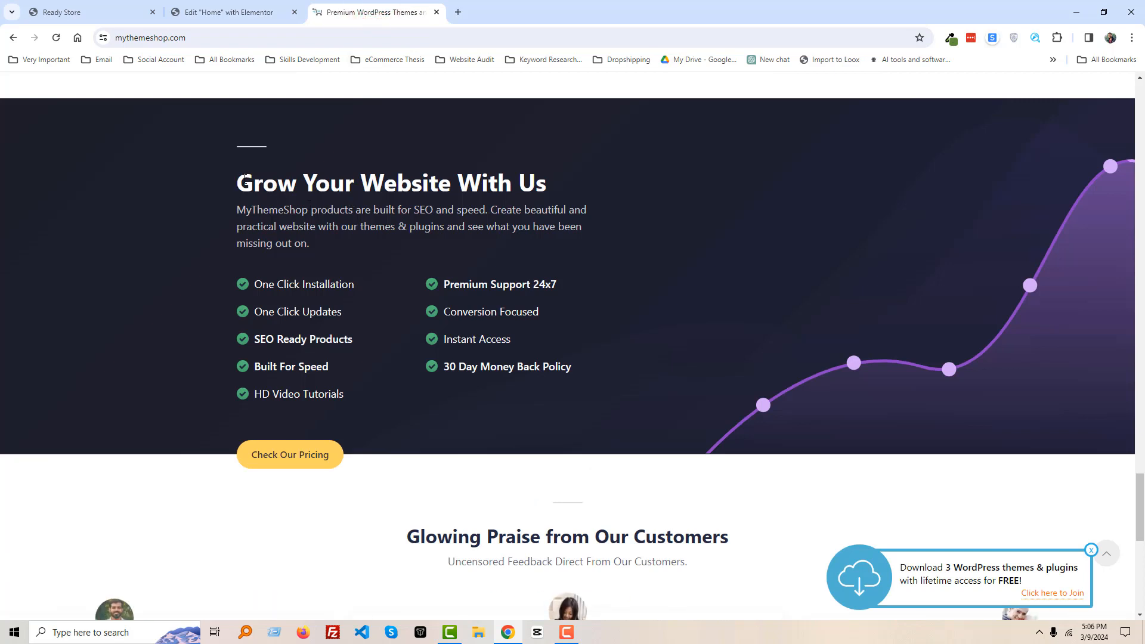
left_click_drag(244, 181, 327, 245)
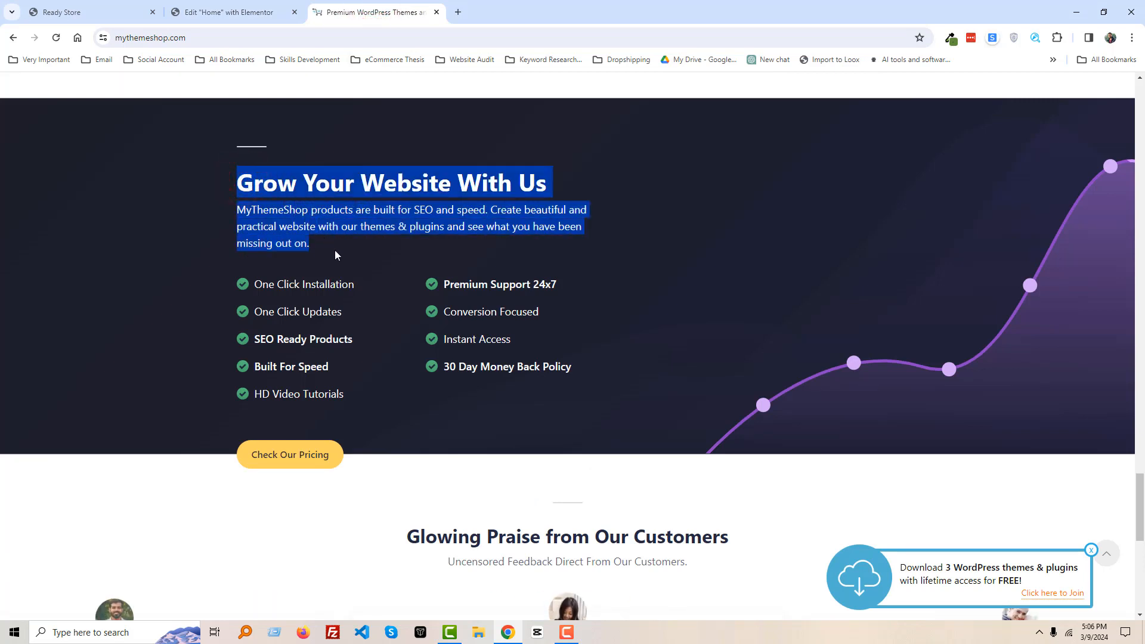
left_click(252, 7)
Step: Copy the "Trending Collections" heading widget and paste it into the left column of the new container
scroll(565, 361, "up", 8)
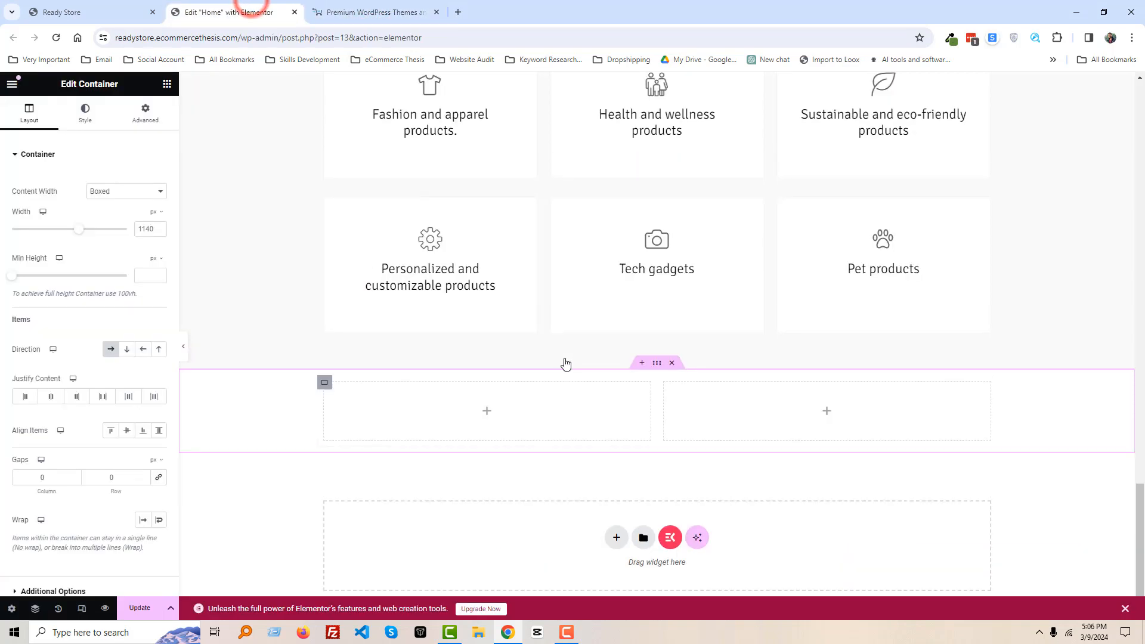
scroll(631, 389, "down", 4)
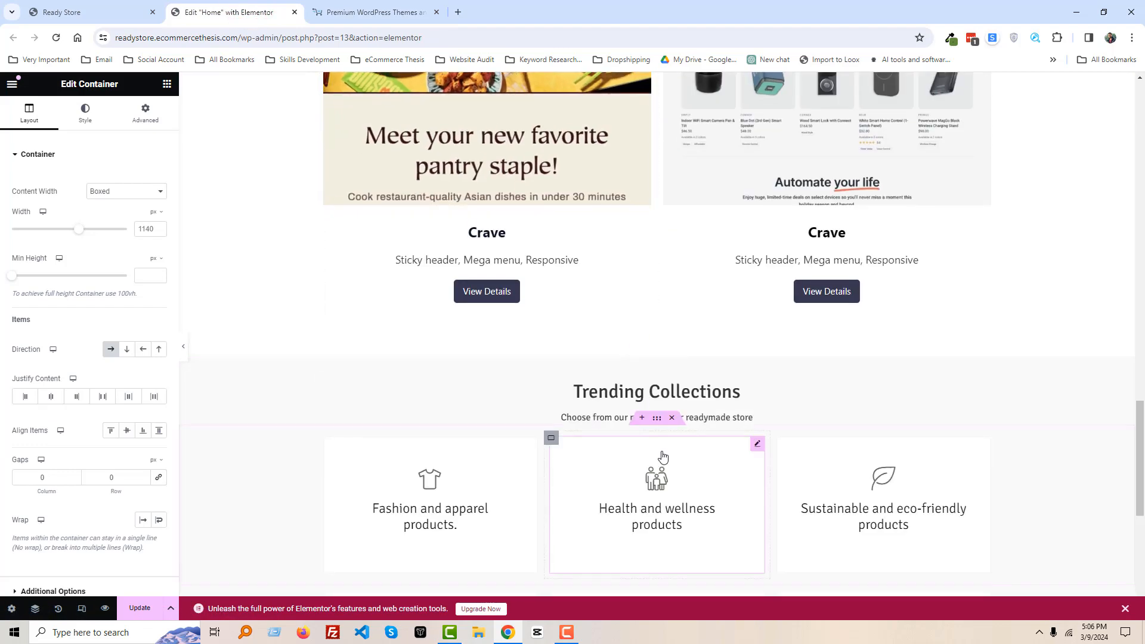
left_click(628, 399)
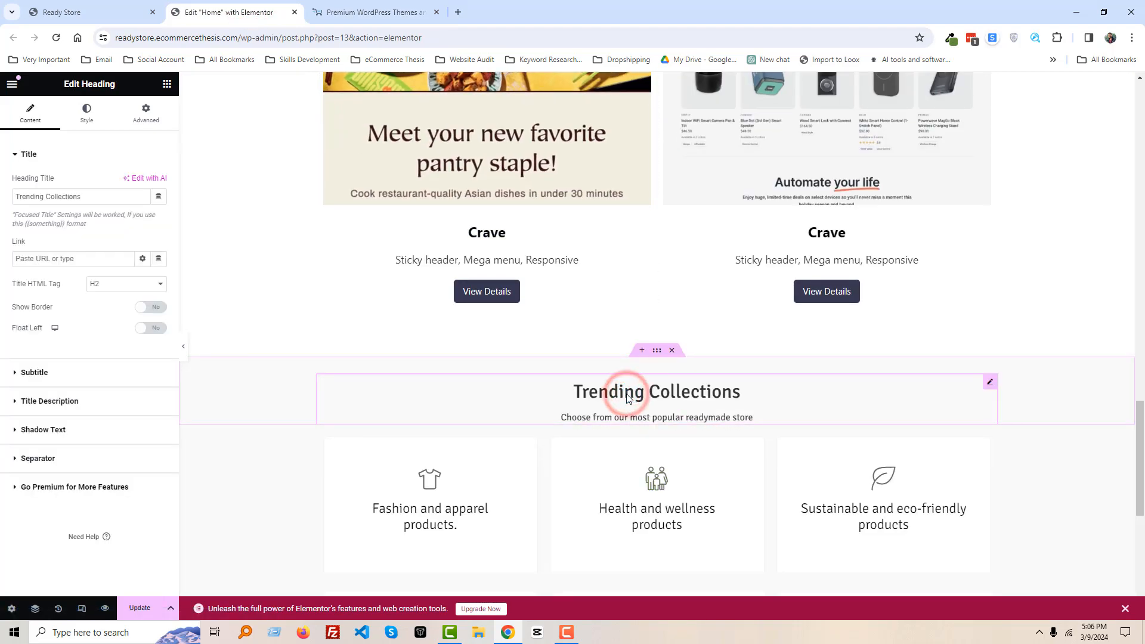
right_click(628, 399)
left_click(641, 404)
scroll(493, 430, "down", 7)
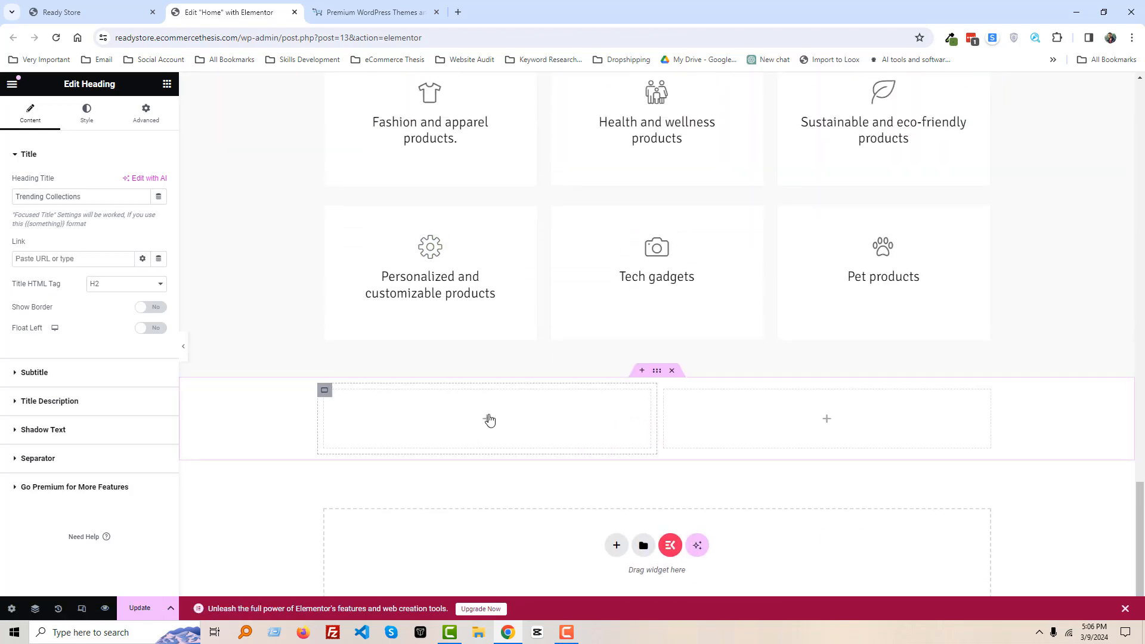
left_click(488, 417)
right_click(463, 422)
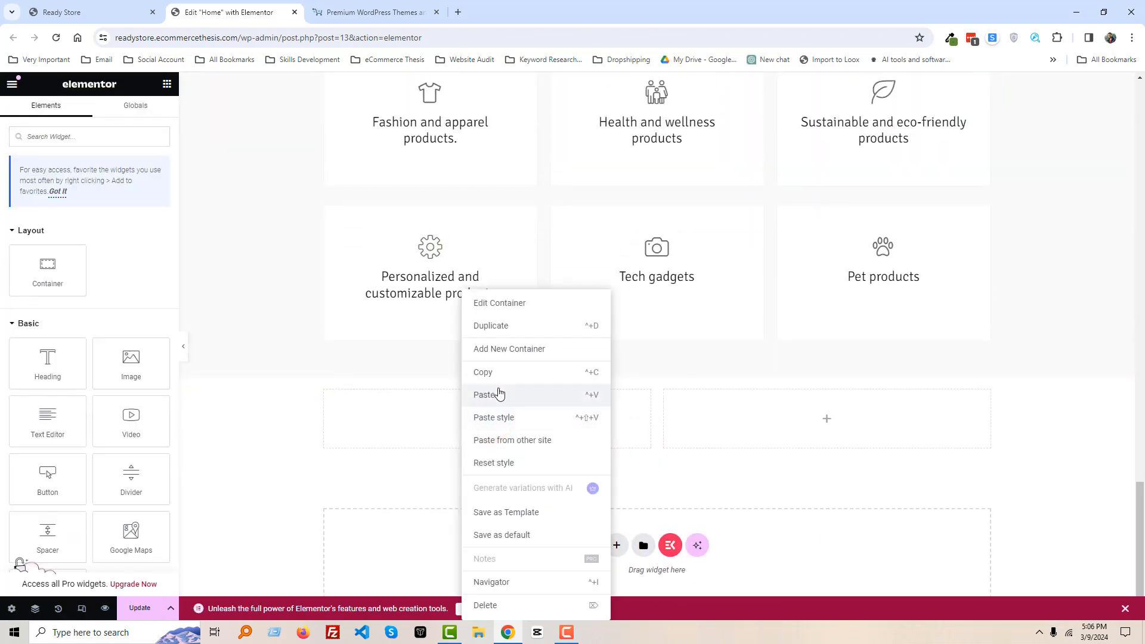
left_click(498, 394)
Step: Replace the pasted heading's title with "Grow Your Website With Us", copied from the MyThemeShop page
left_click(338, 13)
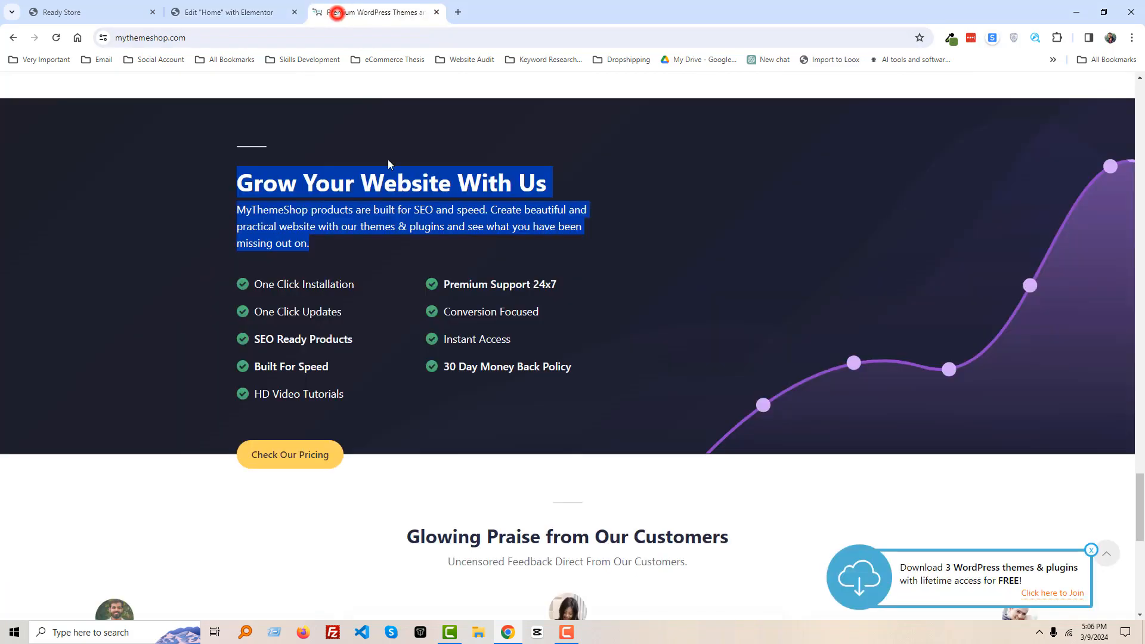
left_click(286, 188)
left_click_drag(234, 182, 546, 182)
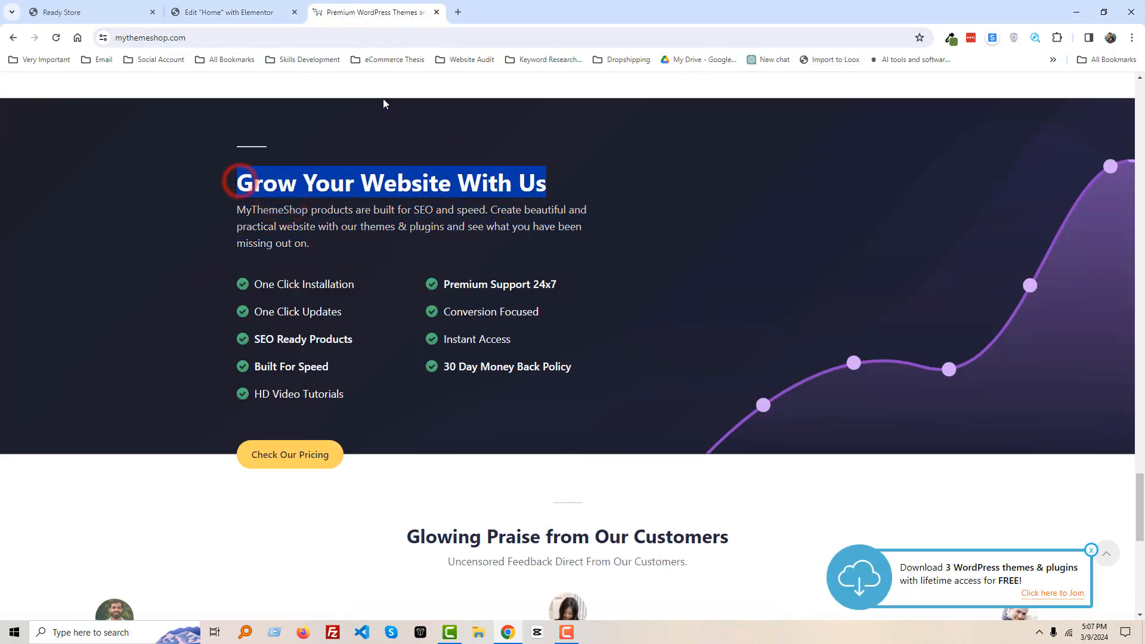
left_click(209, 10)
left_click(477, 405)
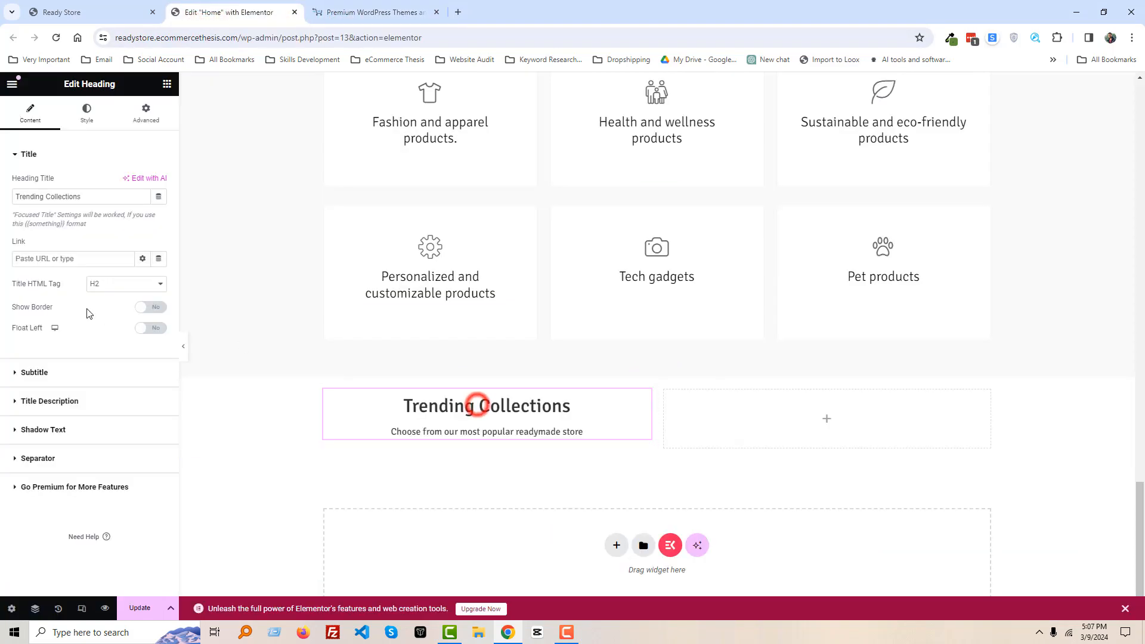
triple_click(63, 191)
key("ctrl+v")
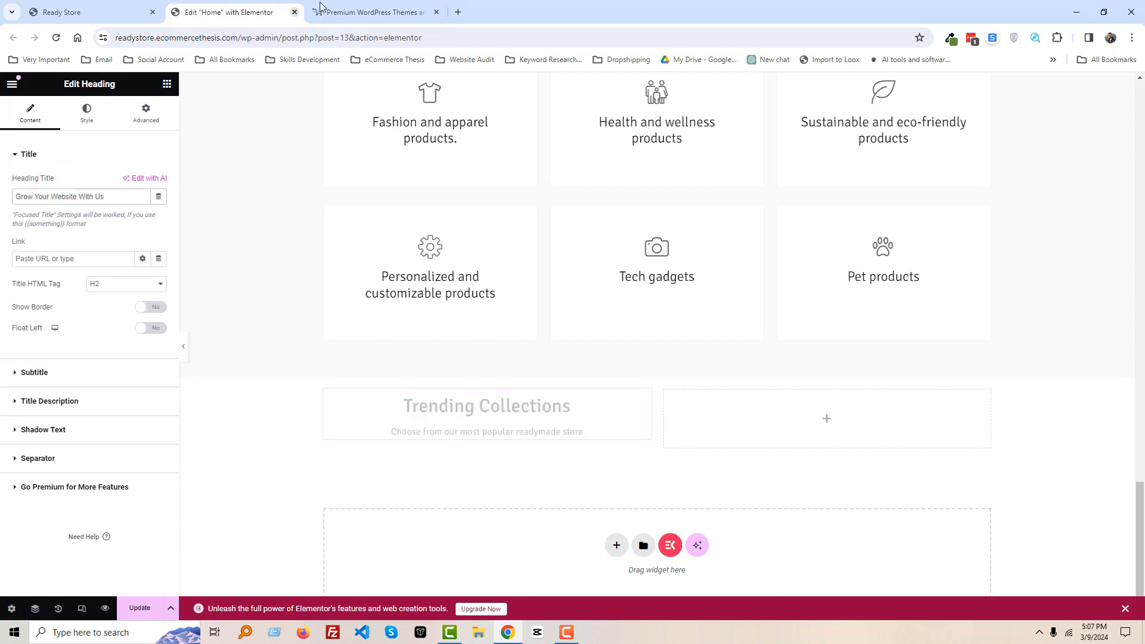
Step: Replace the heading's title description with the paragraph under "Grow Your Website With Us" on the MyThemeShop page
left_click(346, 10)
triple_click(325, 243)
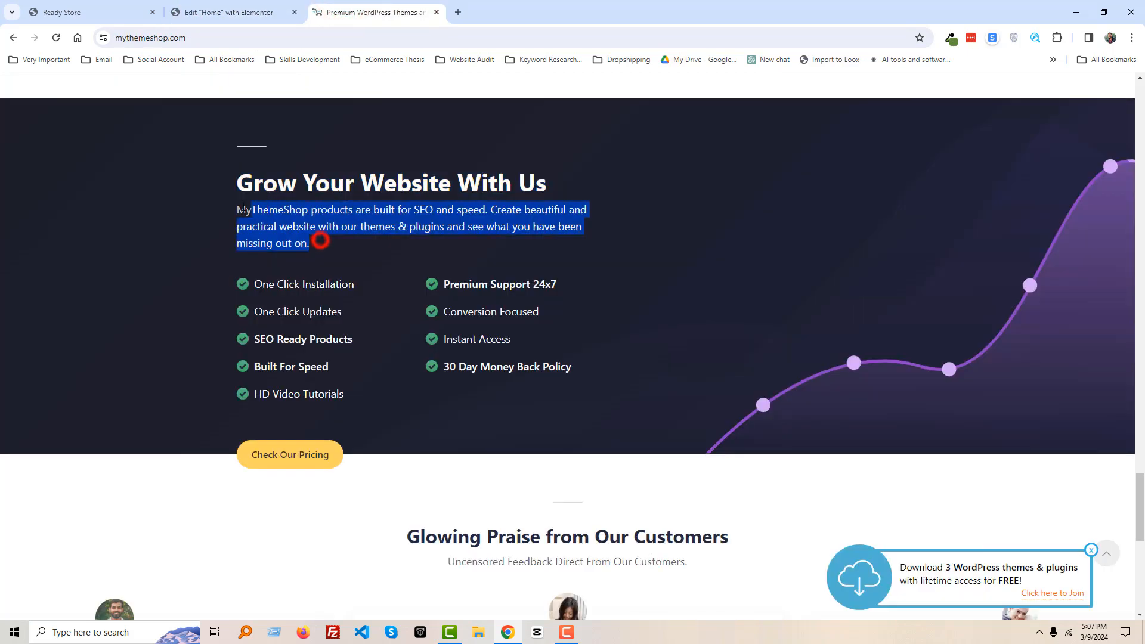
left_click(222, 11)
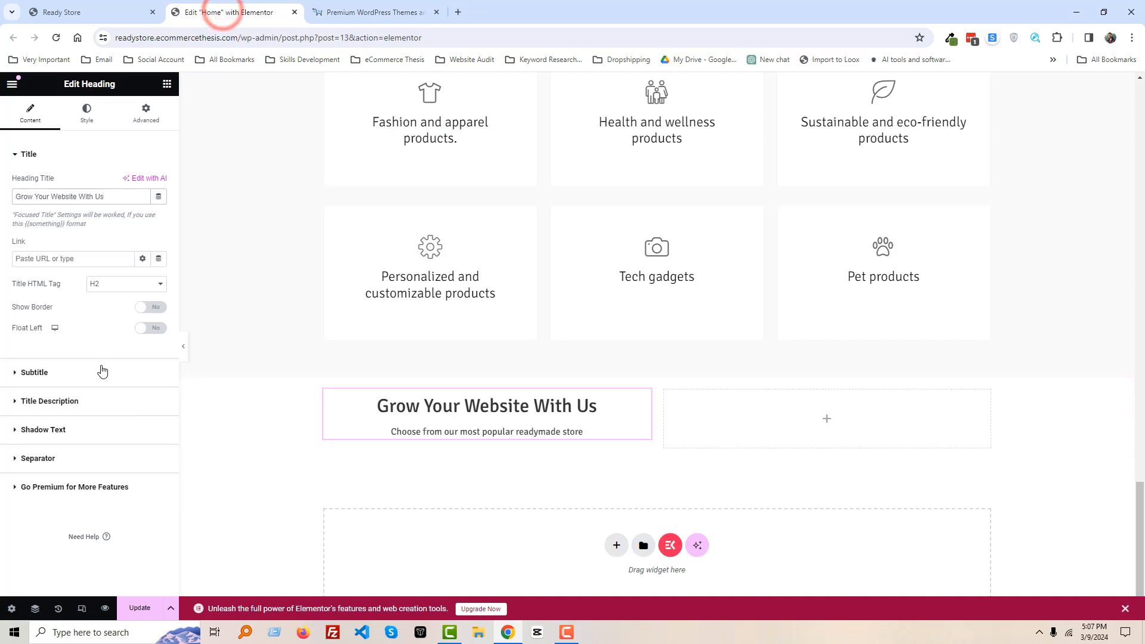
left_click(425, 433)
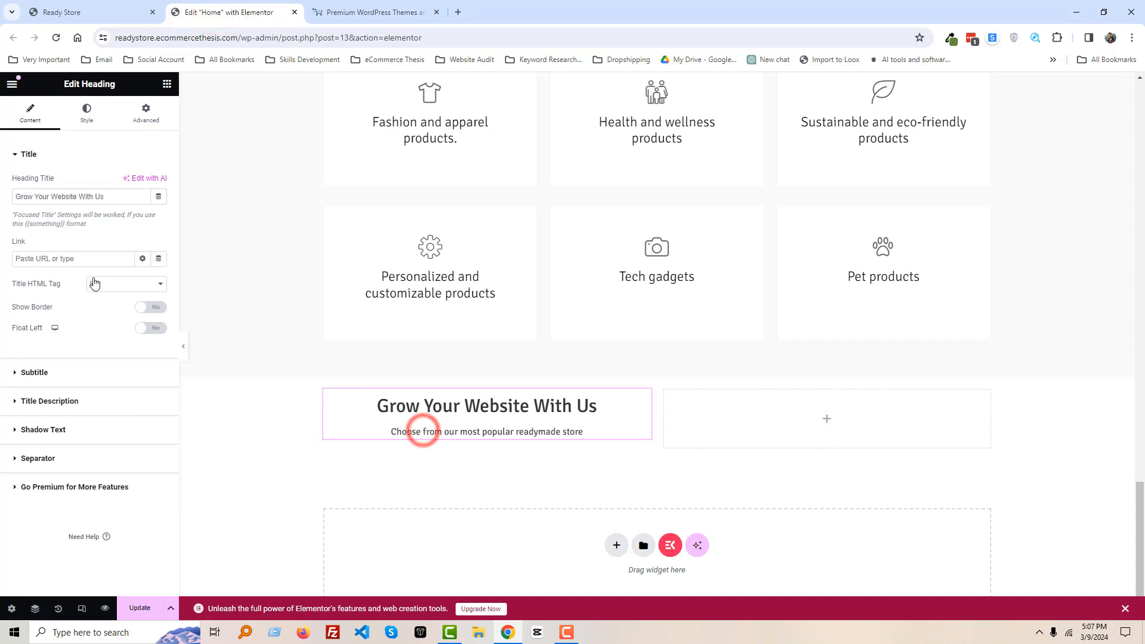
left_click(84, 401)
triple_click(82, 352)
key("ctrl+v")
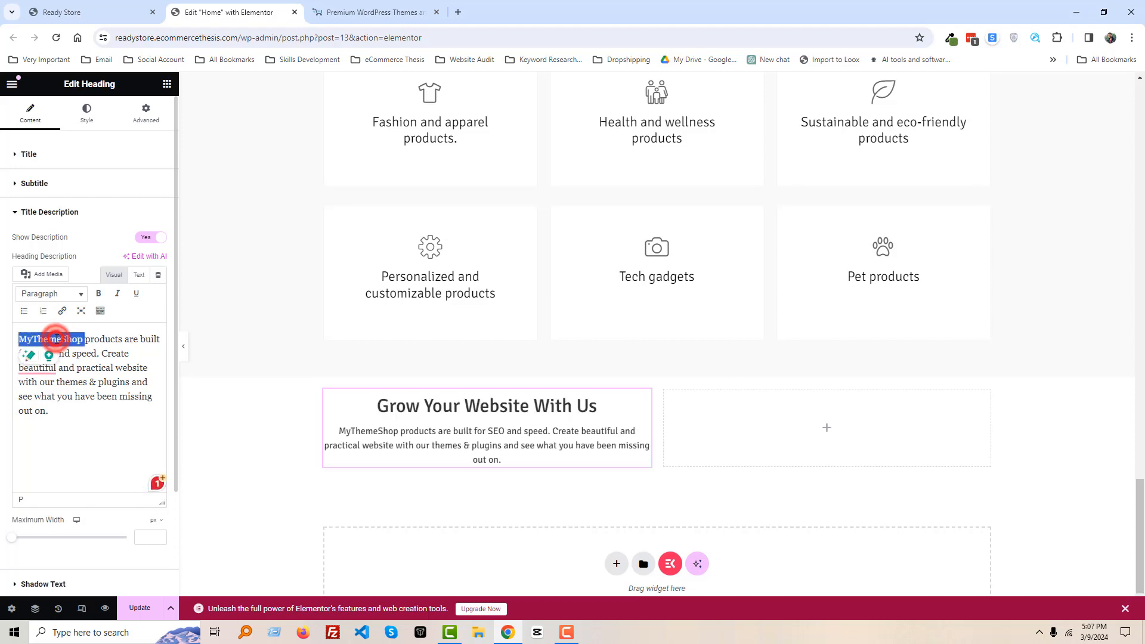
Step: Replace "MyThemeShop" with "Por" in the description and correct the wording to "Create a beautiful"
type("Por")
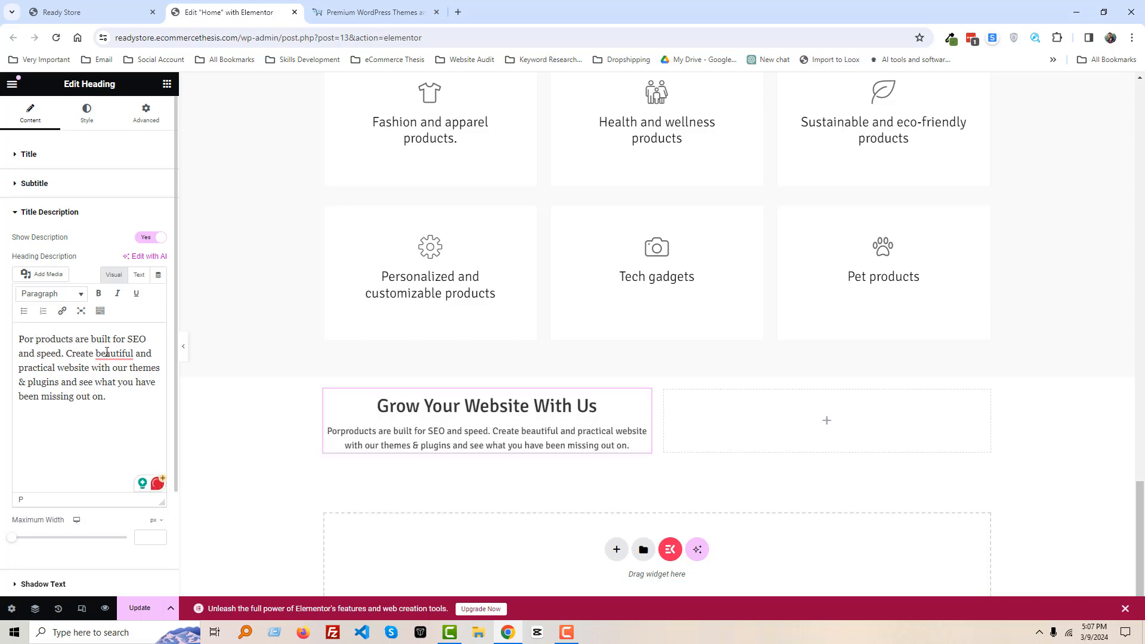
mouse_move(112, 358)
left_click(121, 388)
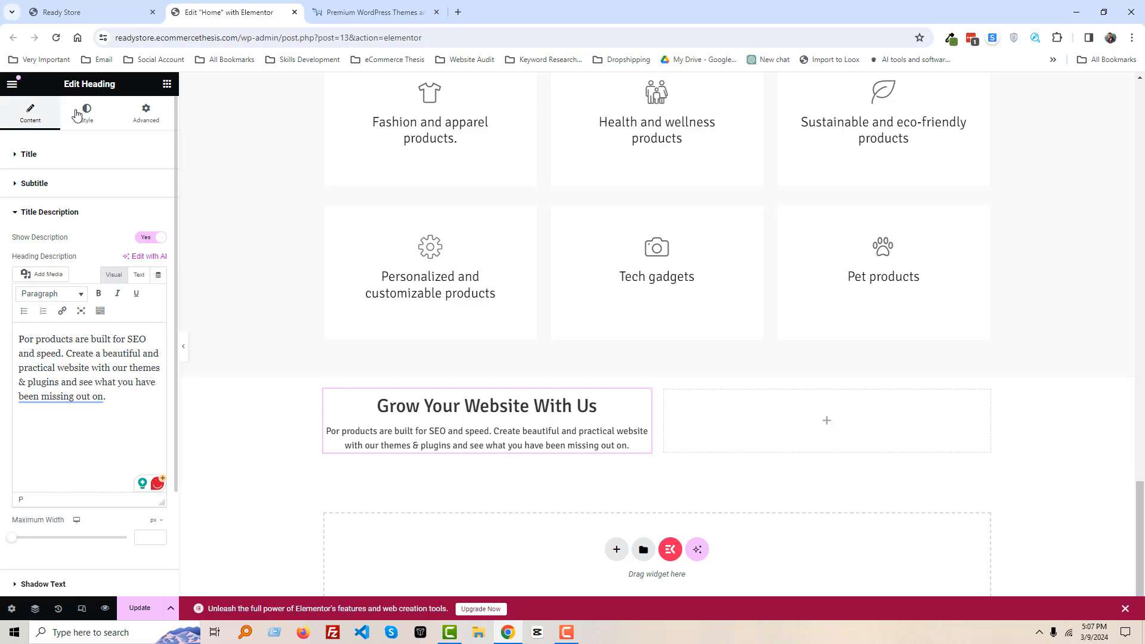
Step: Left-align the new heading and show its separator with the position set to Top
left_click(86, 111)
left_click(126, 182)
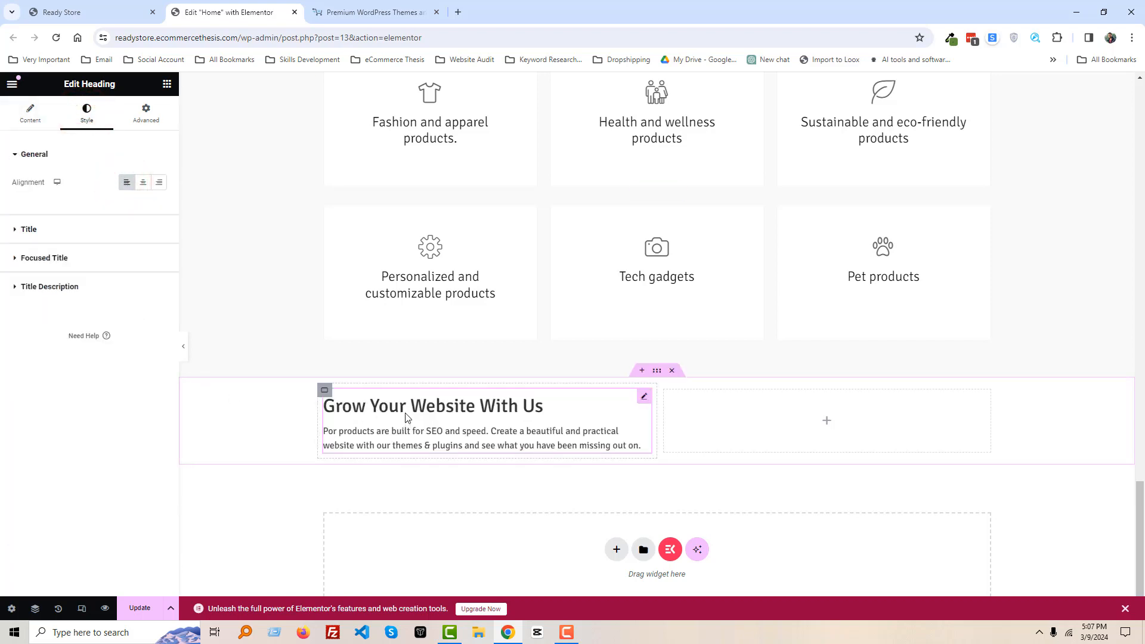
left_click(30, 112)
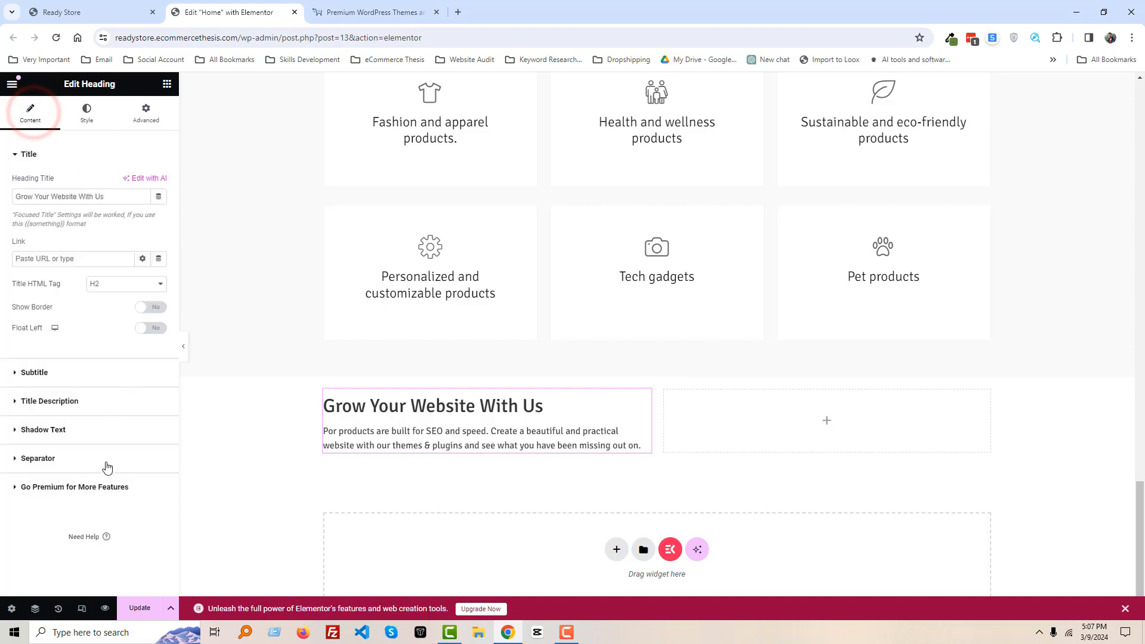
left_click(106, 463)
left_click(153, 295)
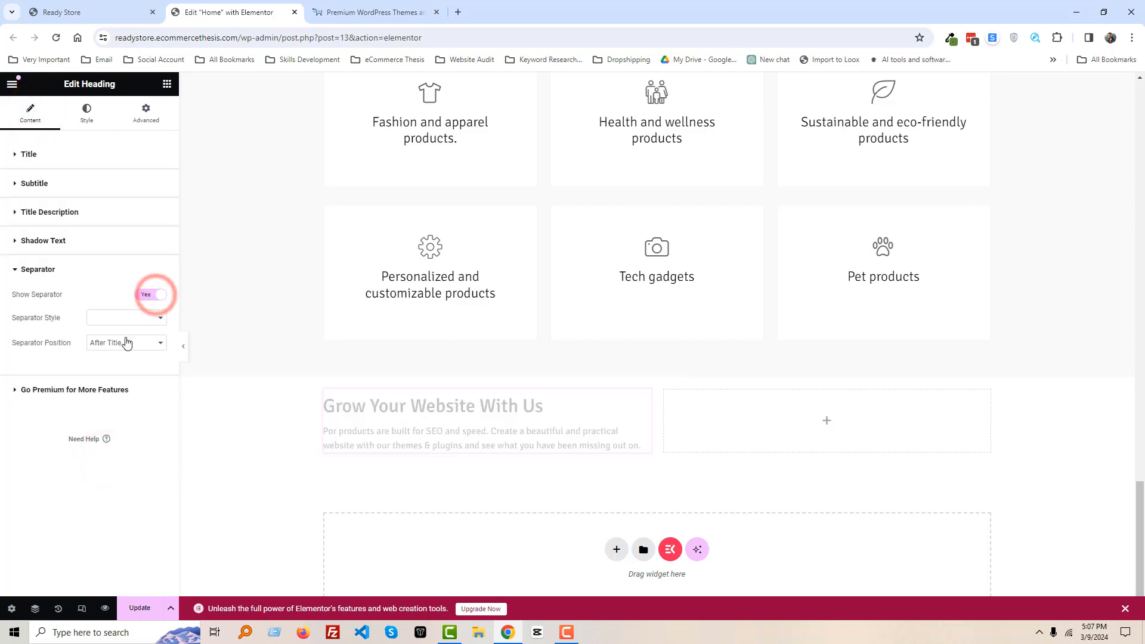
left_click(127, 343)
left_click(124, 354)
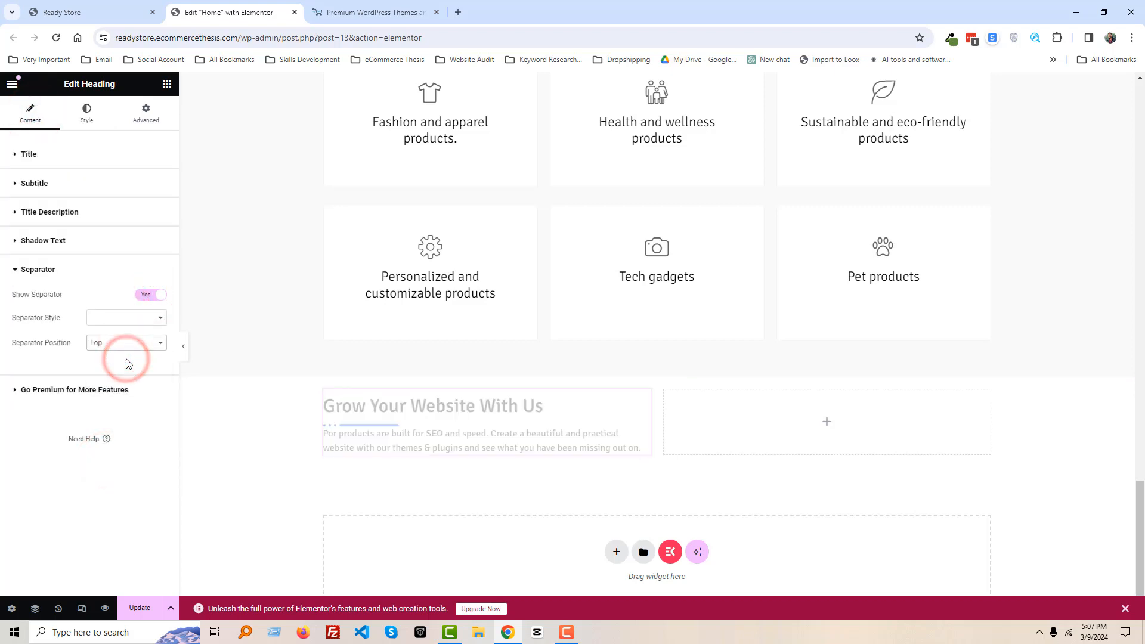
Step: Copy the button hover background color #618F3C from the first Crave image box for the heading's separator
left_click(83, 113)
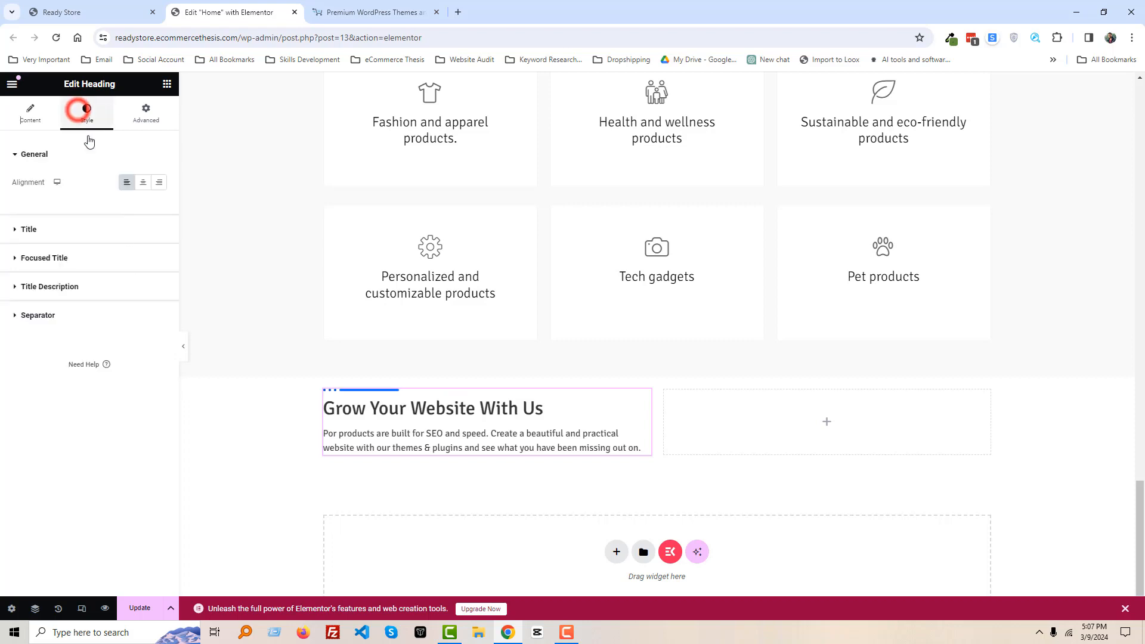
left_click(50, 313)
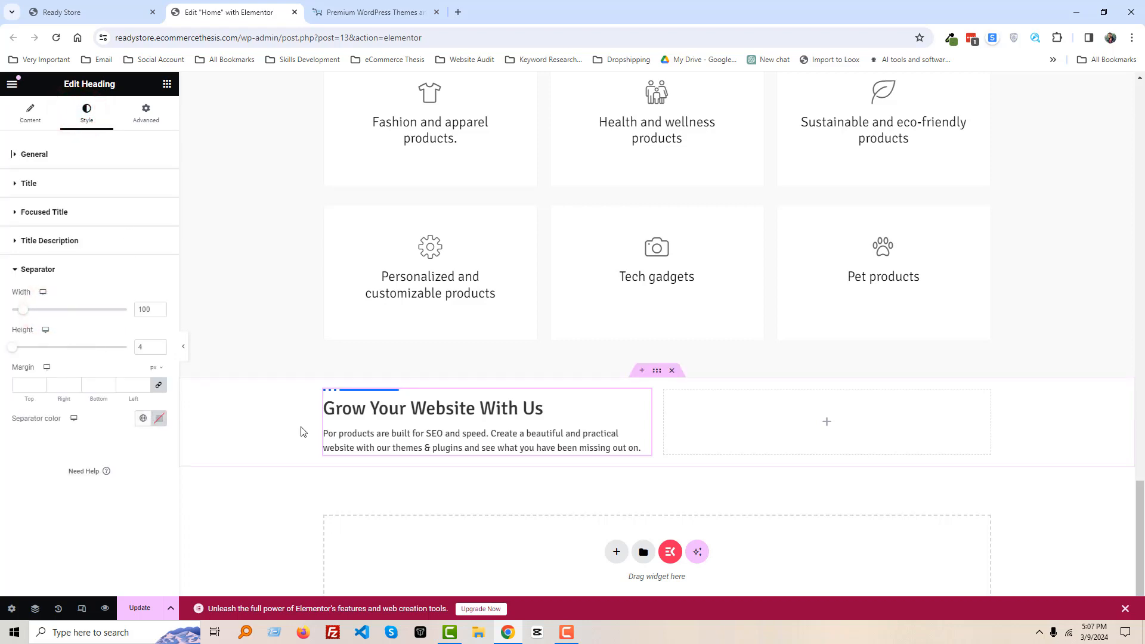
scroll(448, 415, "up", 5)
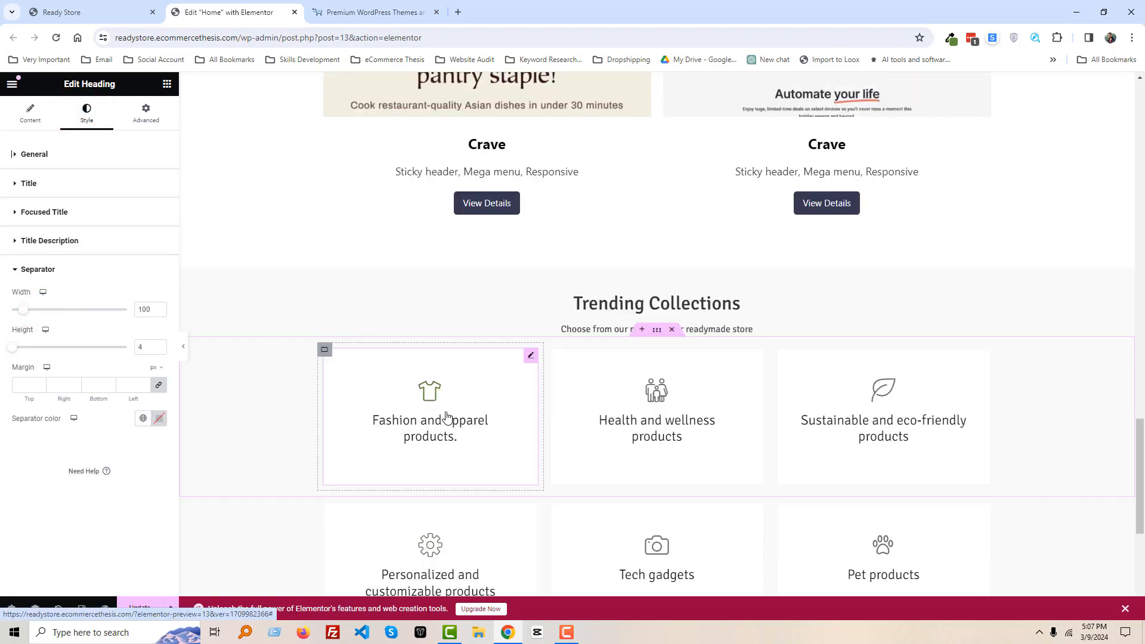
left_click(422, 212)
left_click(86, 113)
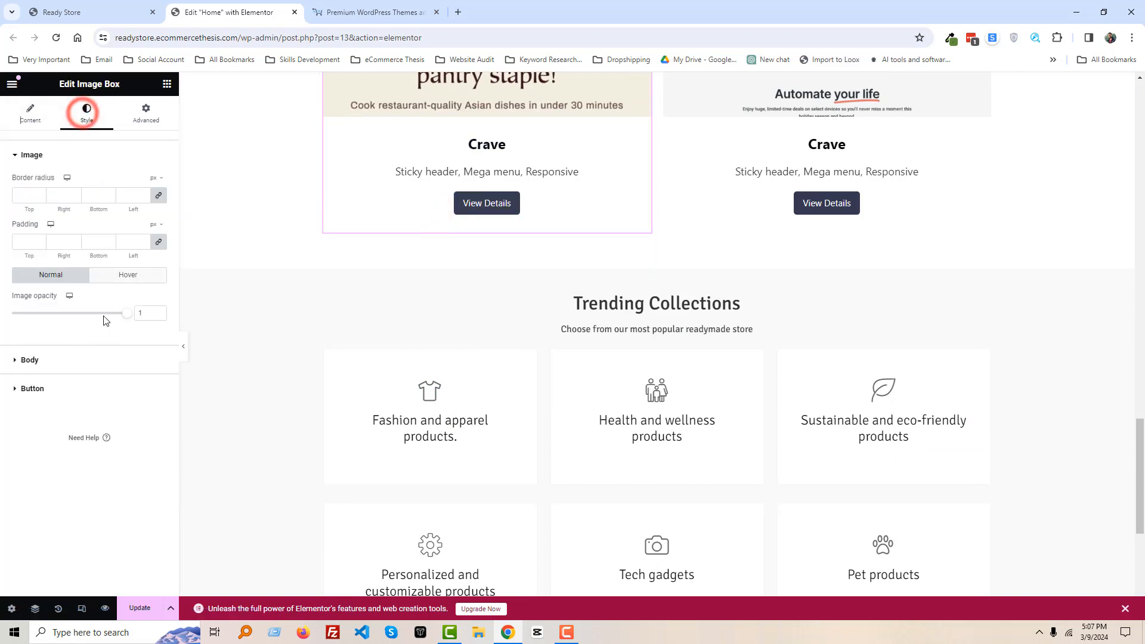
left_click(47, 386)
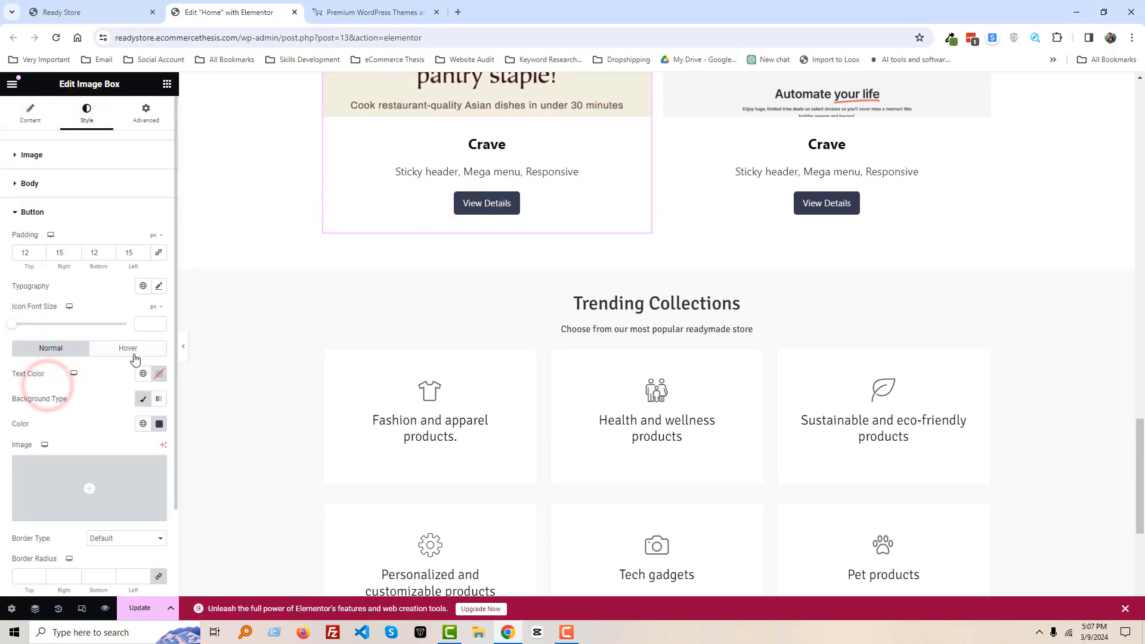
left_click(138, 351)
left_click(158, 424)
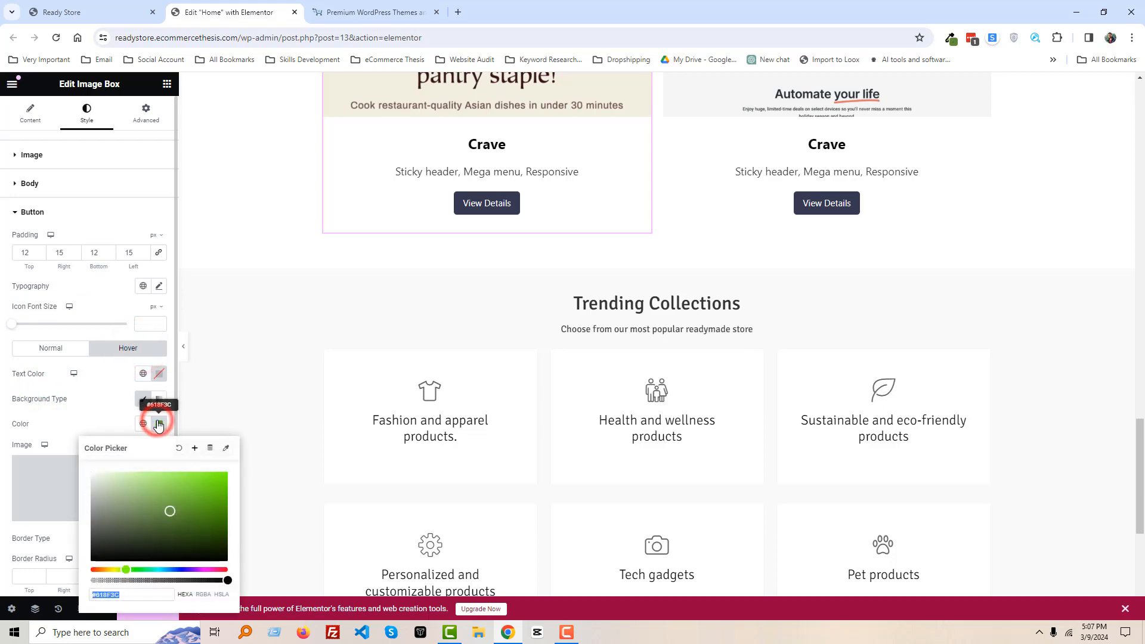
left_click(158, 424)
scroll(418, 358, "down", 6)
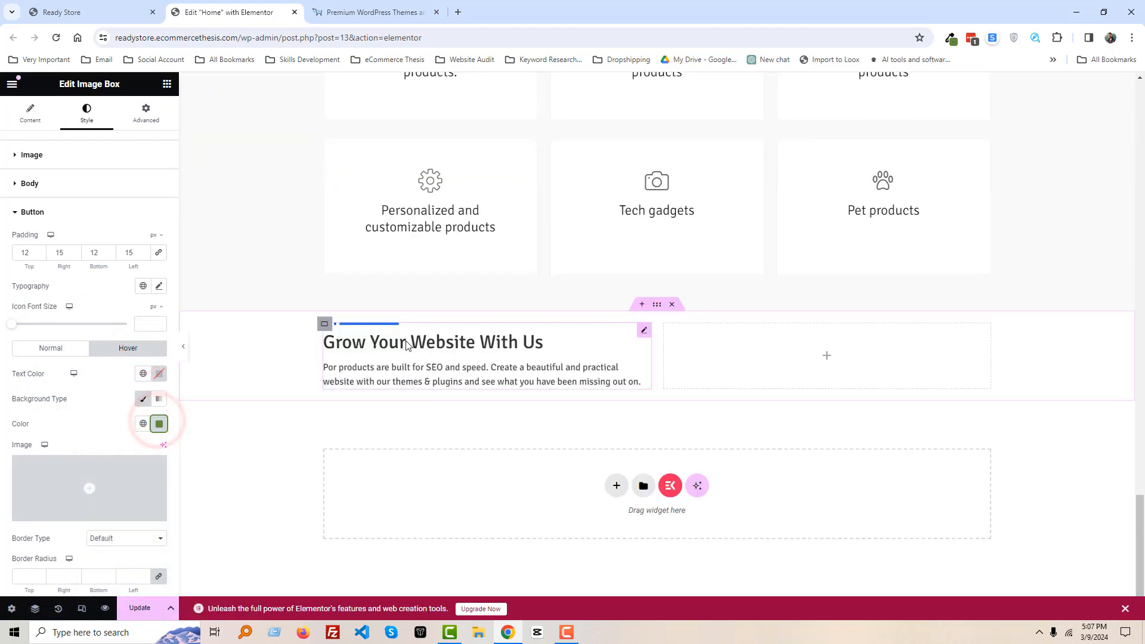
Step: Set the separator color of the "Grow Your Website With Us" heading to the copied green #618F3C
left_click(409, 354)
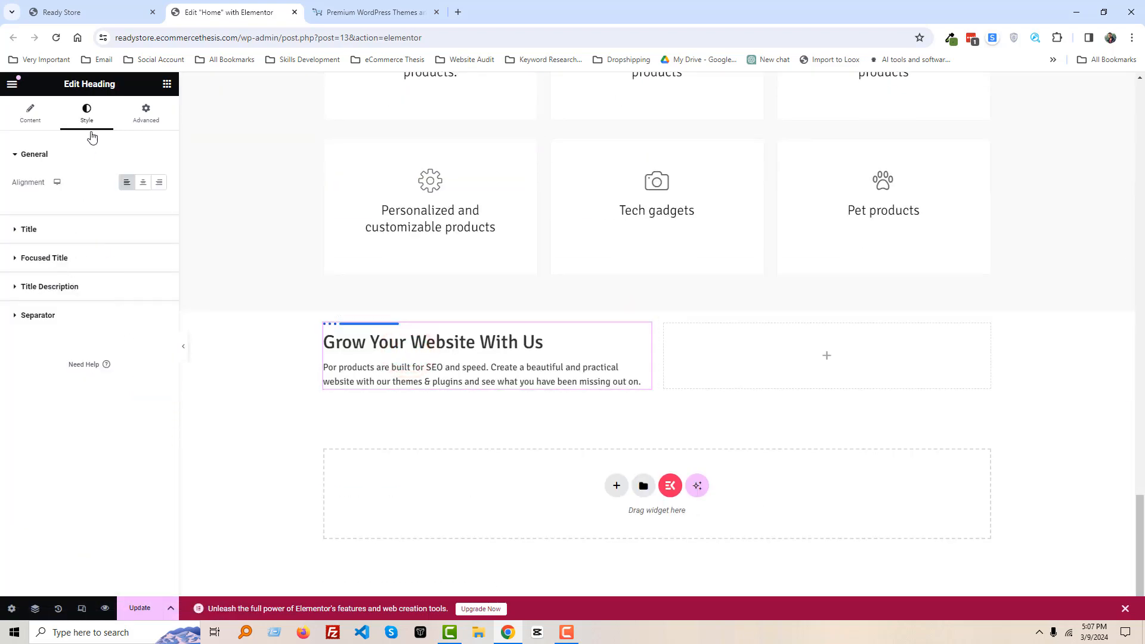
left_click(48, 316)
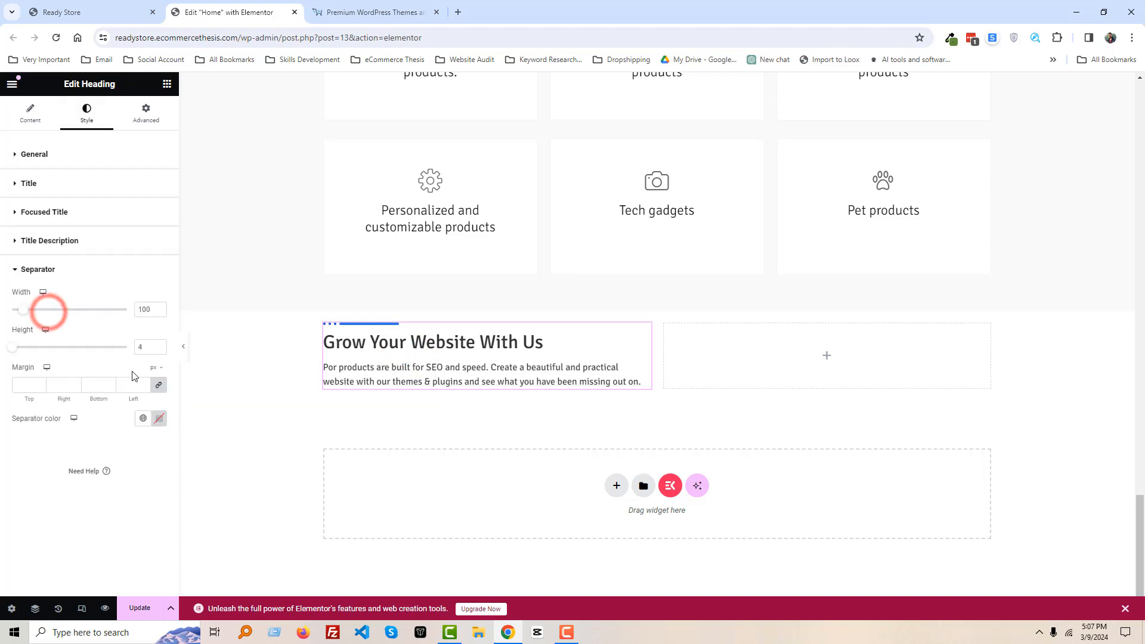
left_click(162, 423)
key("ctrl+v")
left_click(161, 424)
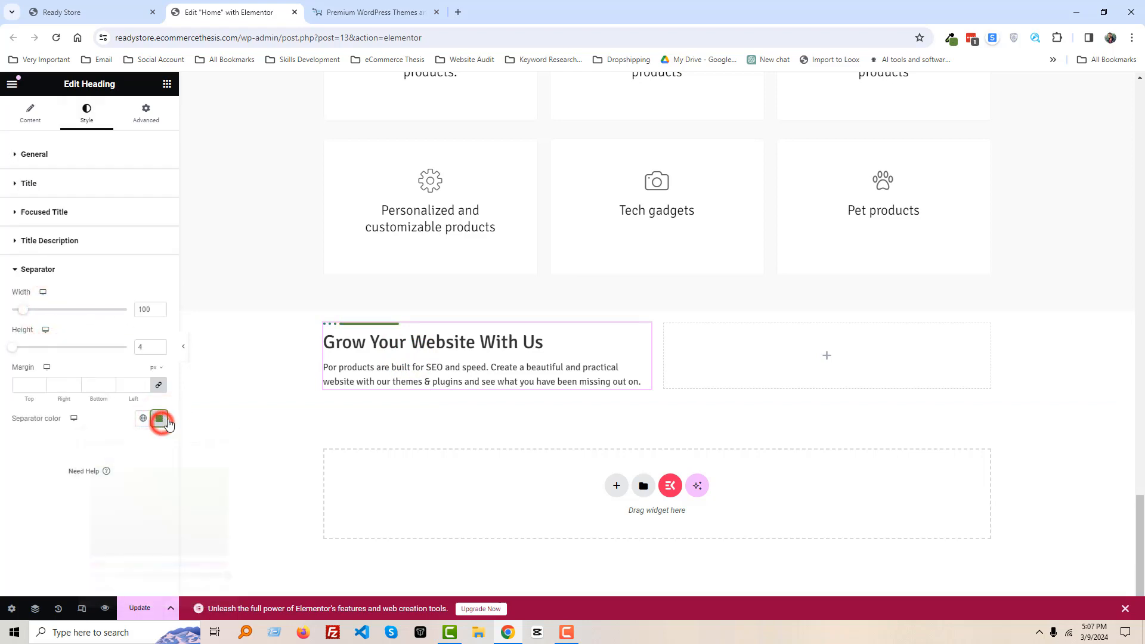
Step: Search Google Images for "business meeting" in a new browser tab and open a photo result
left_click(458, 13)
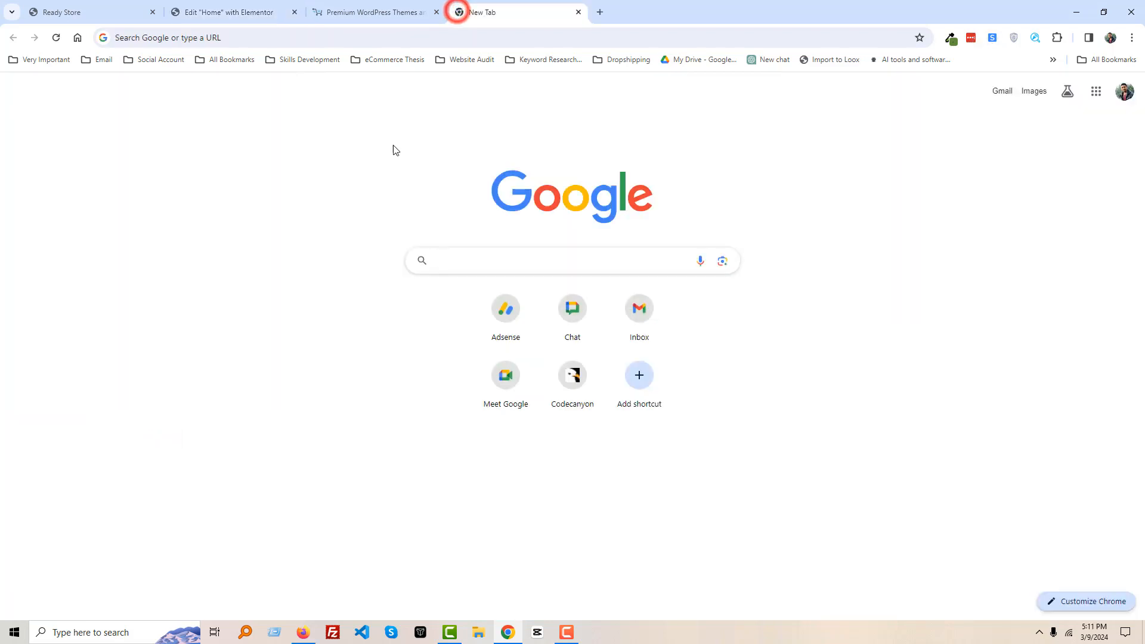
left_click(371, 117)
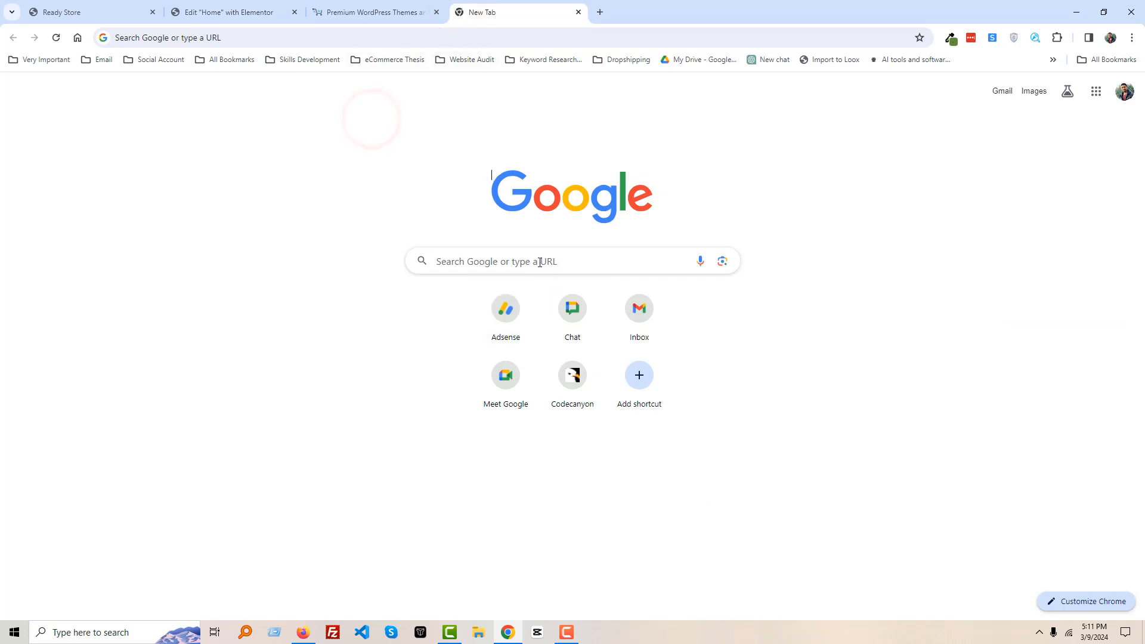
left_click(539, 262)
type("busine")
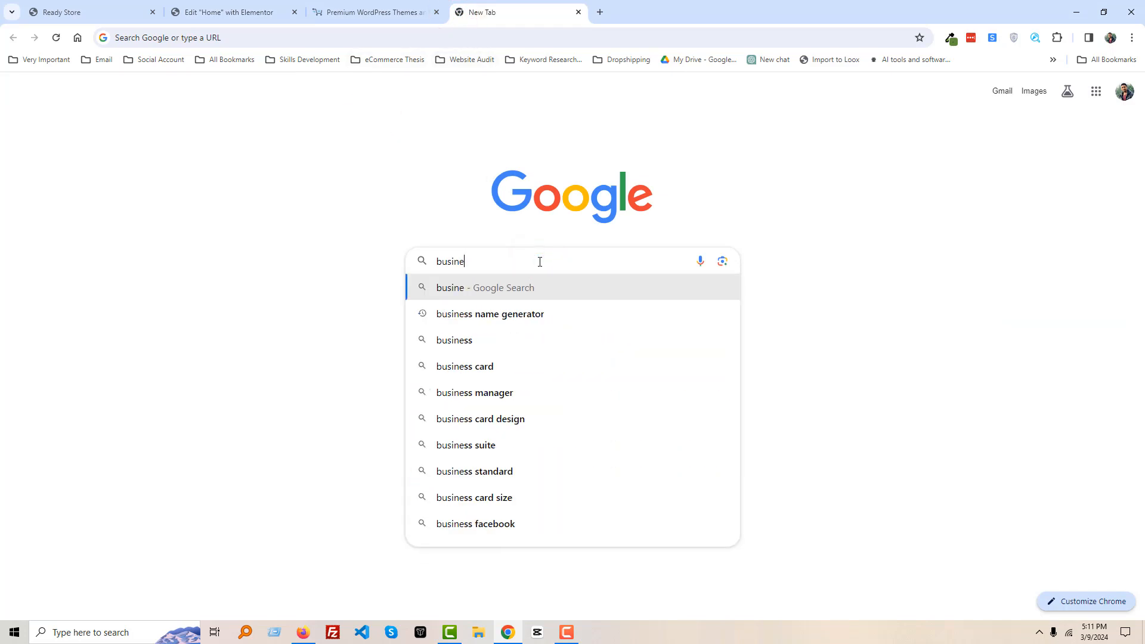
type("ss ")
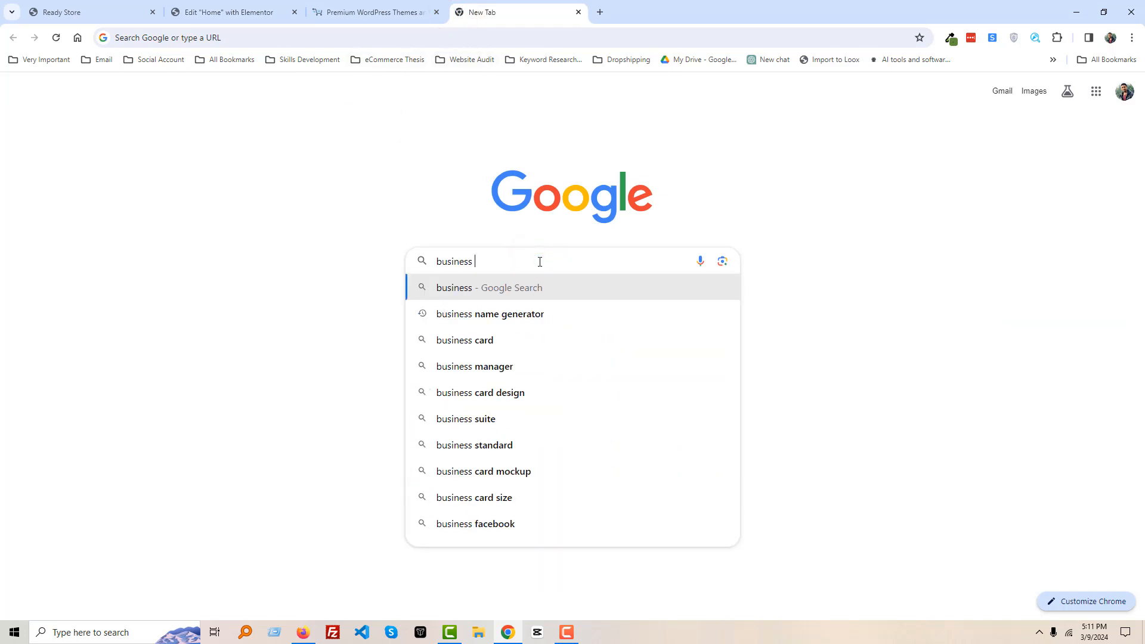
type("meeting")
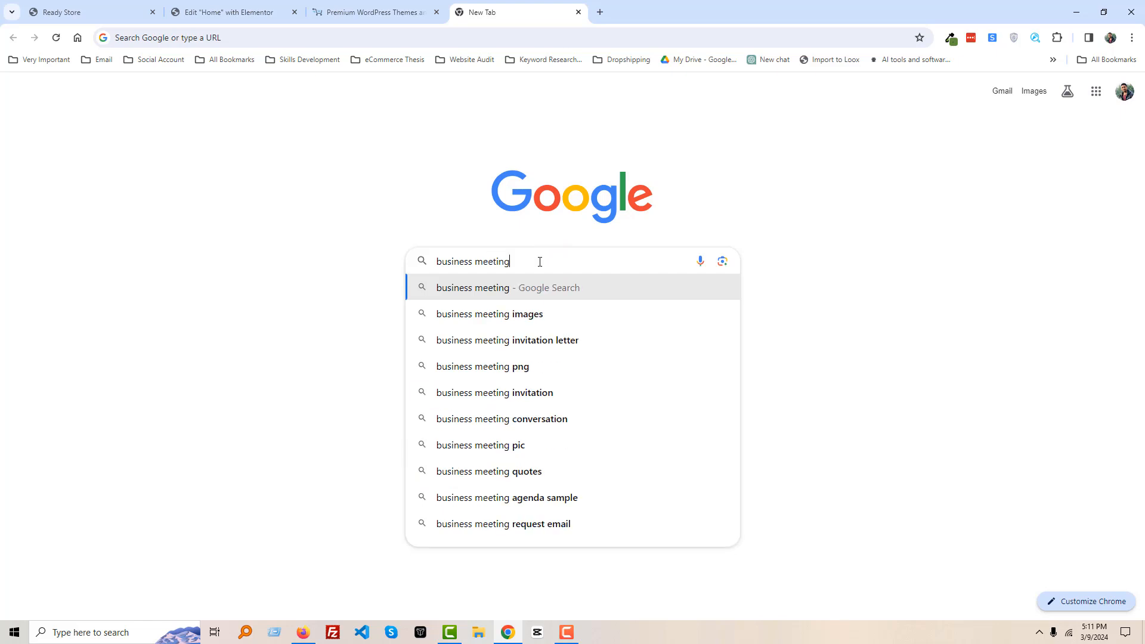
key("Return")
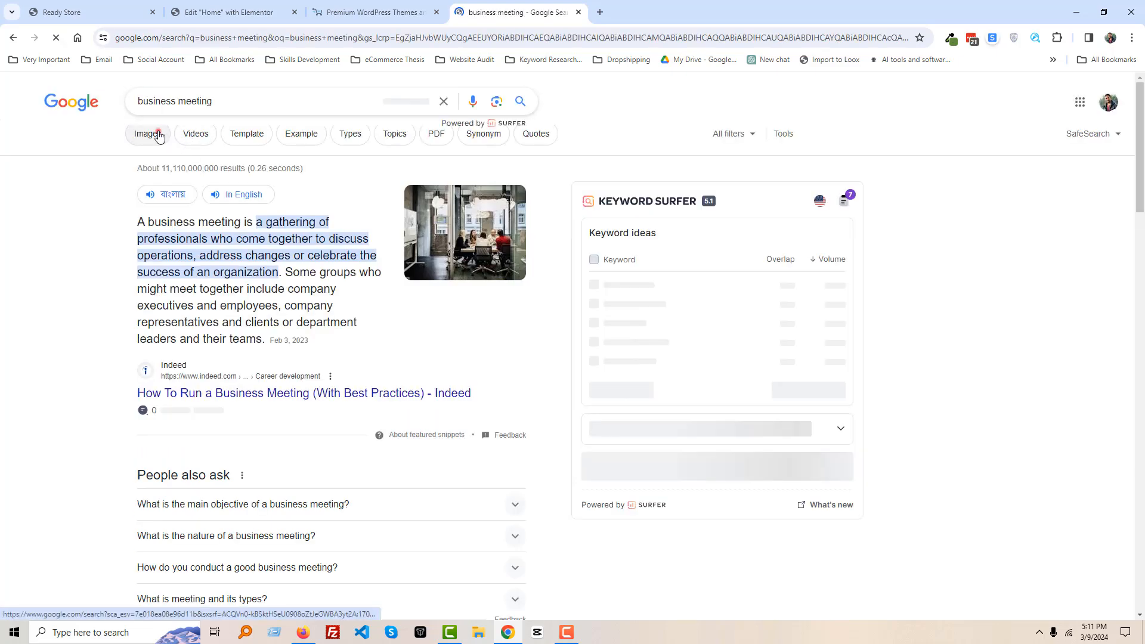
left_click(158, 135)
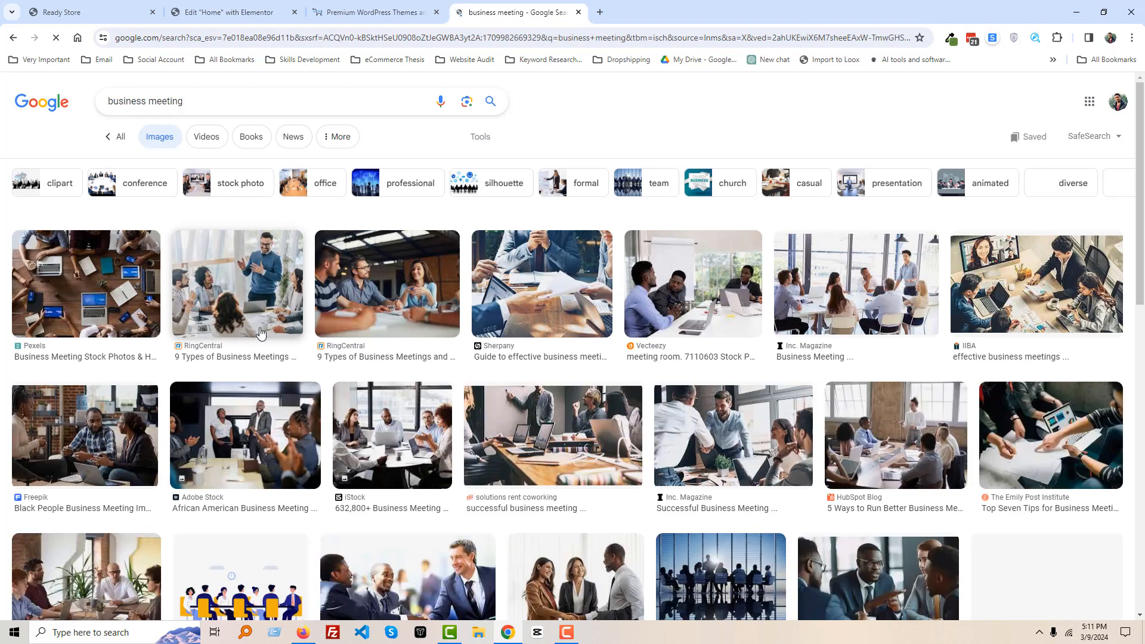
left_click(90, 288)
Step: Return to the Elementor page and add an Image widget to the empty column beside the "Grow Your Website With Us" heading
left_click(229, 12)
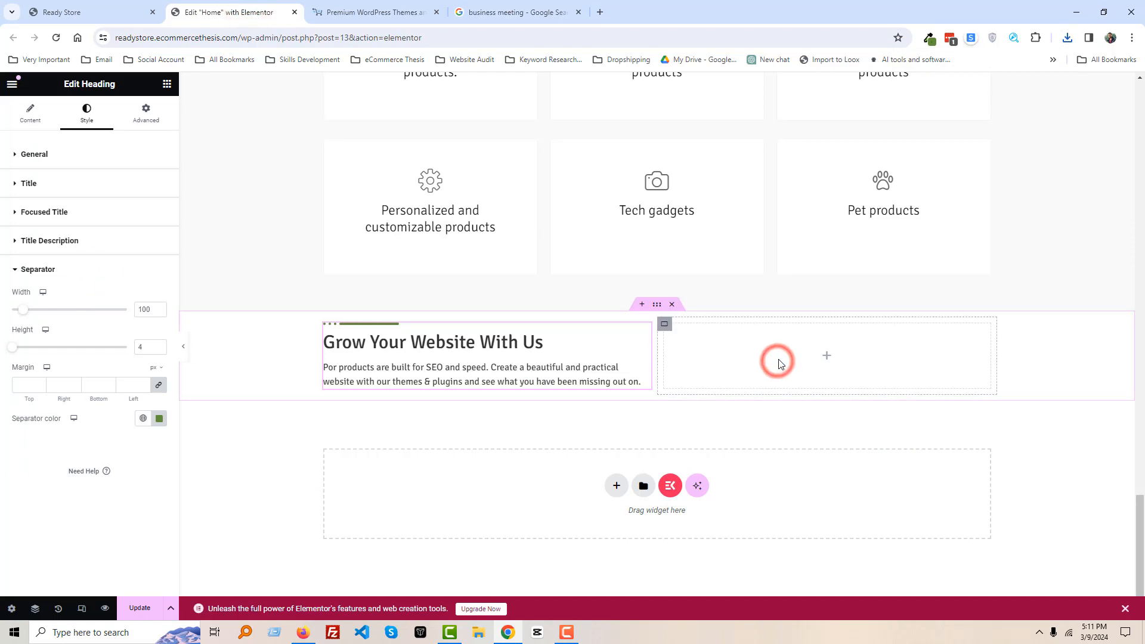
left_click(829, 358)
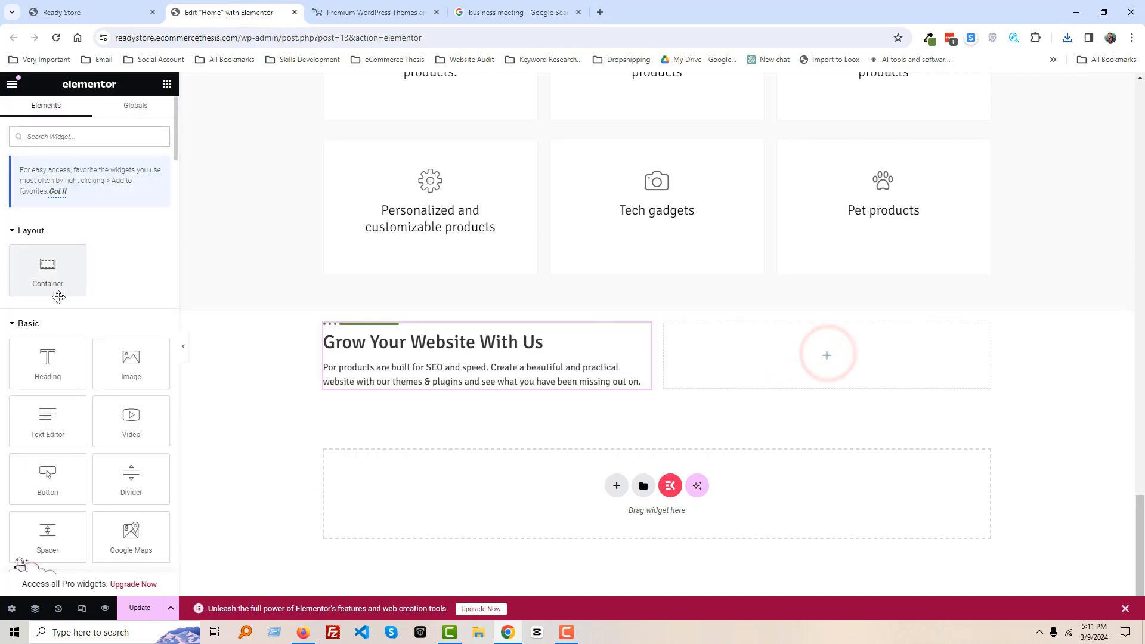
left_click_drag(116, 374, 729, 374)
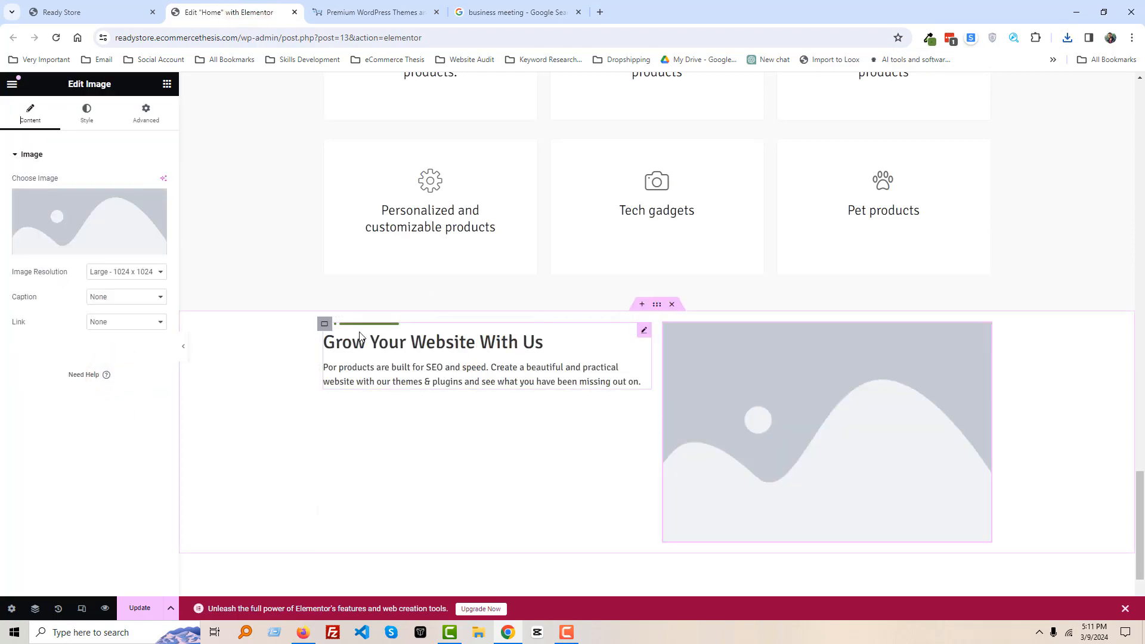
left_click(365, 345)
left_click(703, 396)
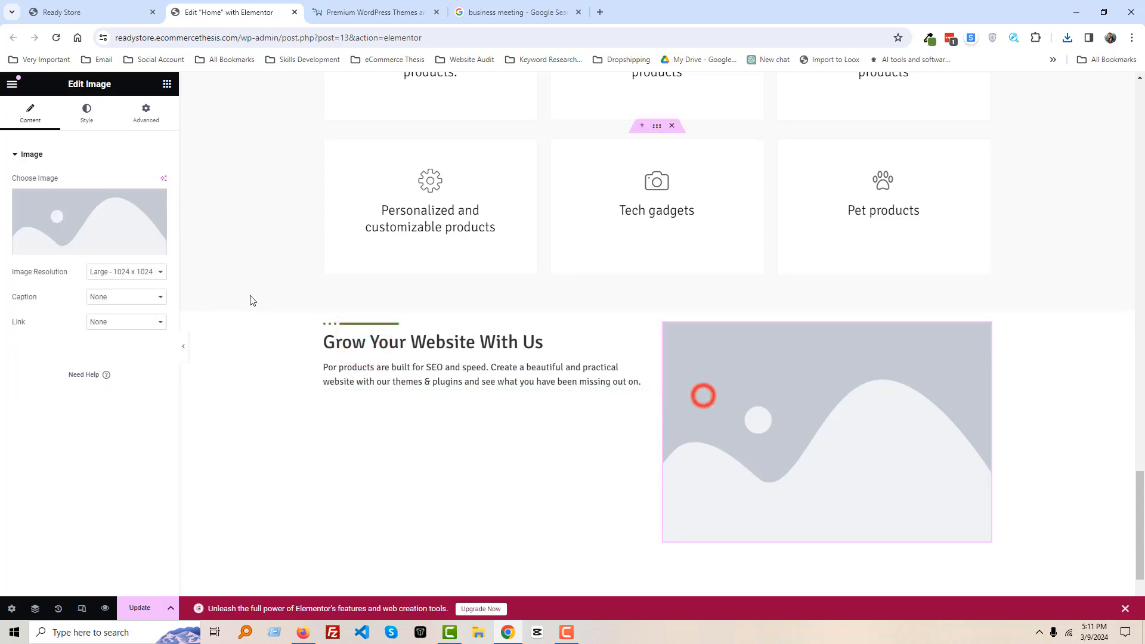
Step: Upload Business.jpg to the media library and use it as the picture of the new Image widget
left_click(48, 216)
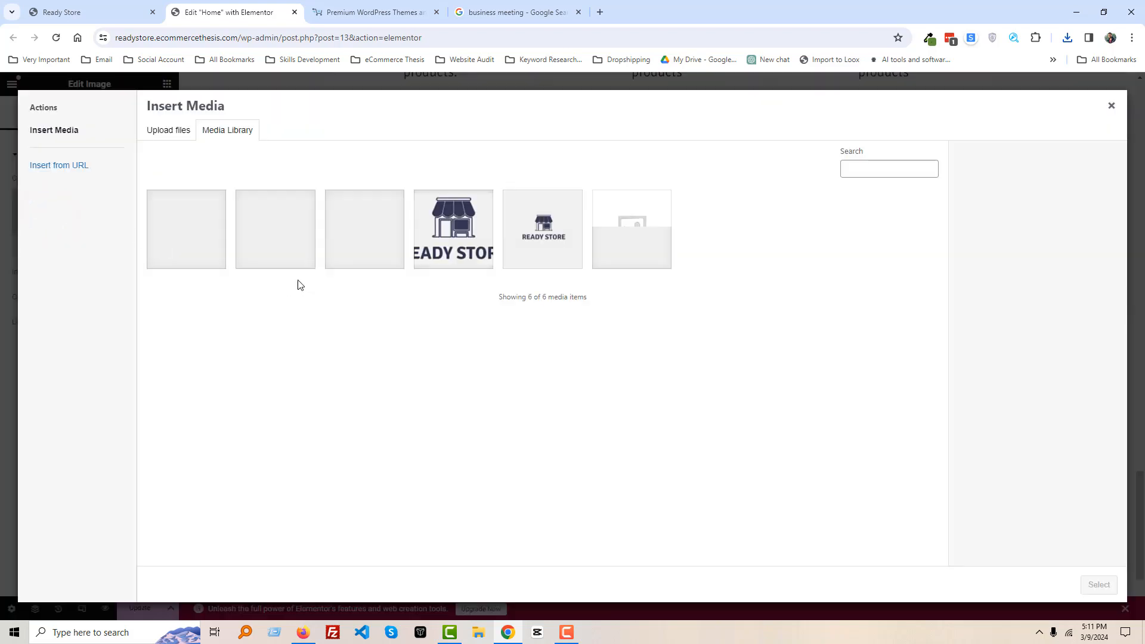
left_click(179, 128)
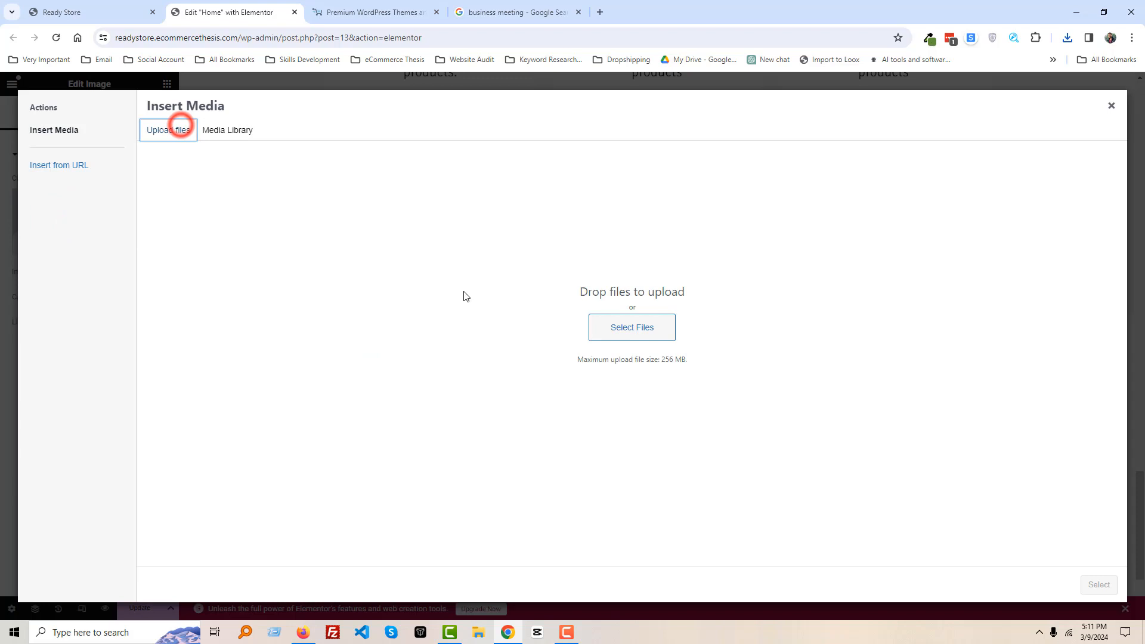
left_click(590, 331)
left_click(203, 385)
double_click(323, 361)
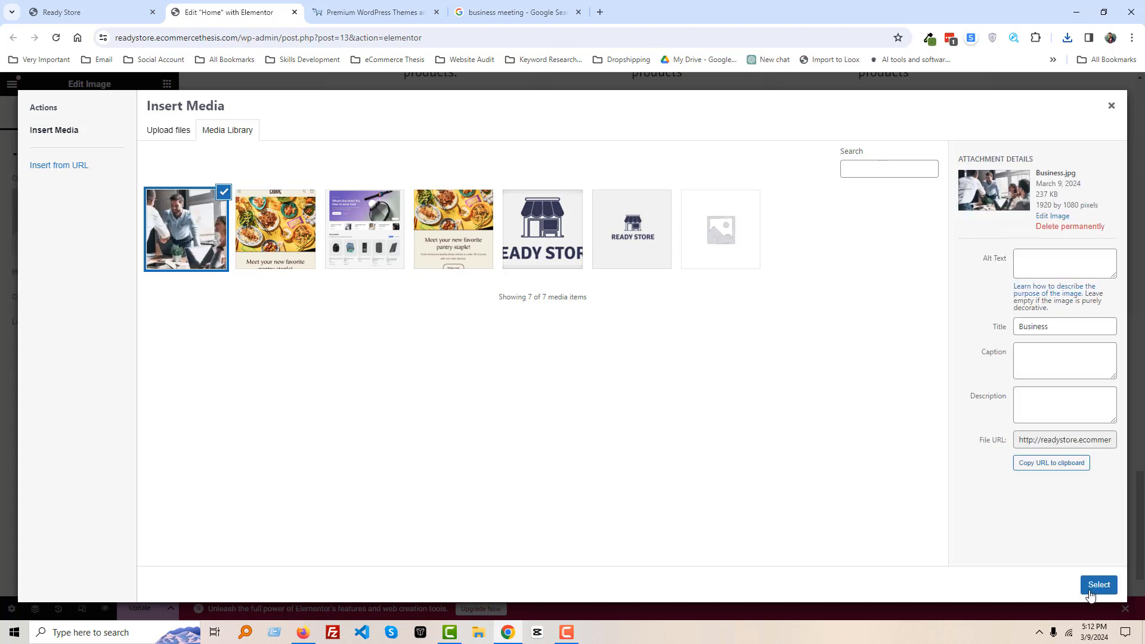
left_click(1099, 585)
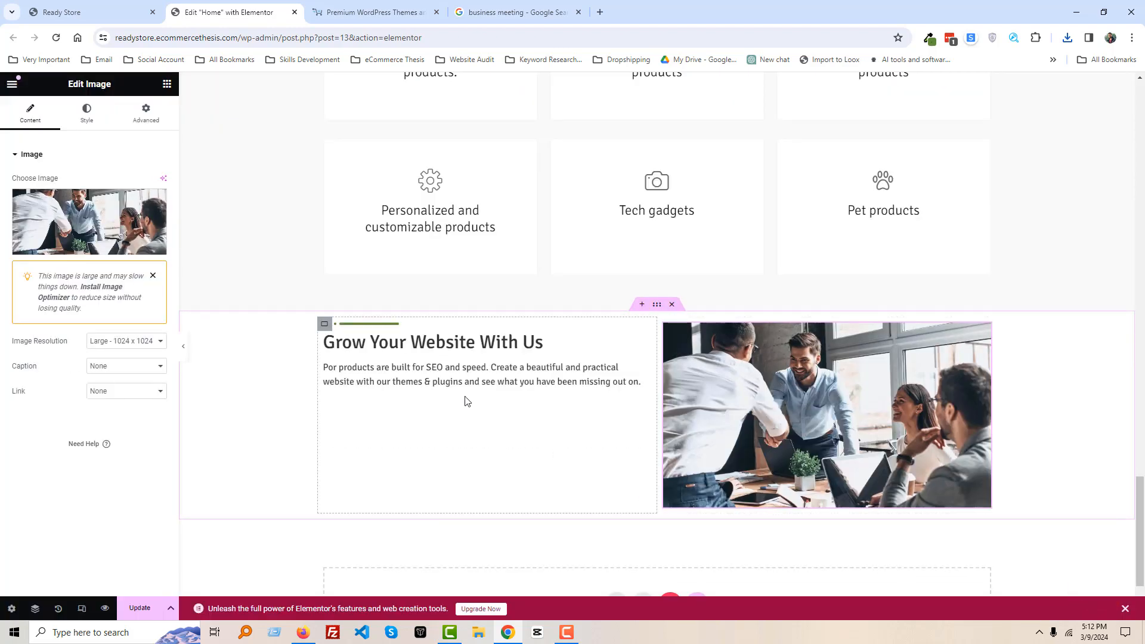
Step: Unlink the padding of the section's container and set its top and bottom padding to 50 px
left_click(657, 307)
left_click(146, 114)
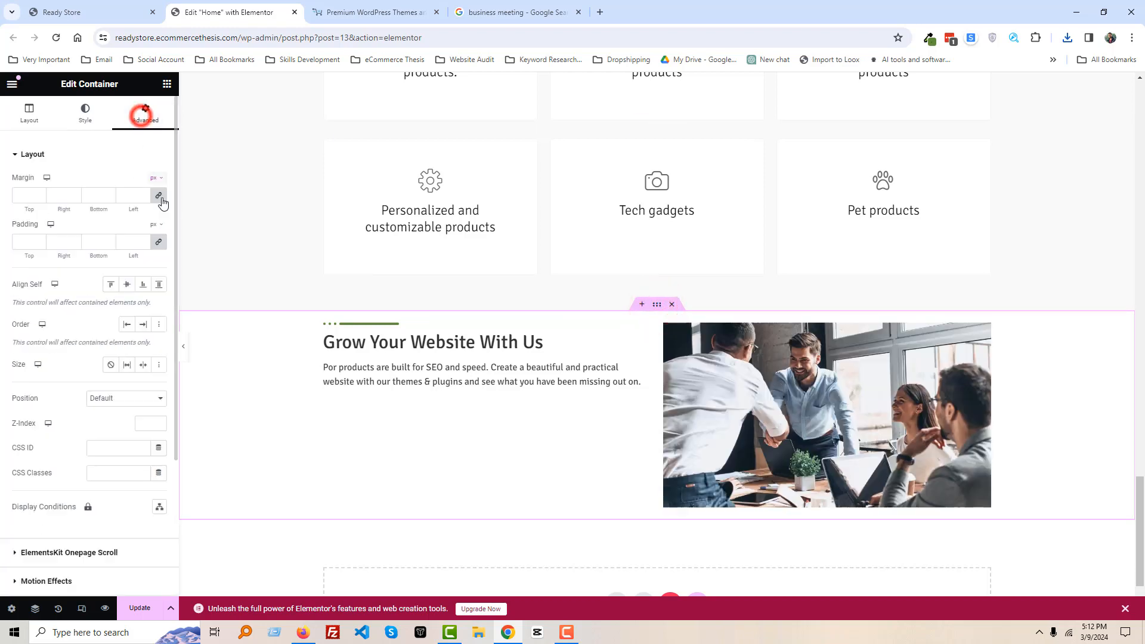
left_click(157, 243)
left_click(26, 241)
type("50")
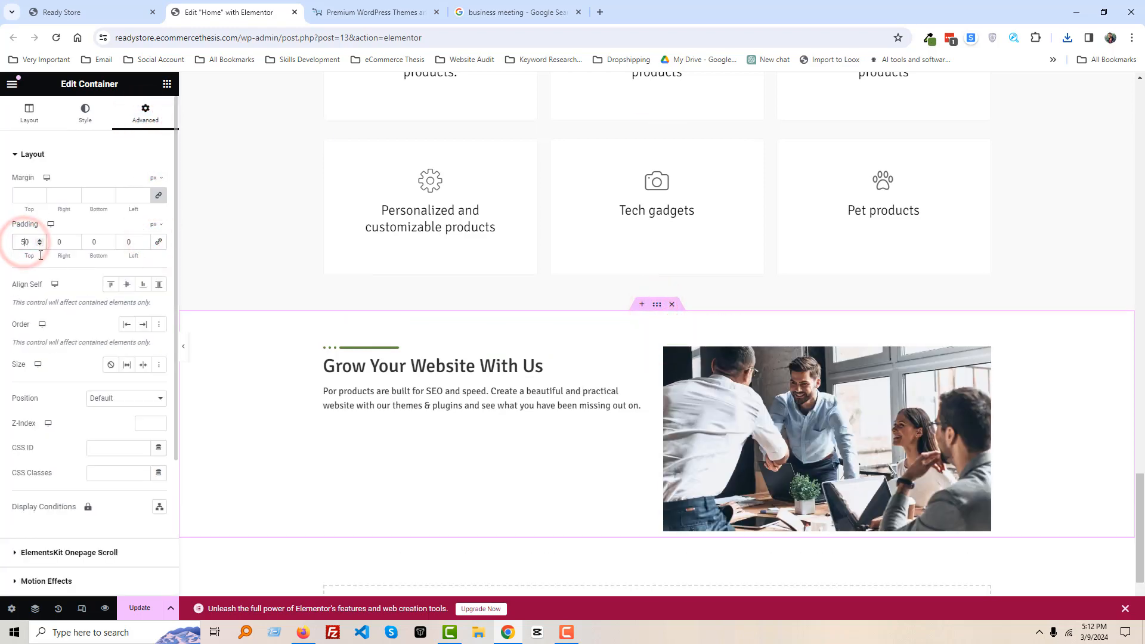
left_click(91, 244)
type("5")
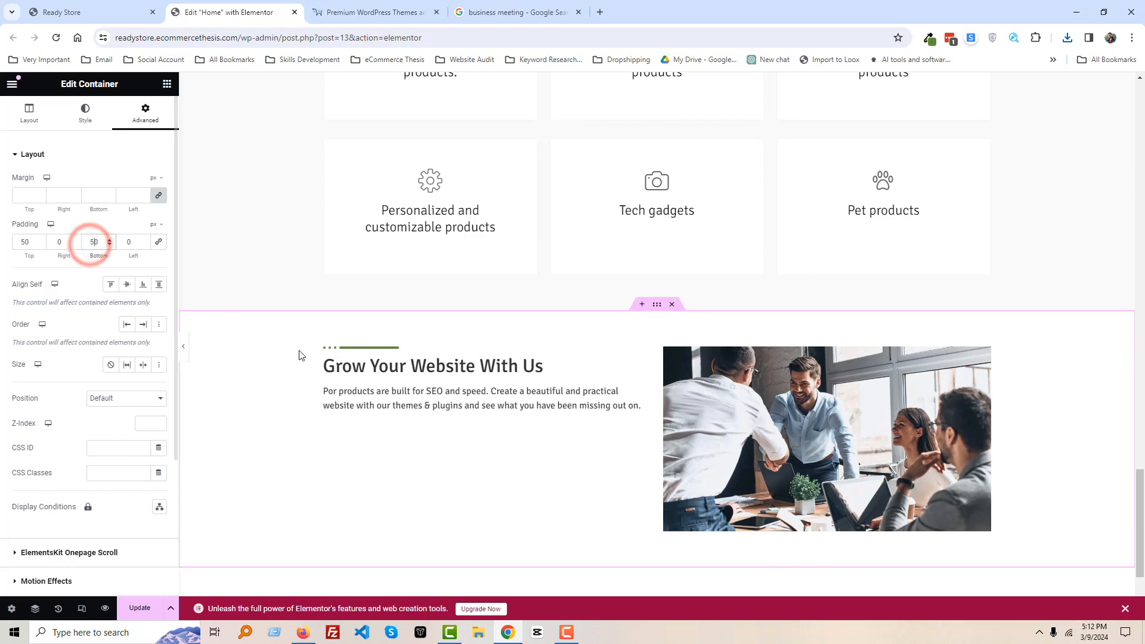
Step: Copy the feature list under "Grow Your Website With Us", from "One Click Installation" to "30 Day Money Back Policy", on the MyThemeShop page
left_click(341, 22)
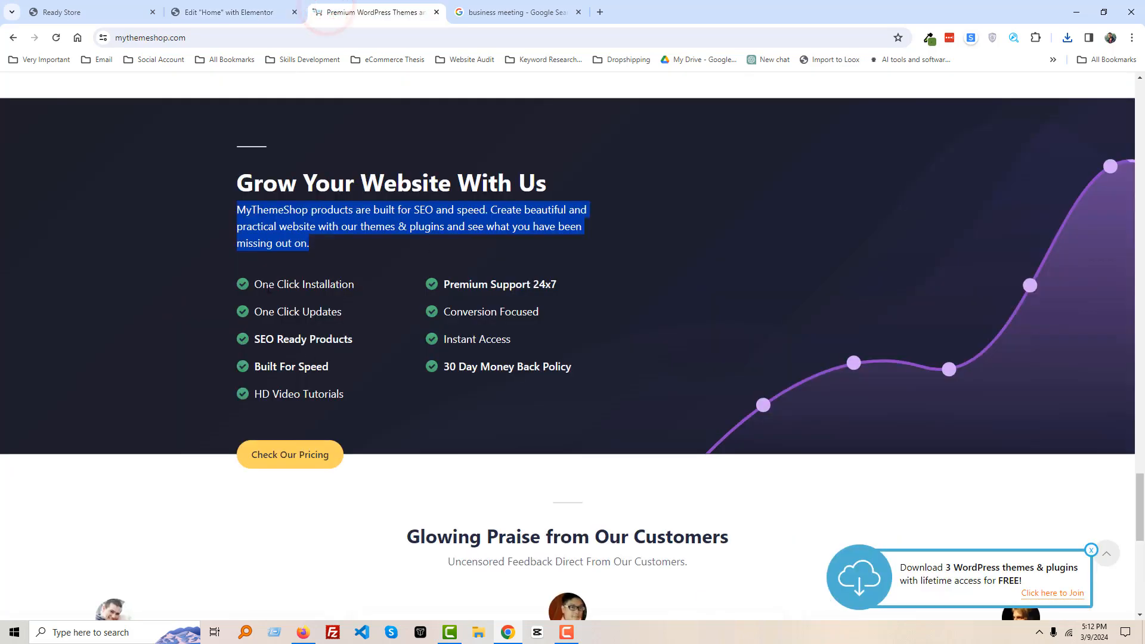
left_click_drag(252, 272, 576, 377)
key("ctrl+c")
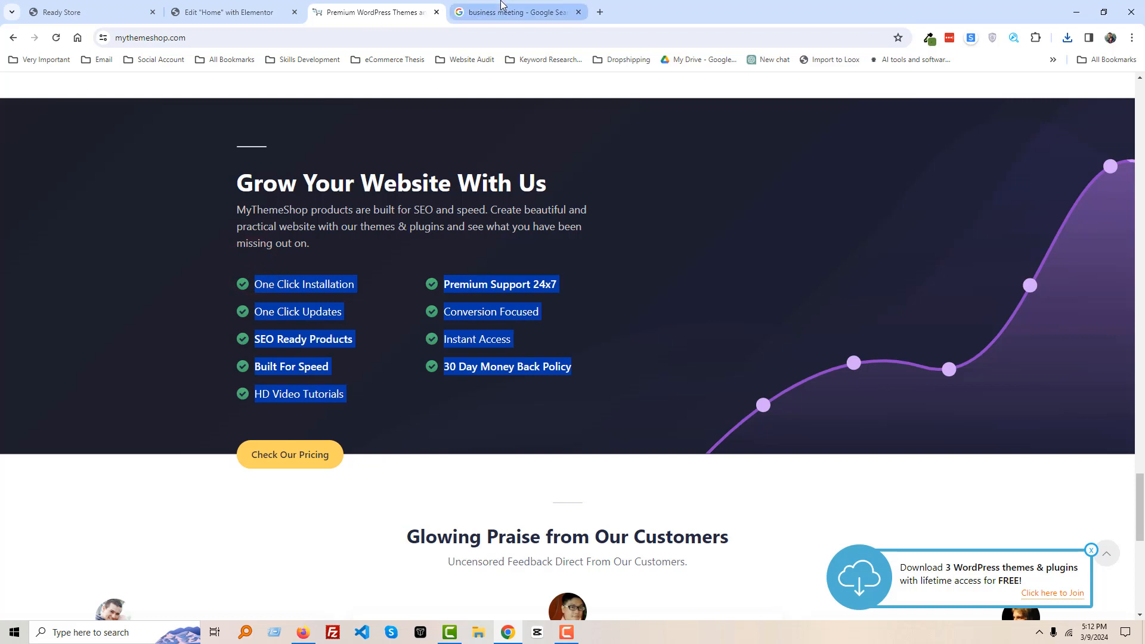
Step: Add an Icon List widget below the heading's description on the Elementor page and open its first list item
left_click(240, 12)
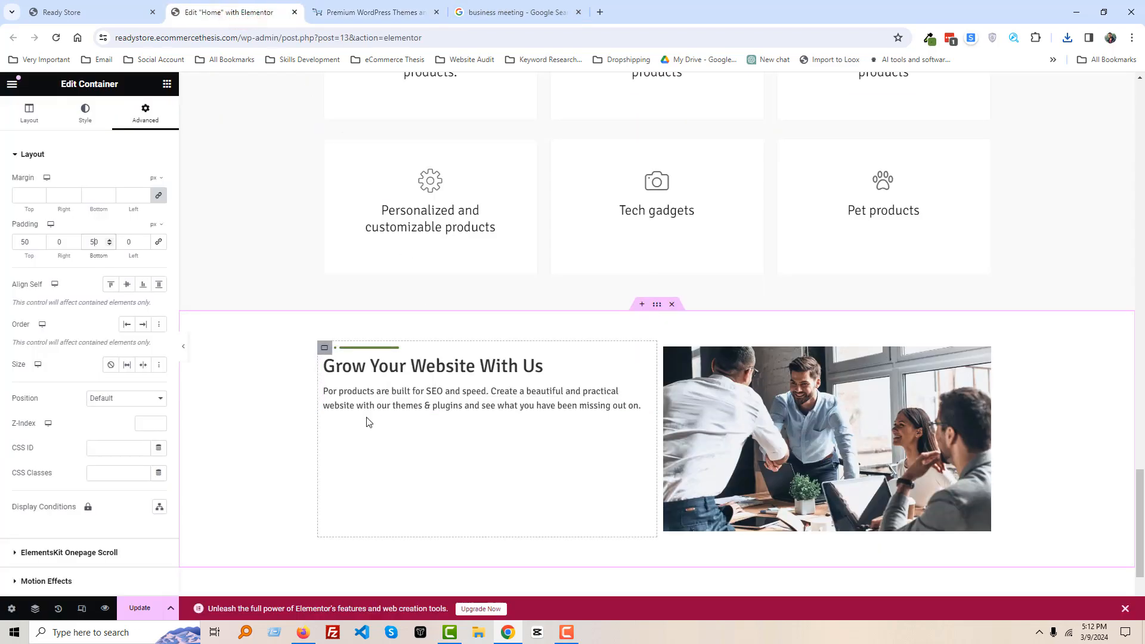
left_click(166, 84)
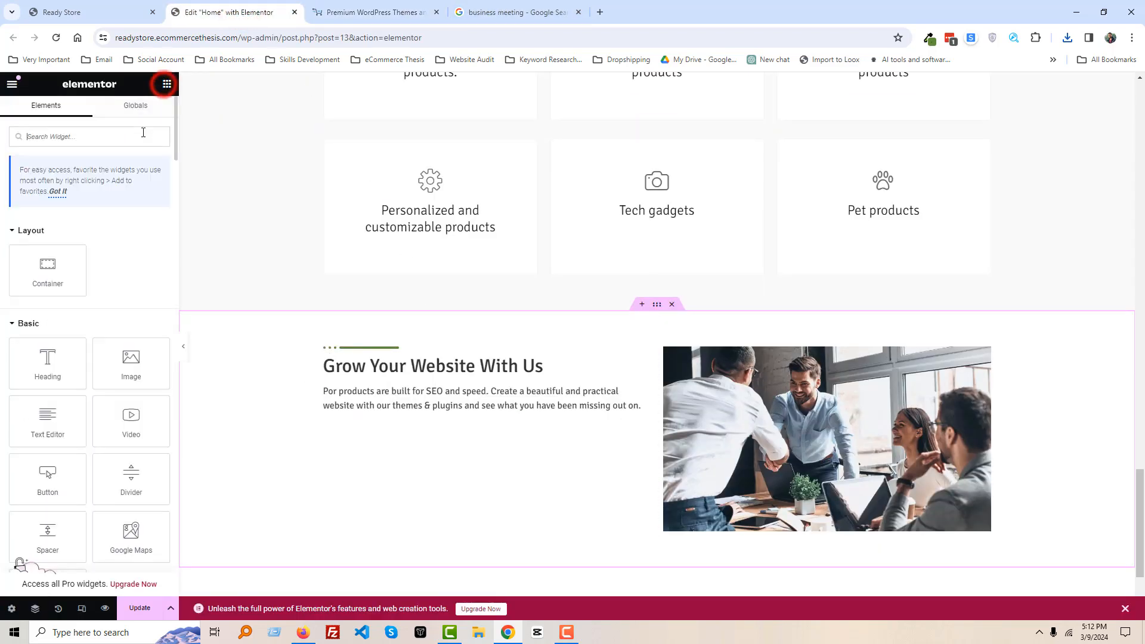
left_click(144, 133)
type("icon")
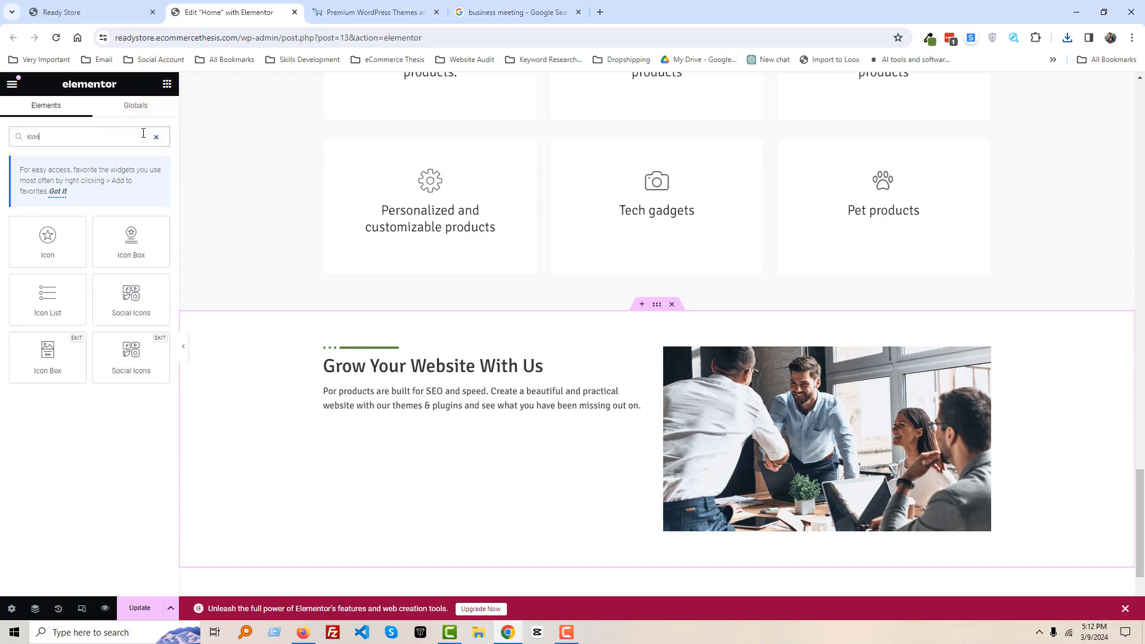
left_click_drag(43, 311, 451, 404)
left_click(81, 222)
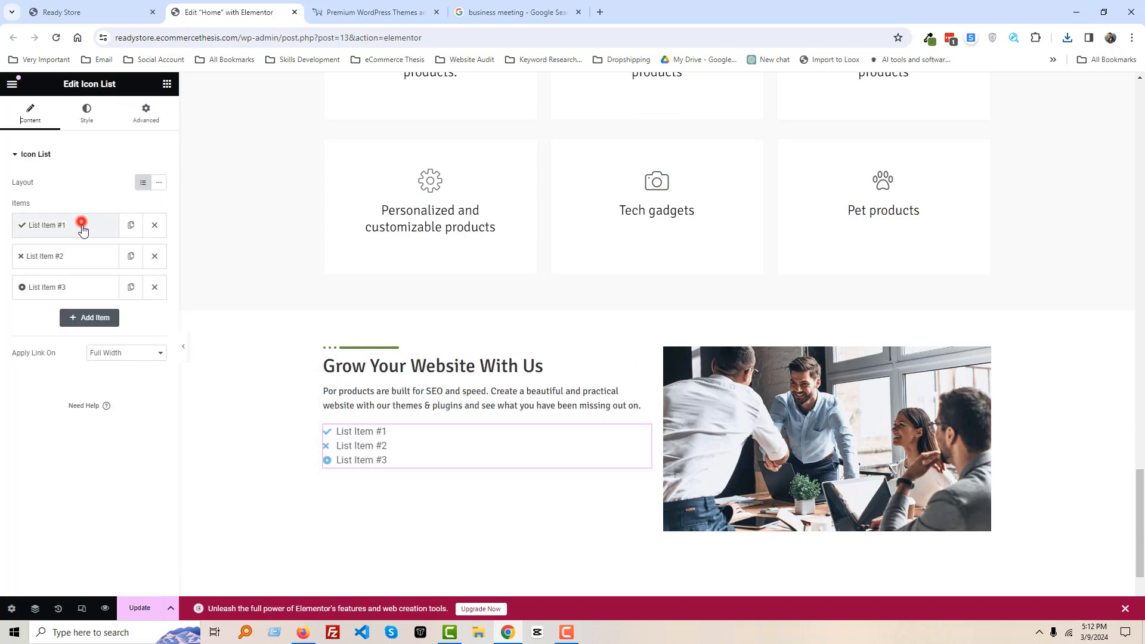
left_click(83, 233)
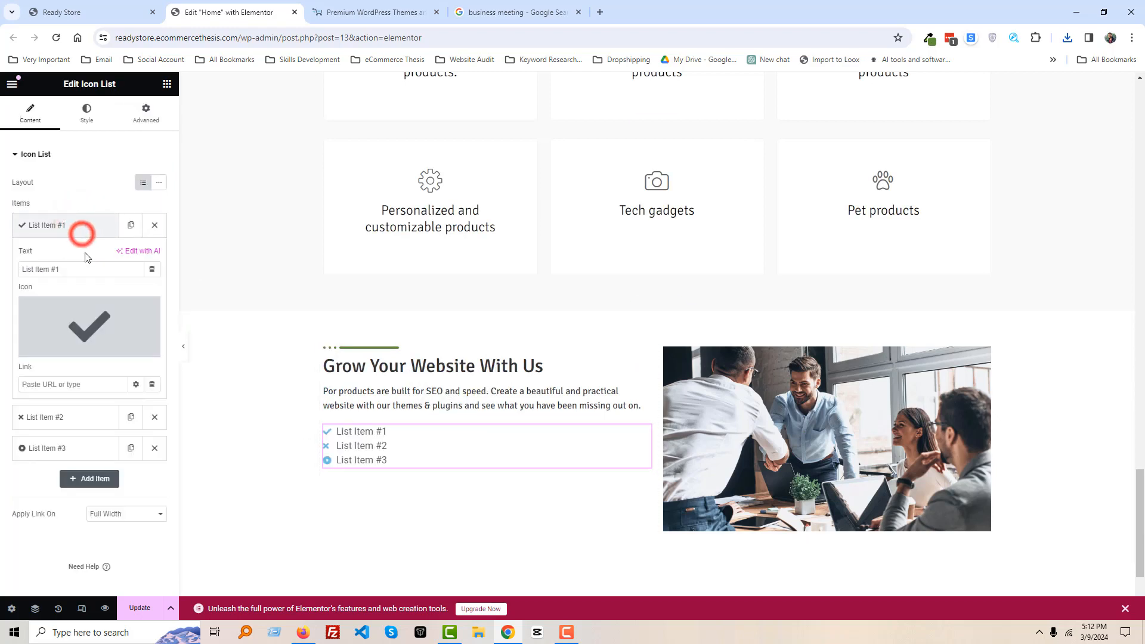
Step: Paste the feature list into the first item, cut it down to "One Click Installation", and delete the other two placeholder items
key("ctrl+a")
key("ctrl+v")
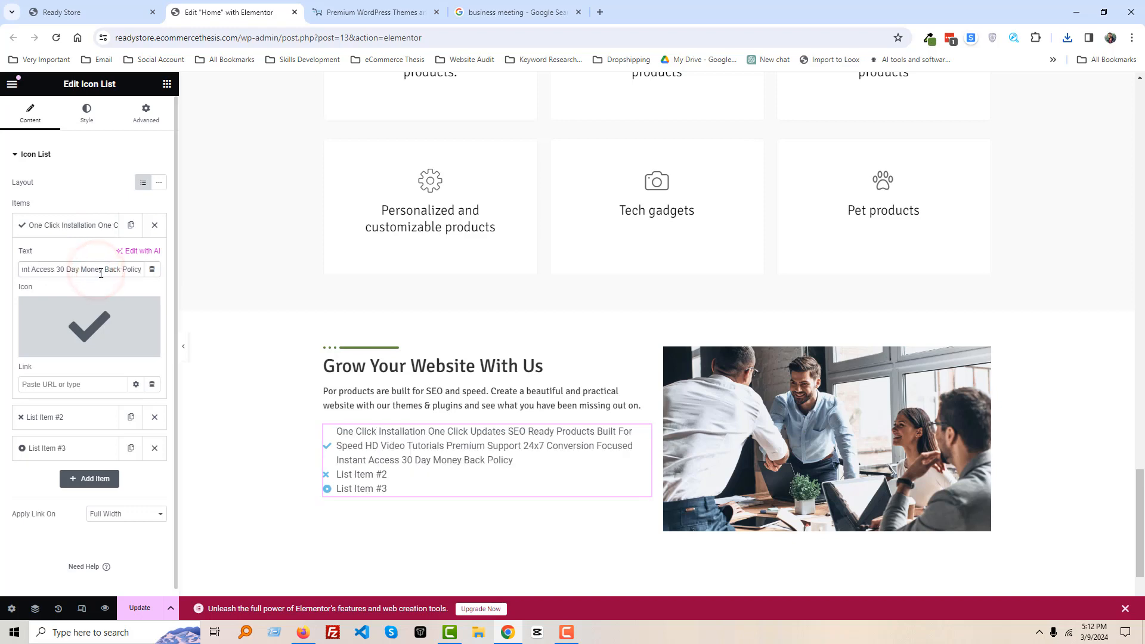
left_click_drag(4, 267, 0, 269)
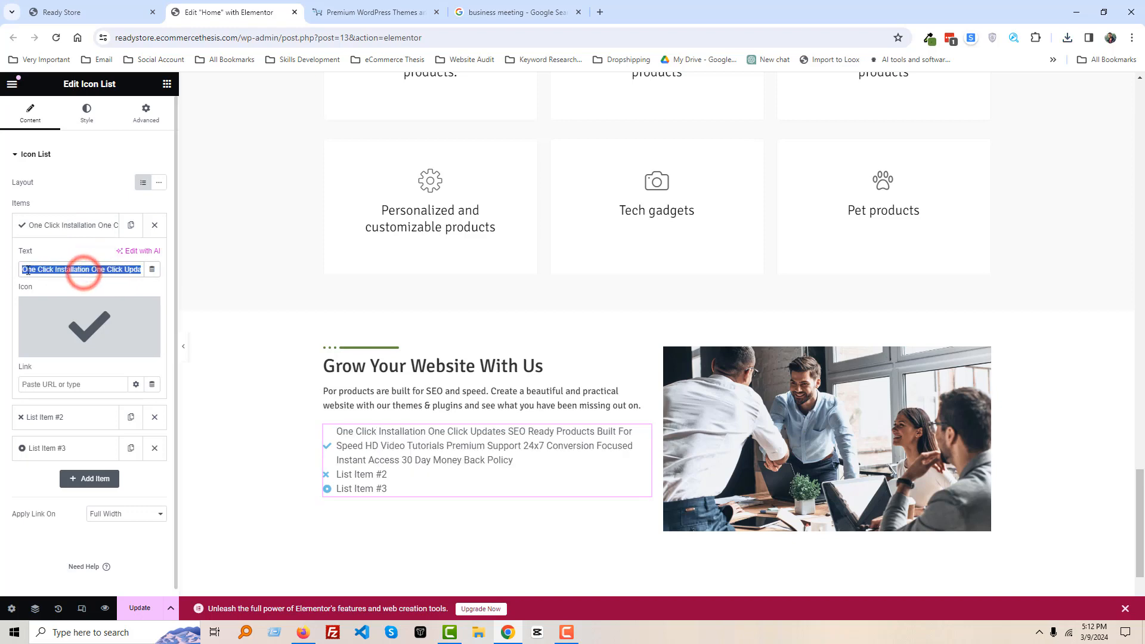
left_click(91, 271)
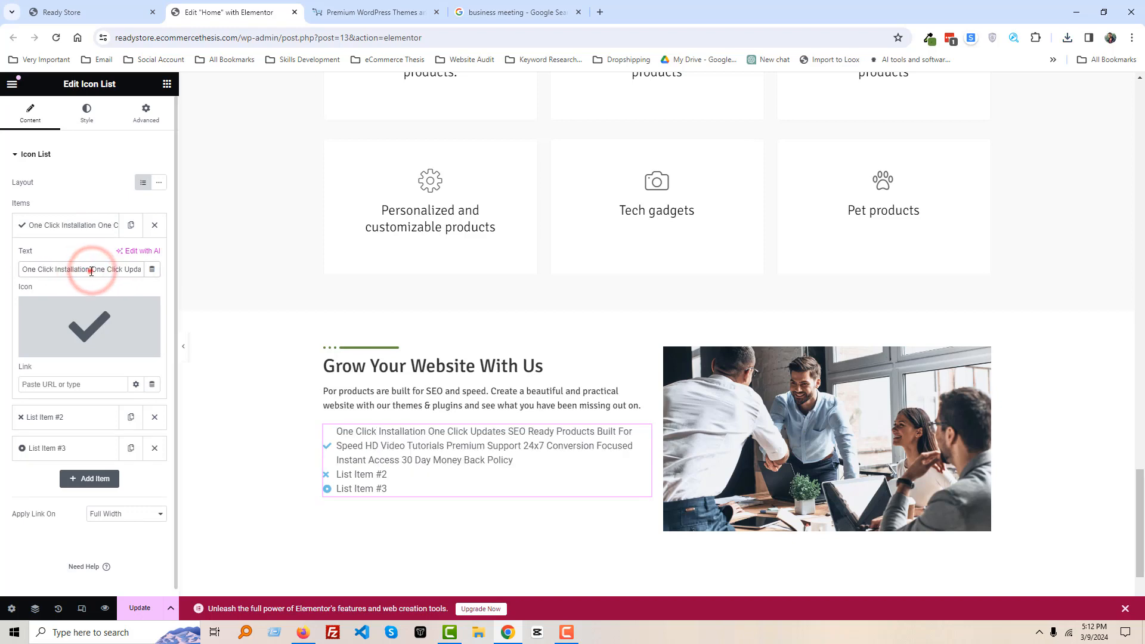
left_click_drag(90, 271, 230, 276)
key("ctrl+c")
key("BackSpace")
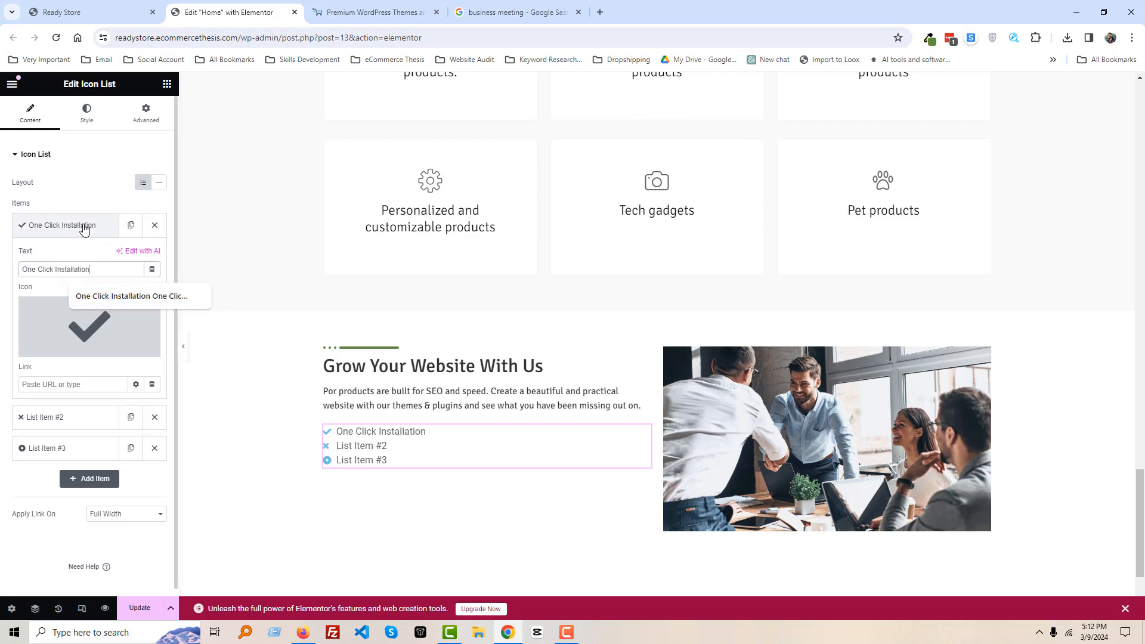
left_click(84, 226)
left_click(155, 259)
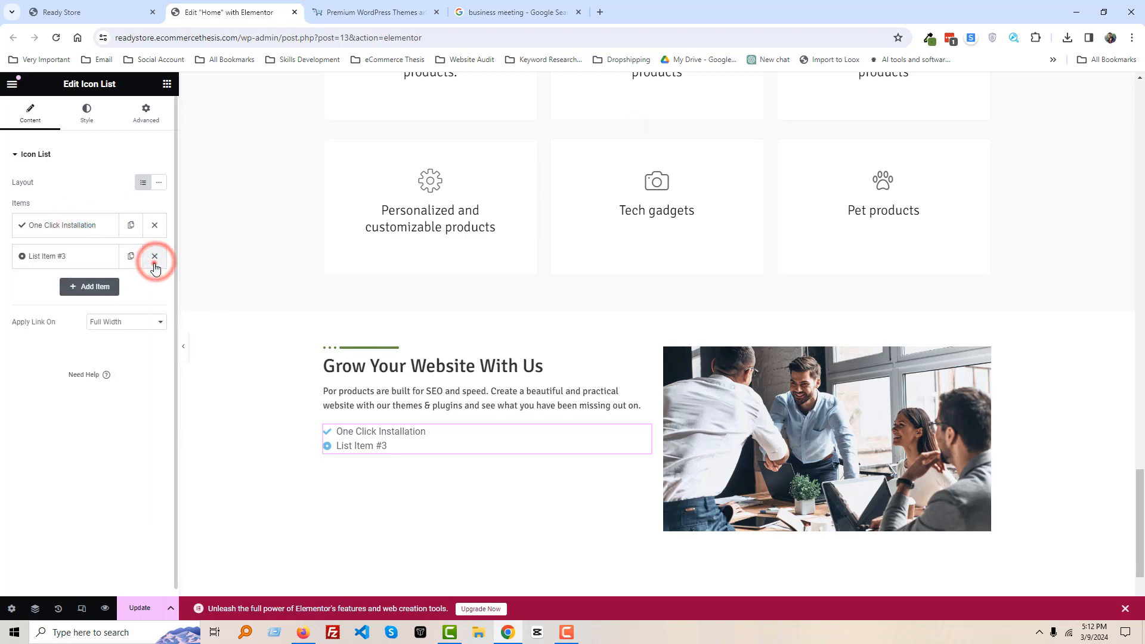
left_click(154, 263)
Step: Duplicate the "One Click Installation" item and set the copy's text to "One Click Updates", taking out the remaining features for reuse
left_click(158, 229)
left_click(92, 257)
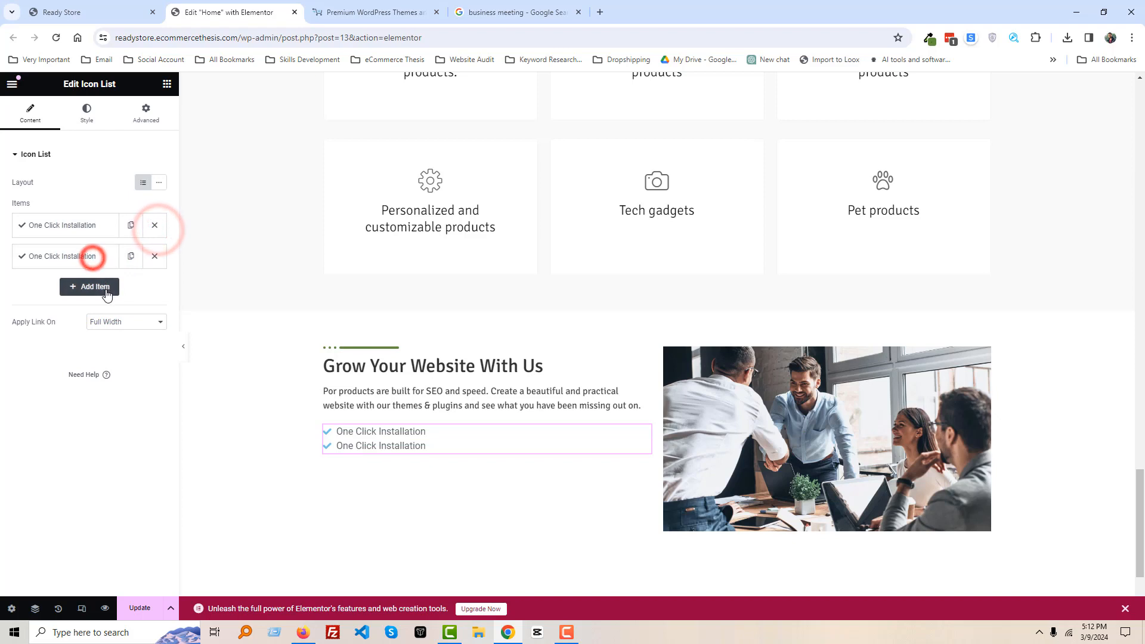
triple_click(100, 297)
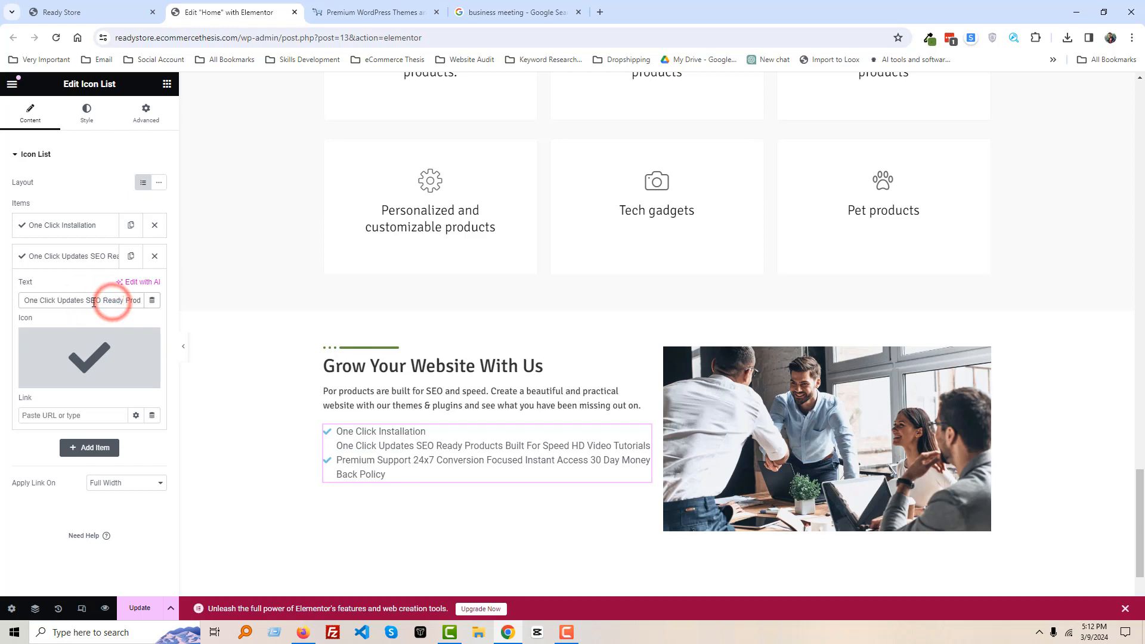
left_click_drag(86, 300, 225, 312)
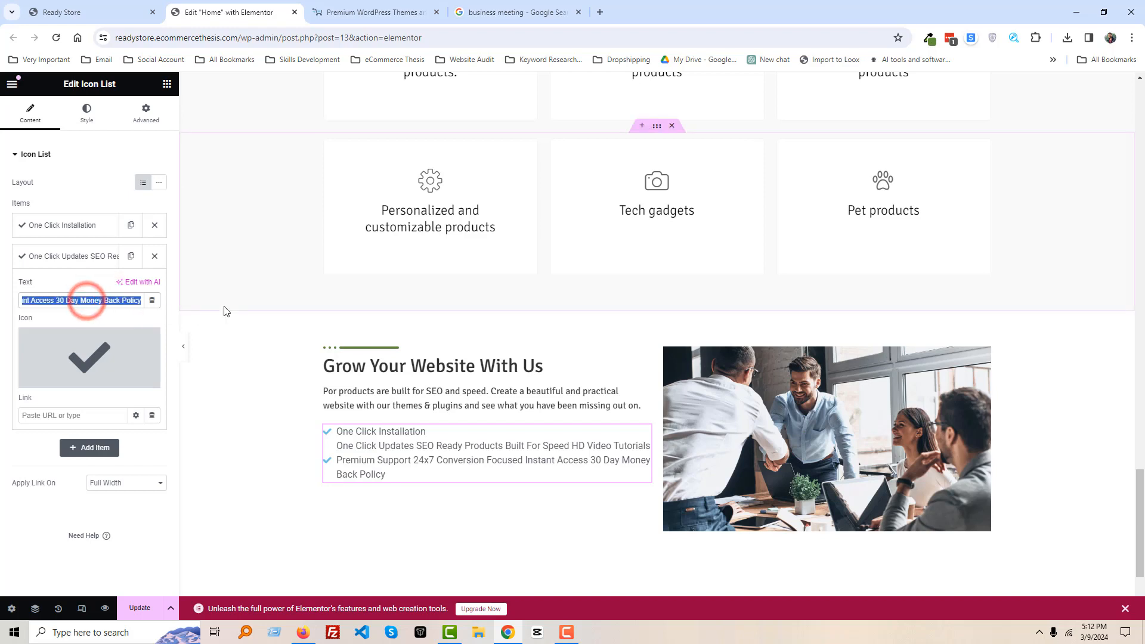
key("BackSpace")
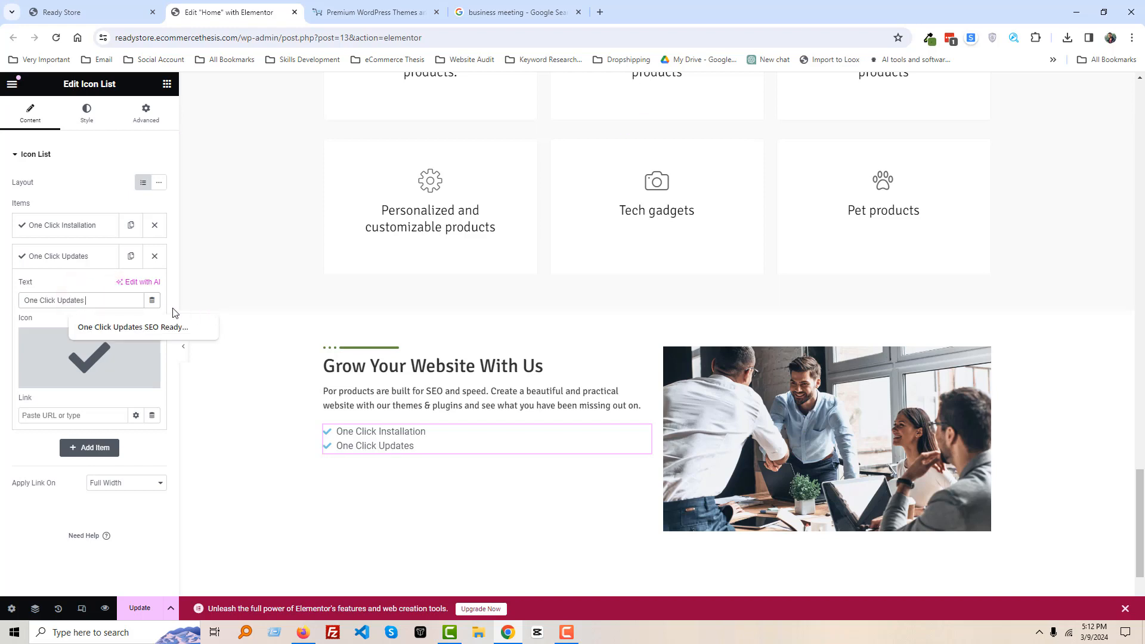
Step: Duplicate the "One Click Updates" item and set the copy's text to "SEO Ready Products", checking the feature wording on the MyThemeShop page
left_click(131, 256)
left_click(85, 448)
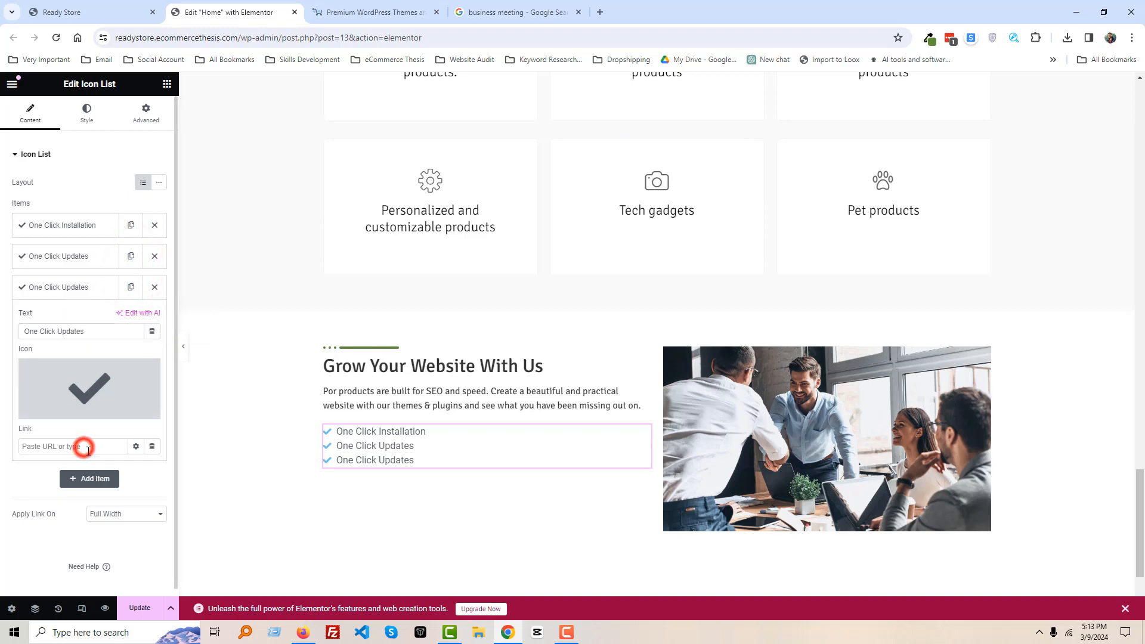
triple_click(86, 331)
key("ctrl+v")
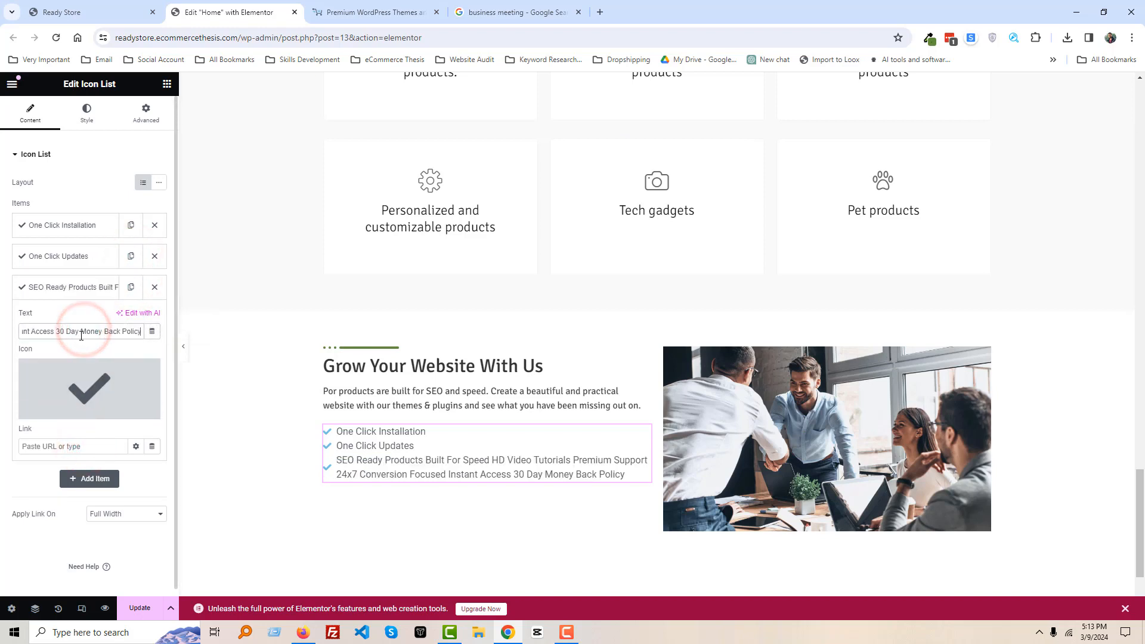
left_click(57, 331)
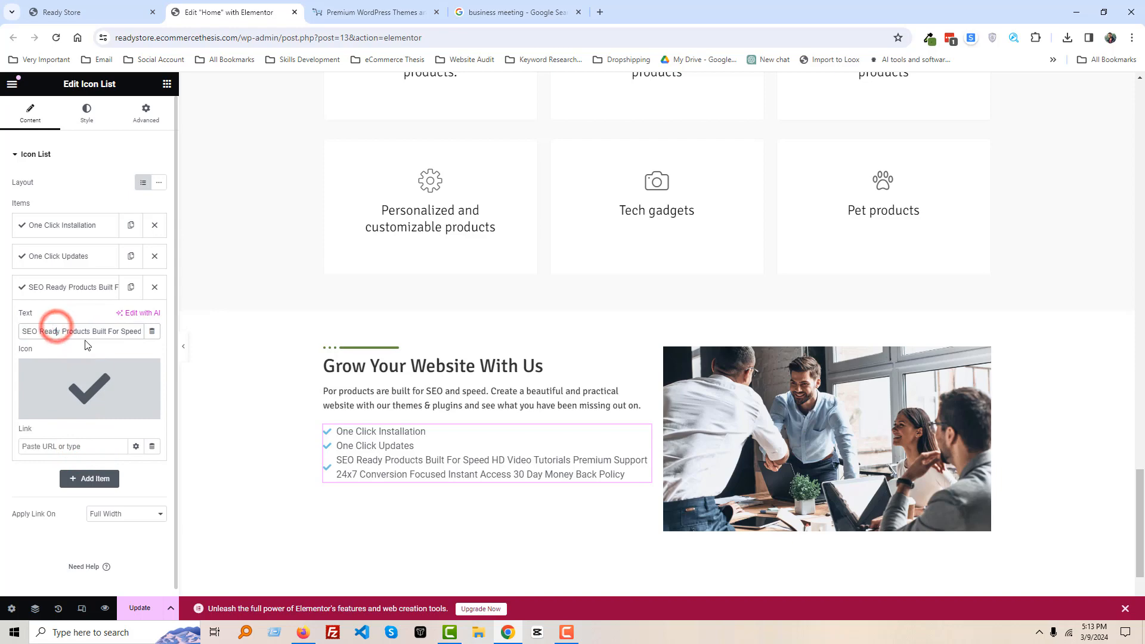
left_click(370, 12)
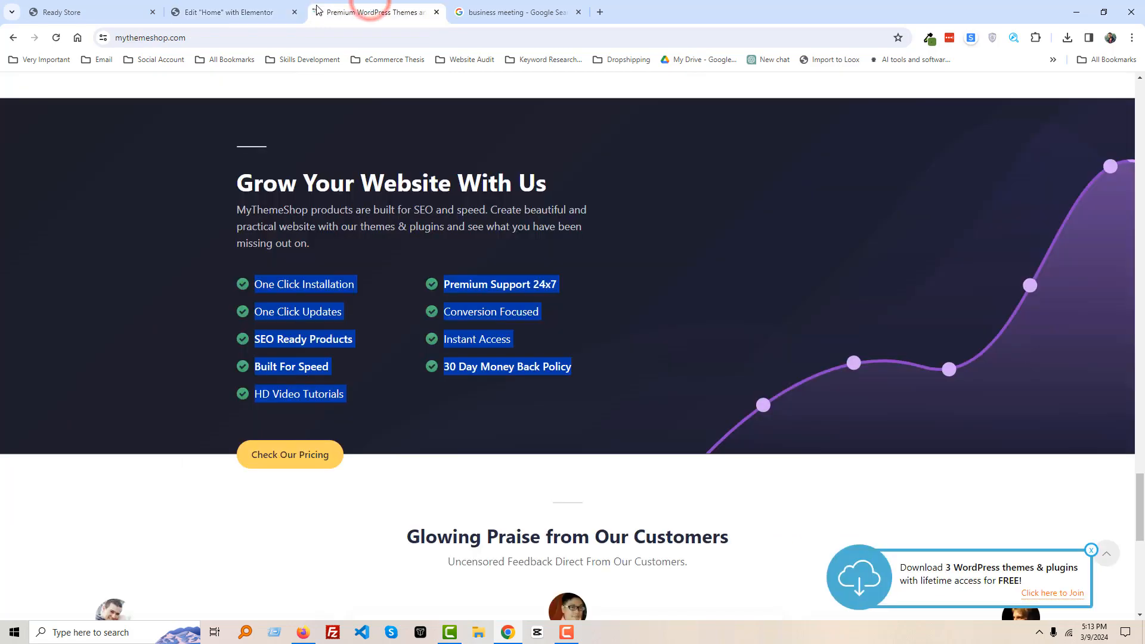
left_click(232, 11)
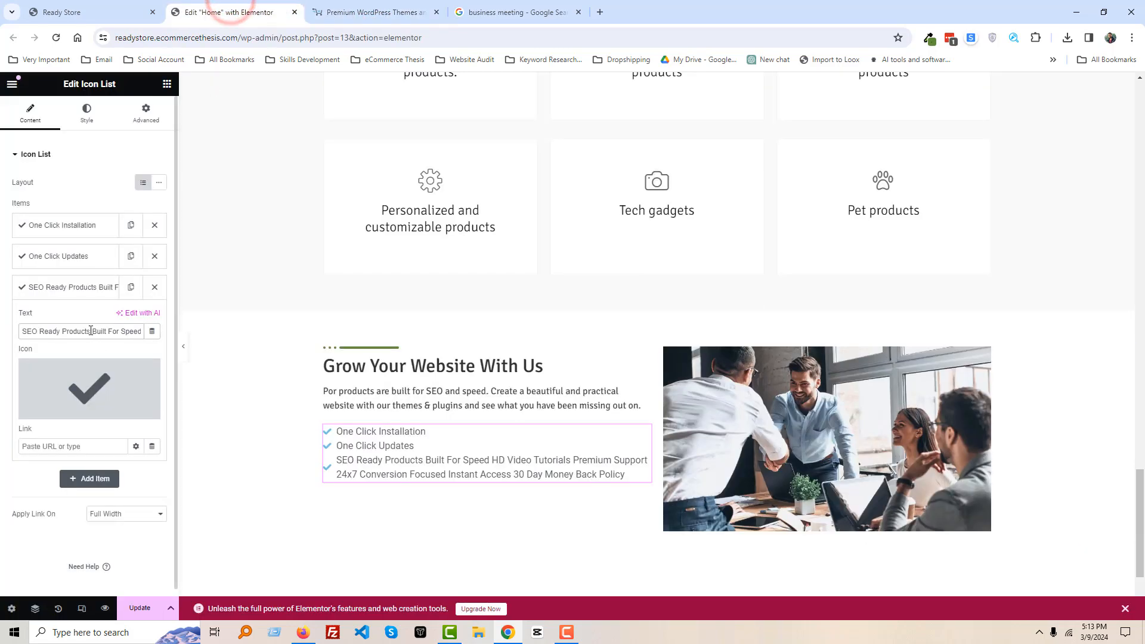
left_click_drag(93, 330, 176, 337)
key("ctrl+c")
key("BackSpace")
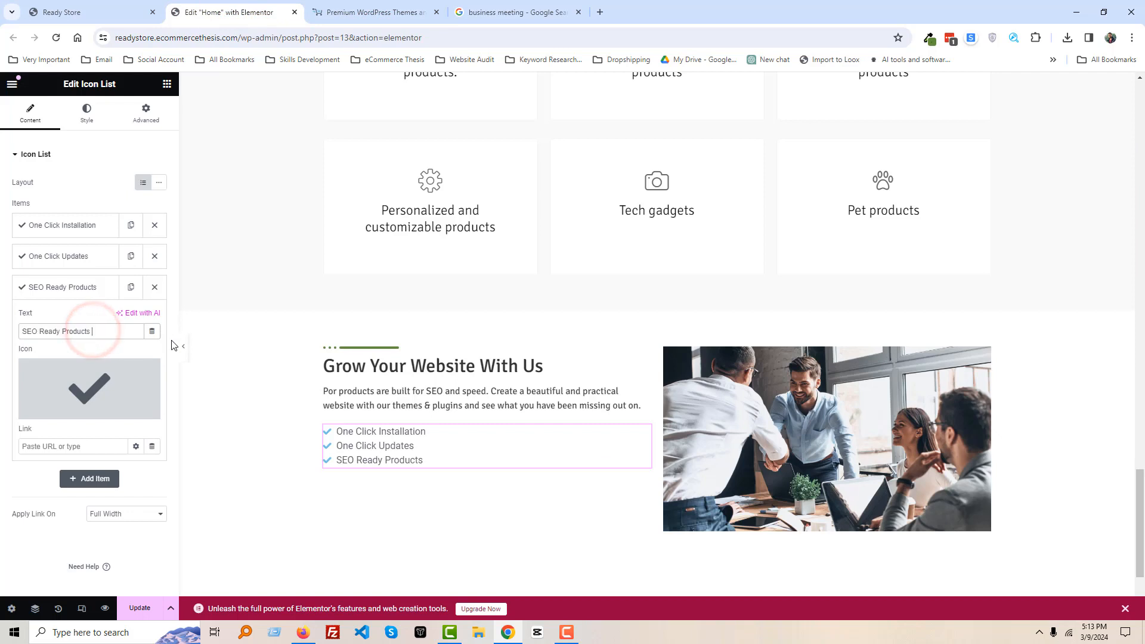
left_click(87, 297)
Step: Duplicate the "SEO Ready Products" item and set the copy's text to "Built For Speed", checking the wording on the MyThemeShop page
left_click(130, 287)
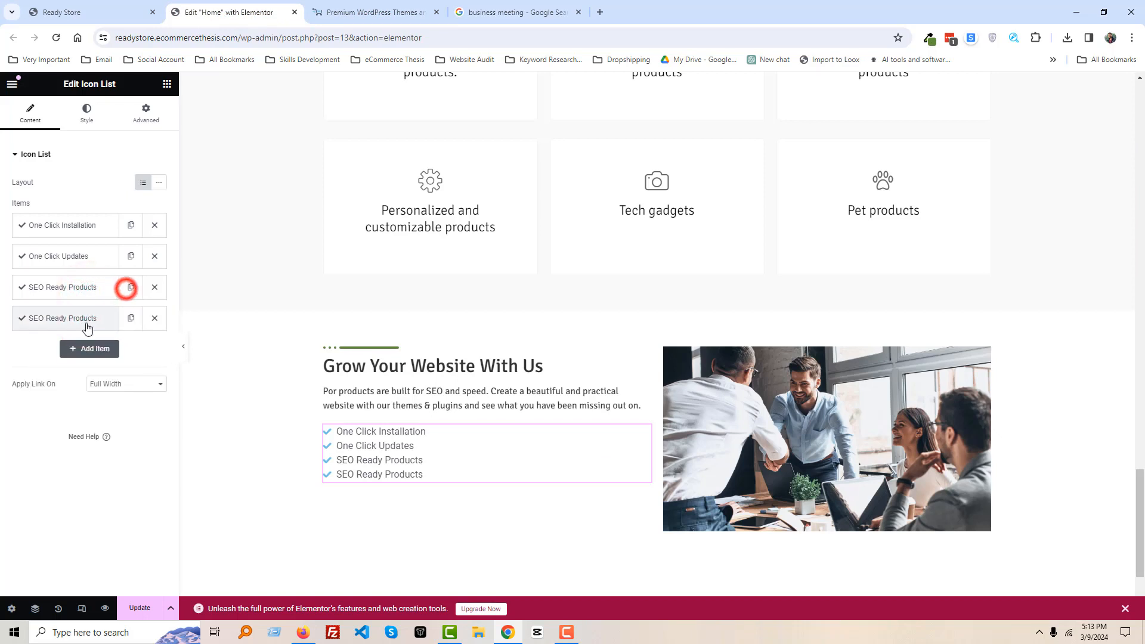
left_click(87, 318)
triple_click(100, 363)
key("ctrl+v")
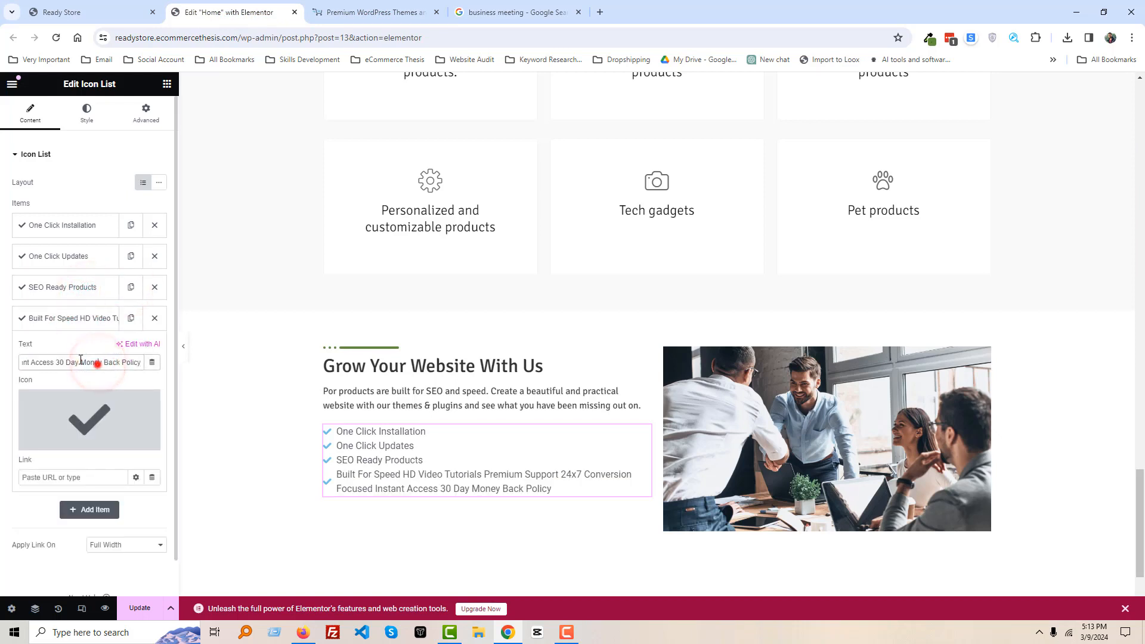
triple_click(94, 362)
left_click(65, 362)
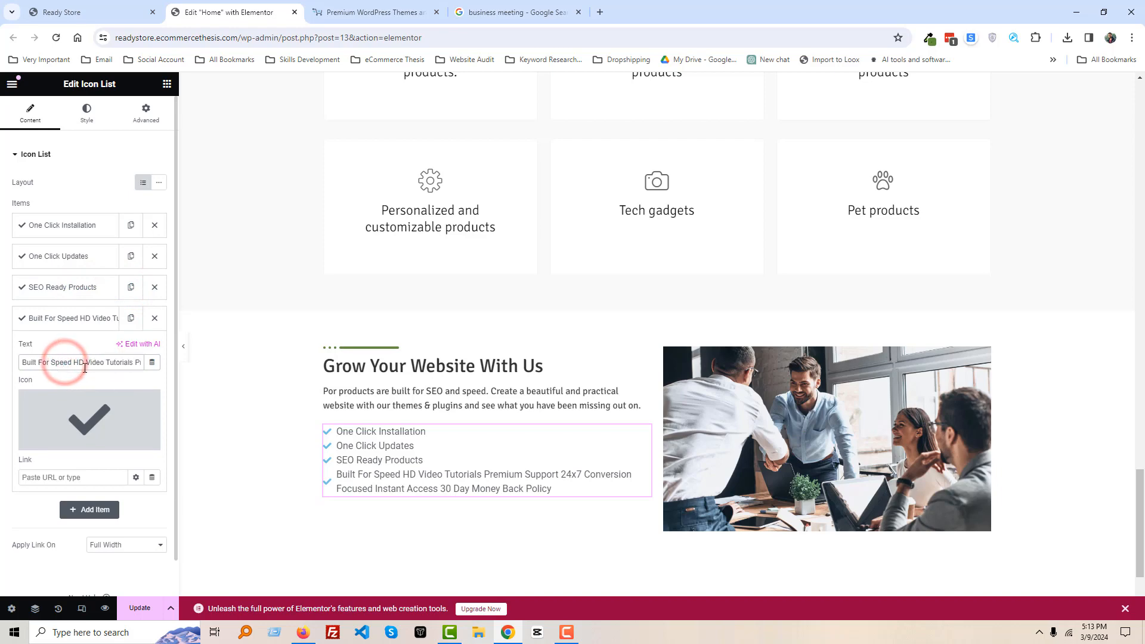
left_click(332, 6)
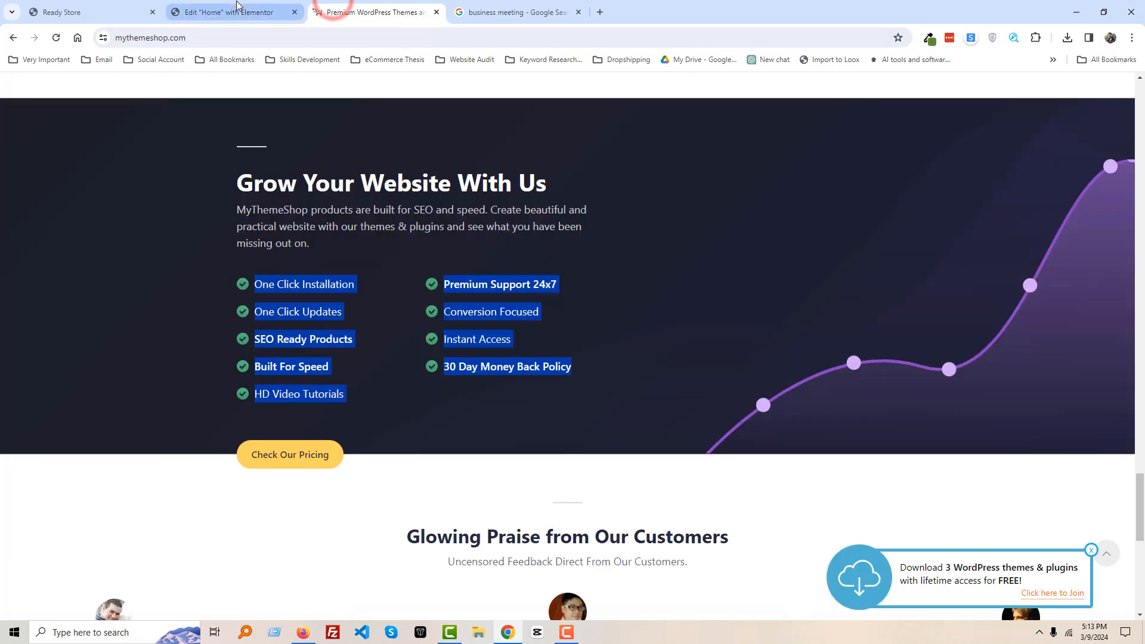
left_click(237, 8)
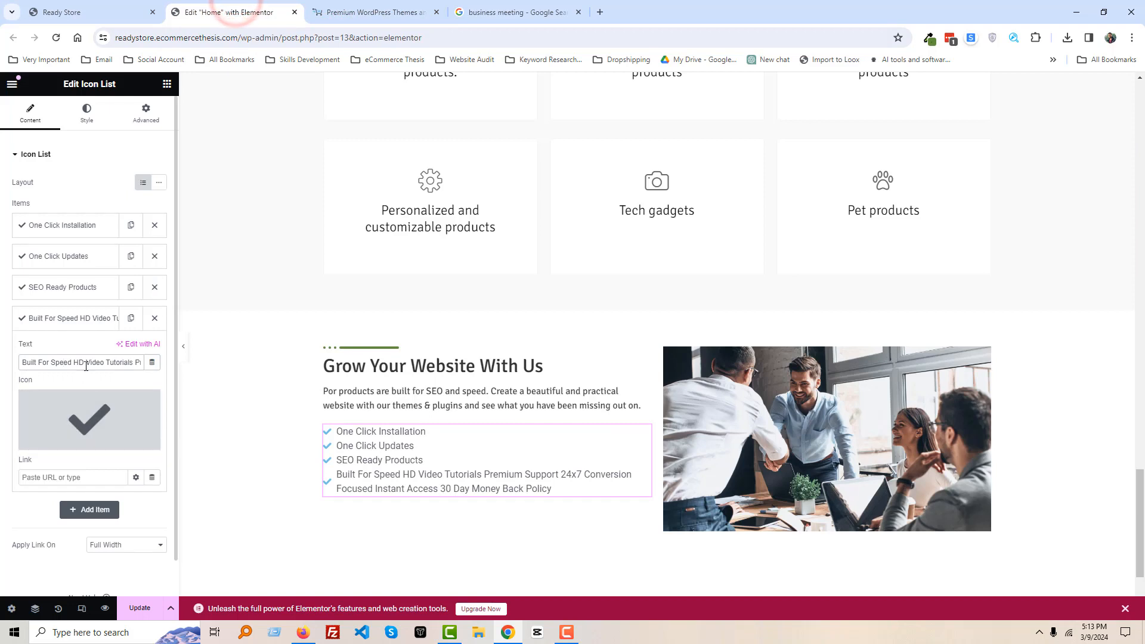
key("BackSpace")
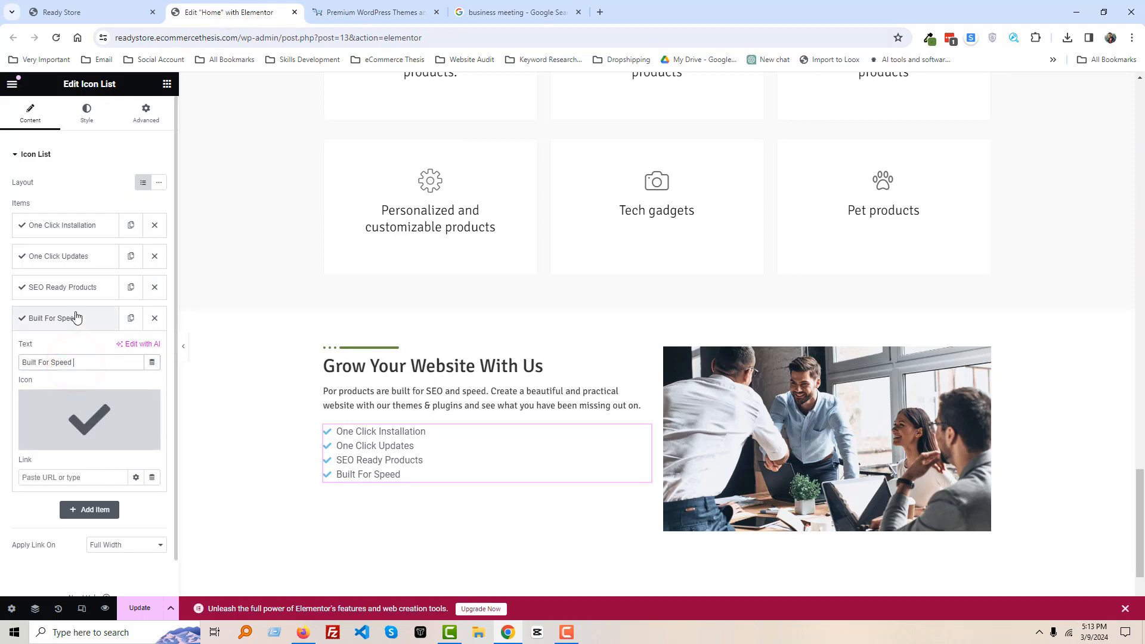
left_click(76, 312)
Step: Duplicate the "Built For Speed" item and set the copy's text to "HD Video Tutorials", copying the leftover features
left_click(131, 318)
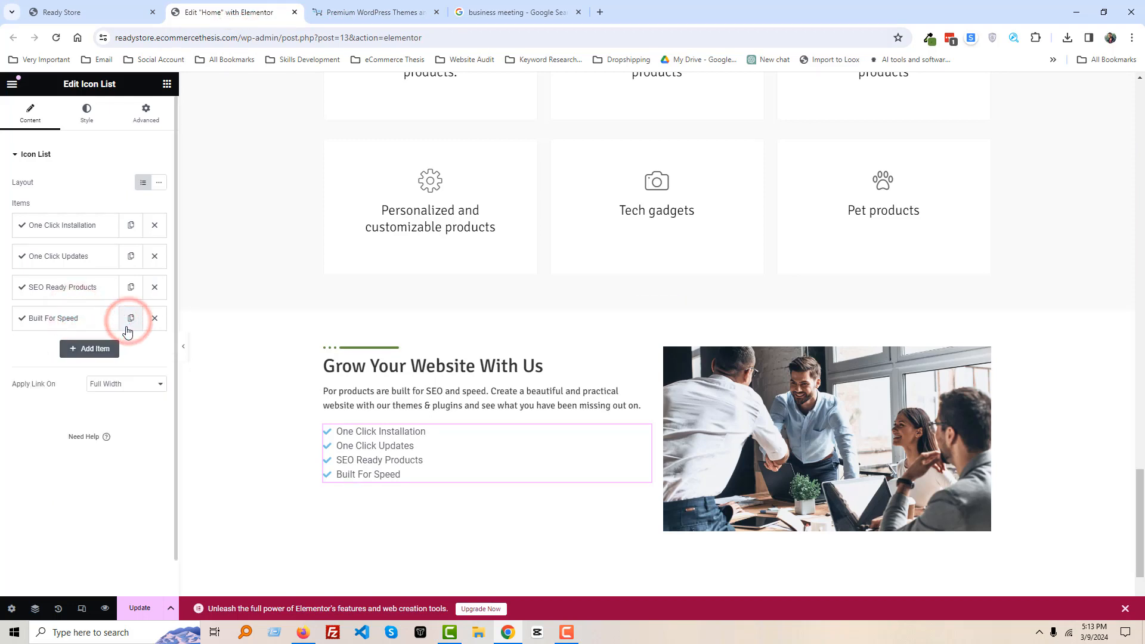
left_click(83, 352)
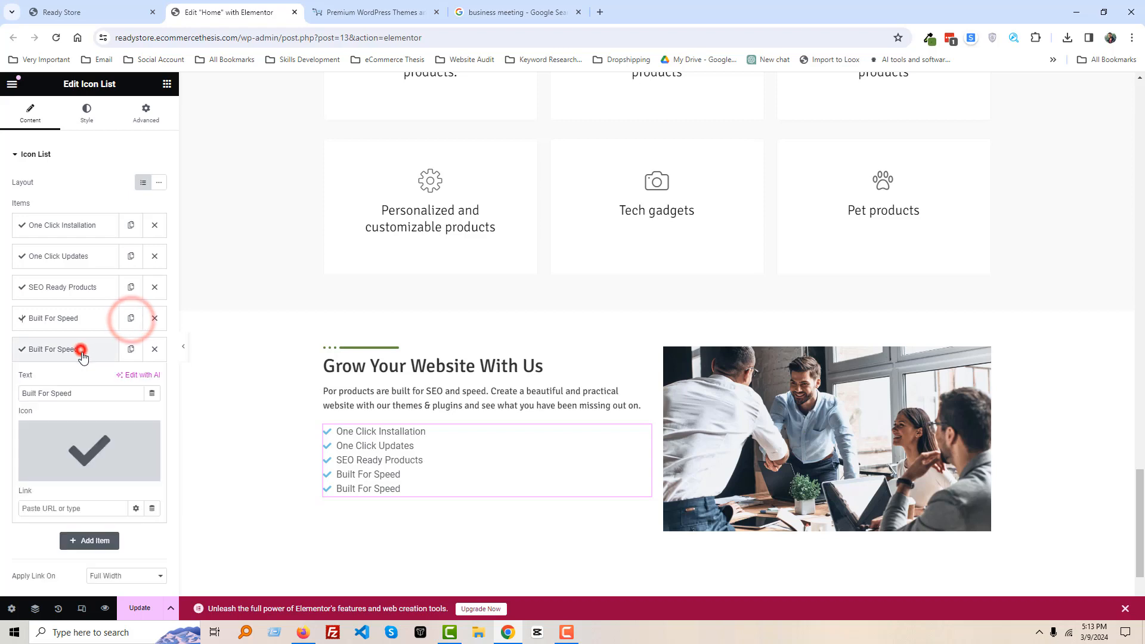
triple_click(84, 393)
type("HD Video Tutorials Premium Support 24x7 Conversion Focused Instant Access 30 Day Money Back Policy")
triple_click(66, 398)
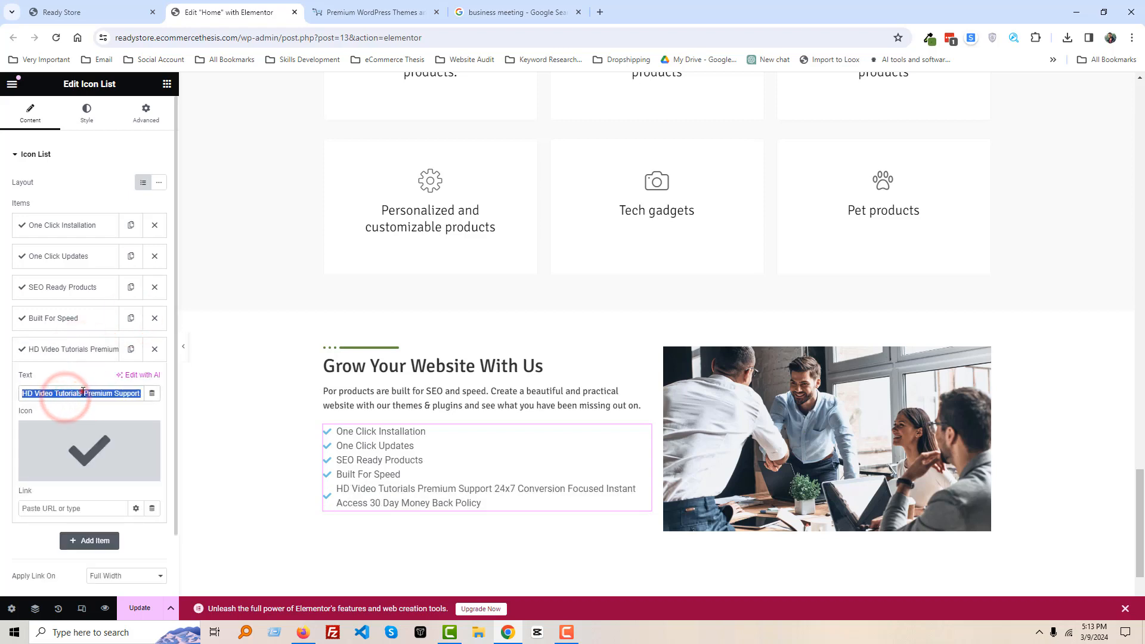
left_click(87, 394)
left_click_drag(84, 394, 203, 400)
key("ctrl+c")
key("BackSpace")
left_click(92, 351)
Step: Duplicate the "HD Video Tutorials" item and set the copy's text to "Premium Support 24x7", cutting out the remaining features
left_click(131, 349)
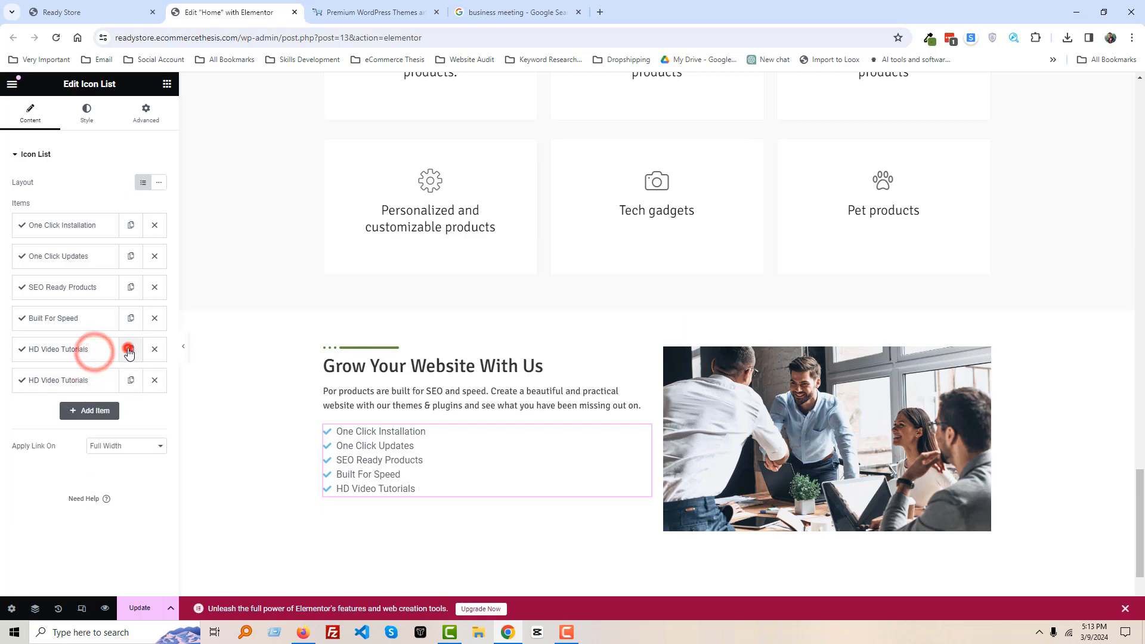
left_click(96, 380)
triple_click(88, 422)
key("ctrl+v")
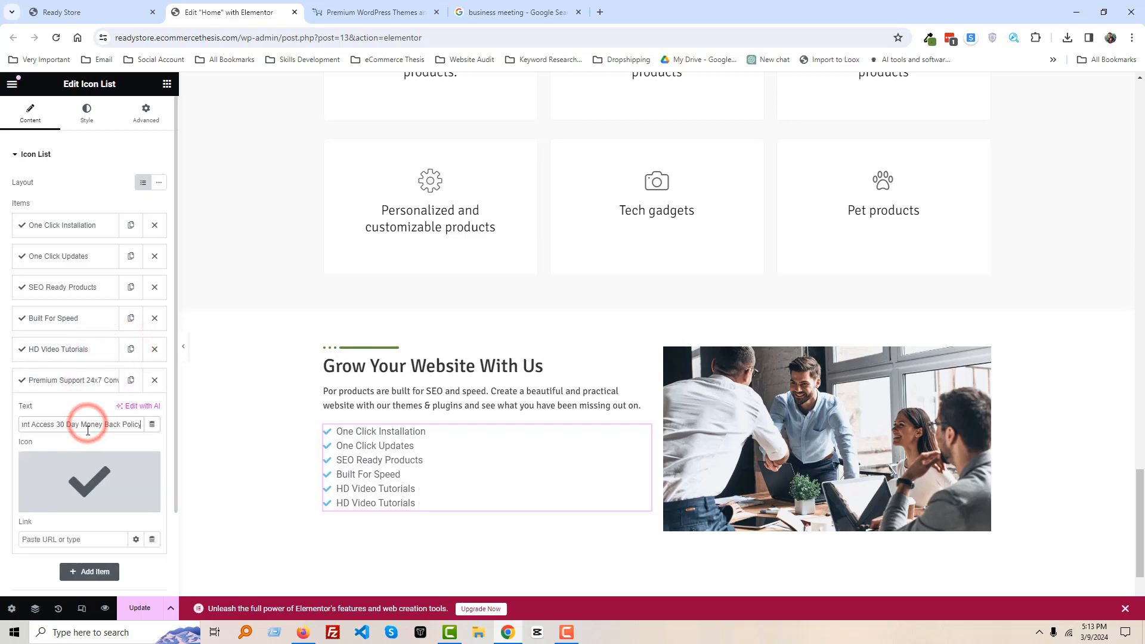
triple_click(70, 423)
left_click(94, 424)
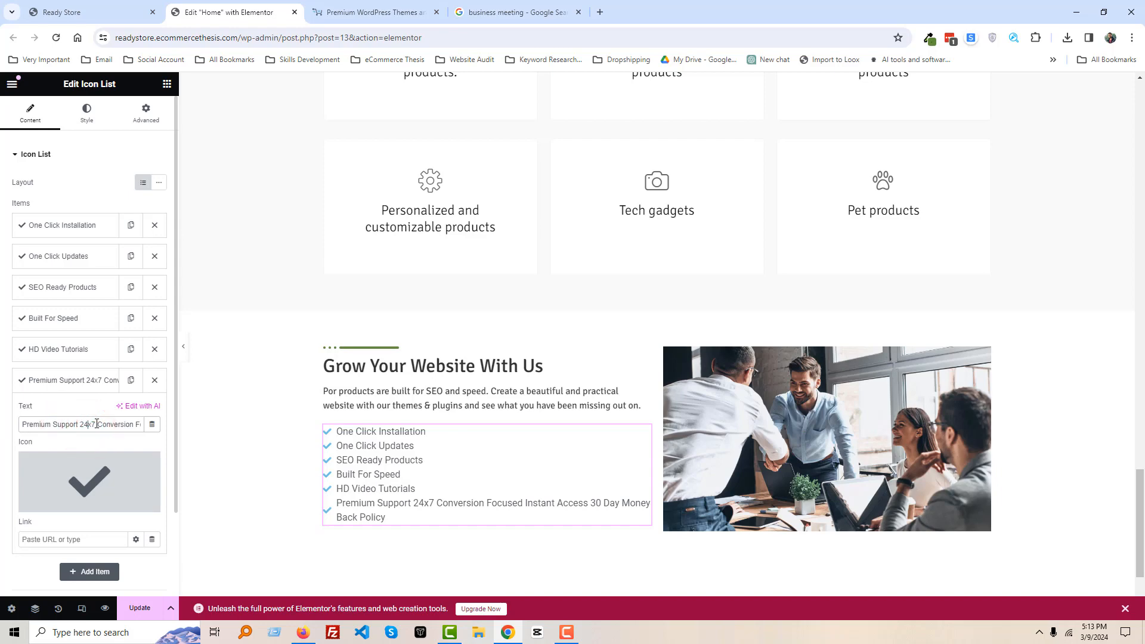
triple_click(95, 424)
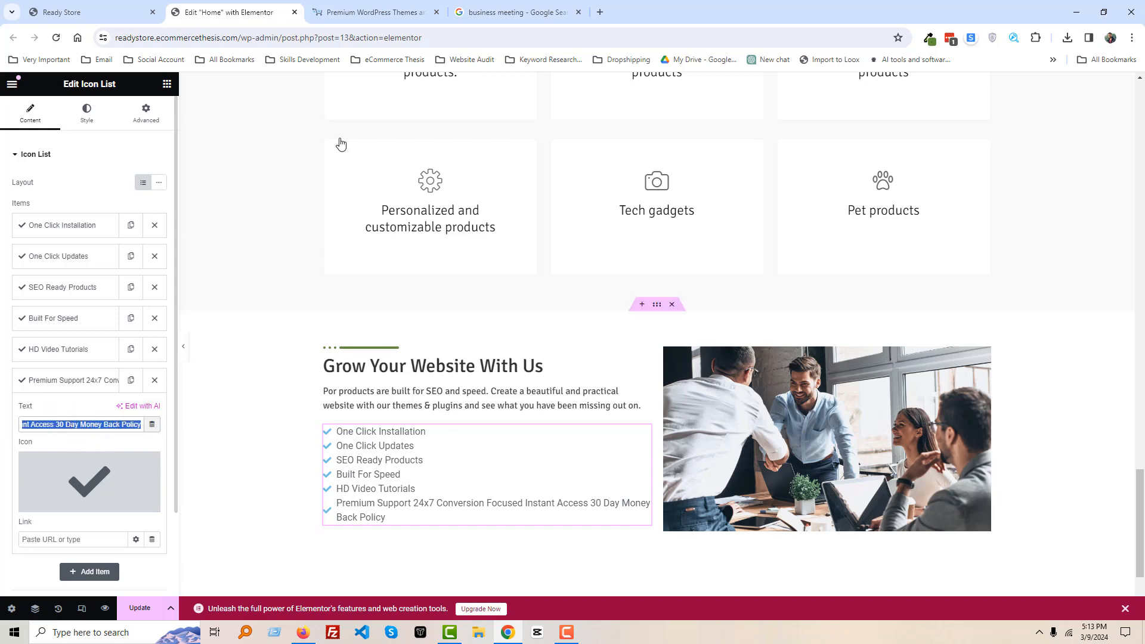
left_click(365, 5)
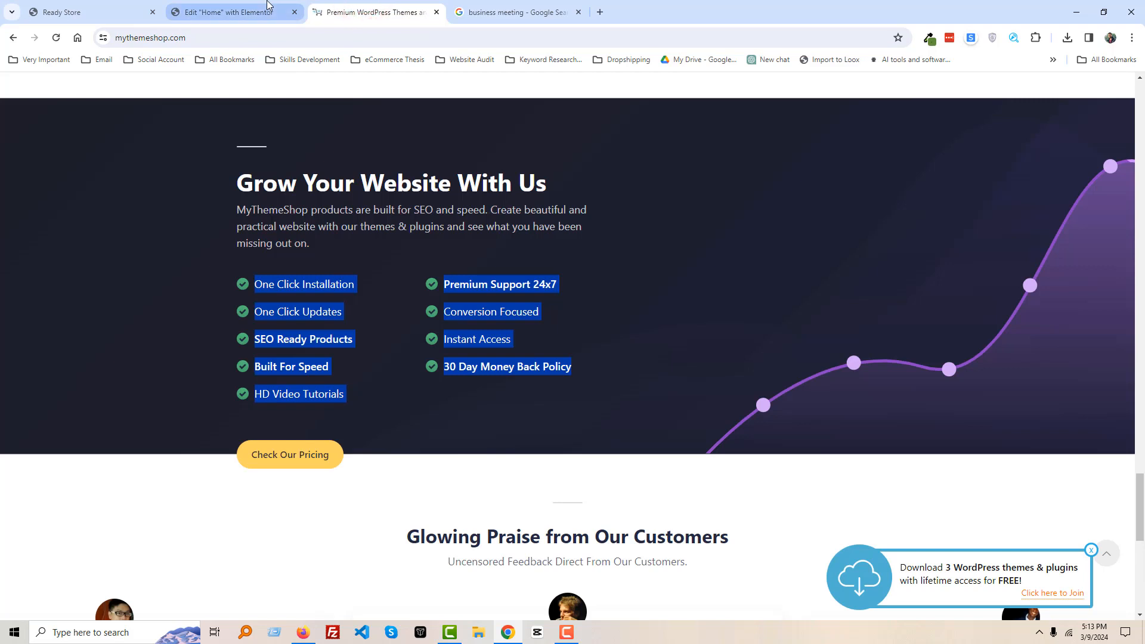
left_click(267, 6)
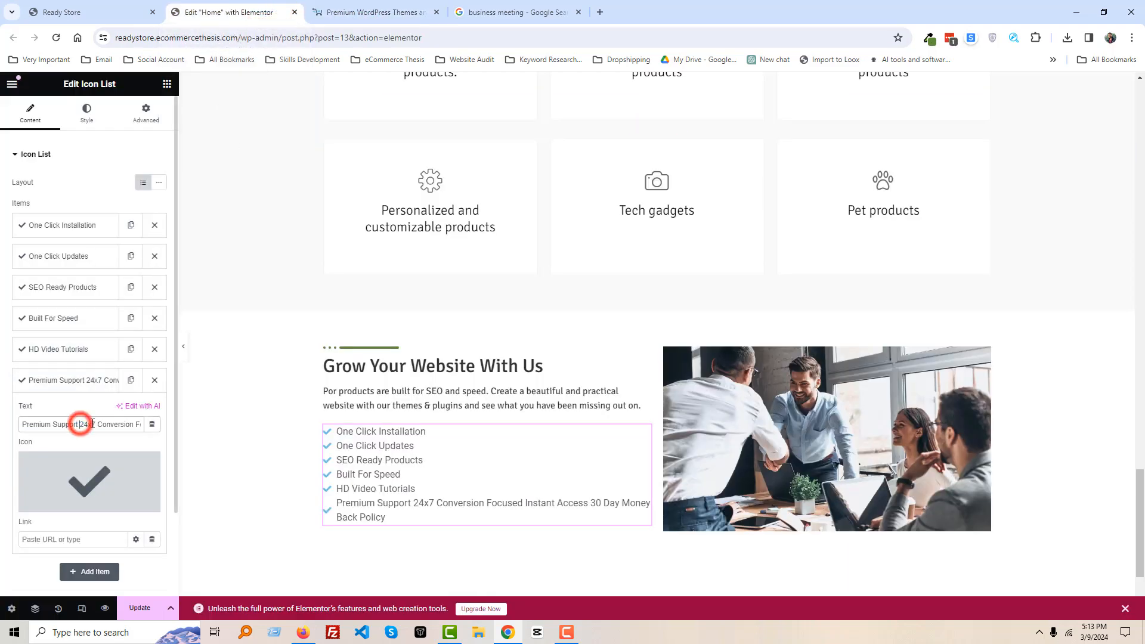
left_click_drag(98, 424, 195, 436)
key("ctrl+x")
left_click(103, 386)
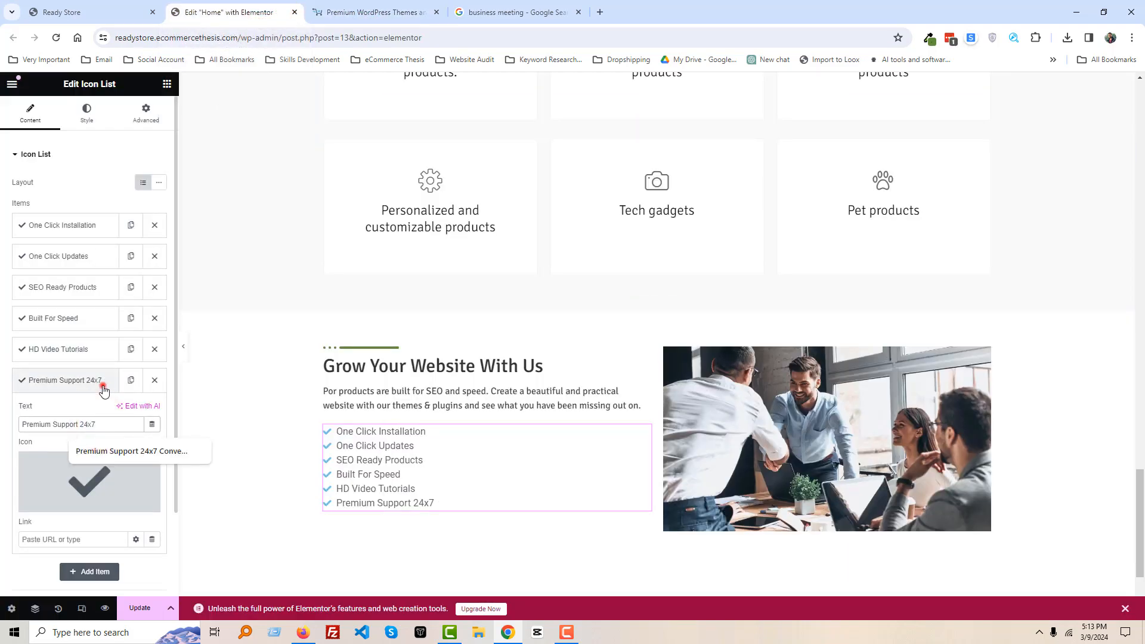
Step: Add a new item below "Premium Support 24x7" and set its text to "Conversion Focused"
left_click(102, 409)
left_click(105, 413)
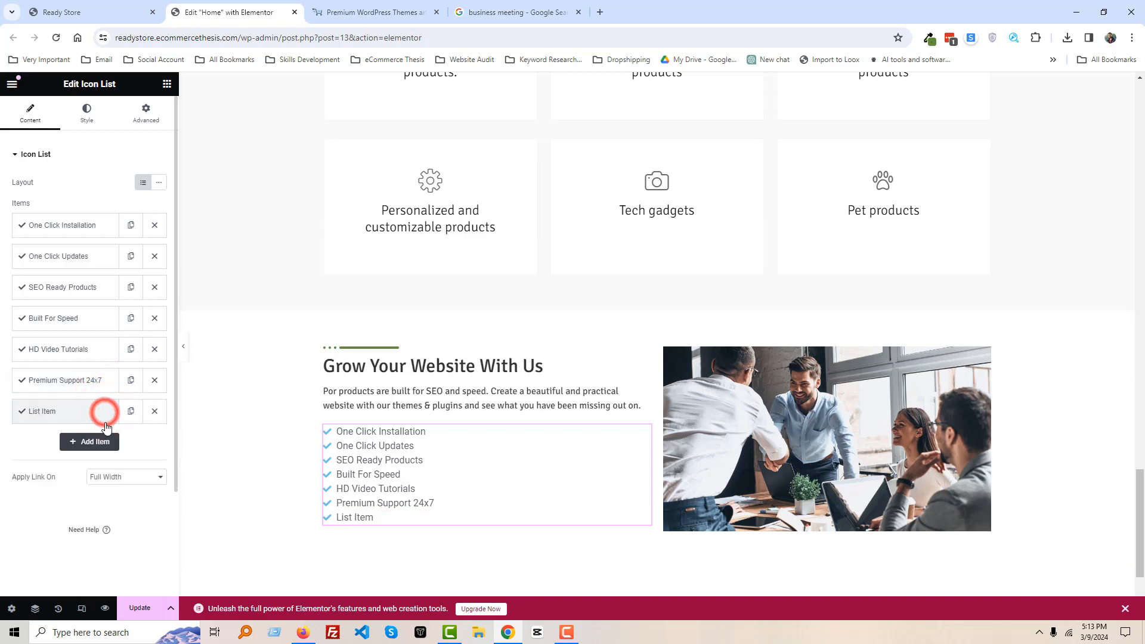
left_click(100, 421)
triple_click(93, 456)
key("ctrl+v")
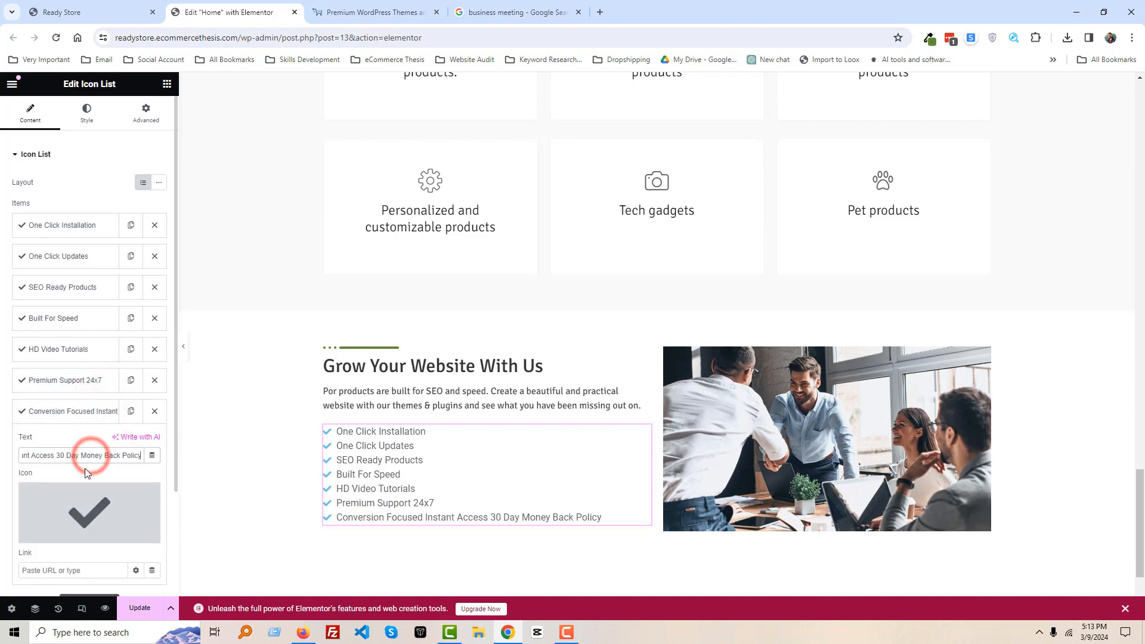
left_click_drag(90, 455, 179, 467)
key("BackSpace")
left_click(92, 413)
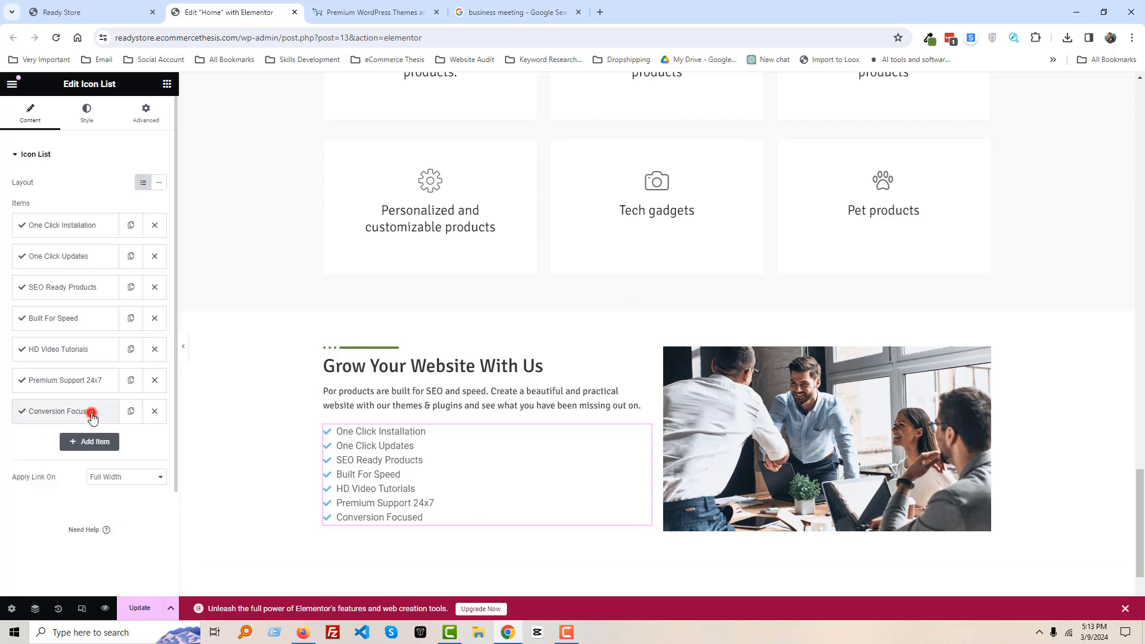
Step: Add a new item below "Conversion Focused" and set its text to "Instant Access", cutting out the remaining feature text
left_click(91, 442)
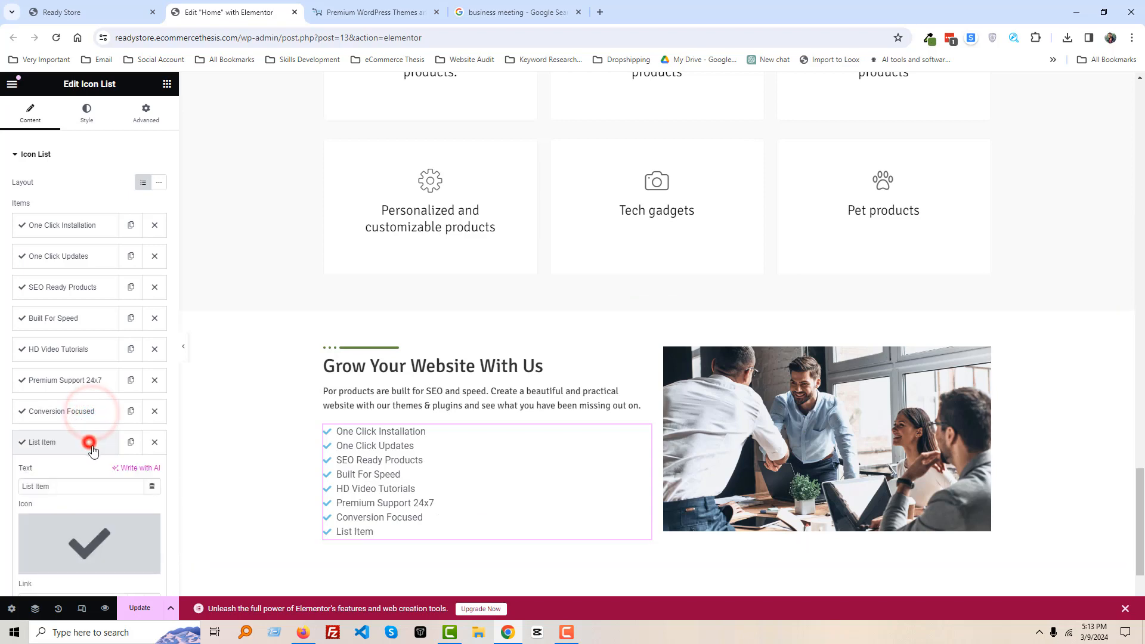
triple_click(94, 485)
key("ctrl+v")
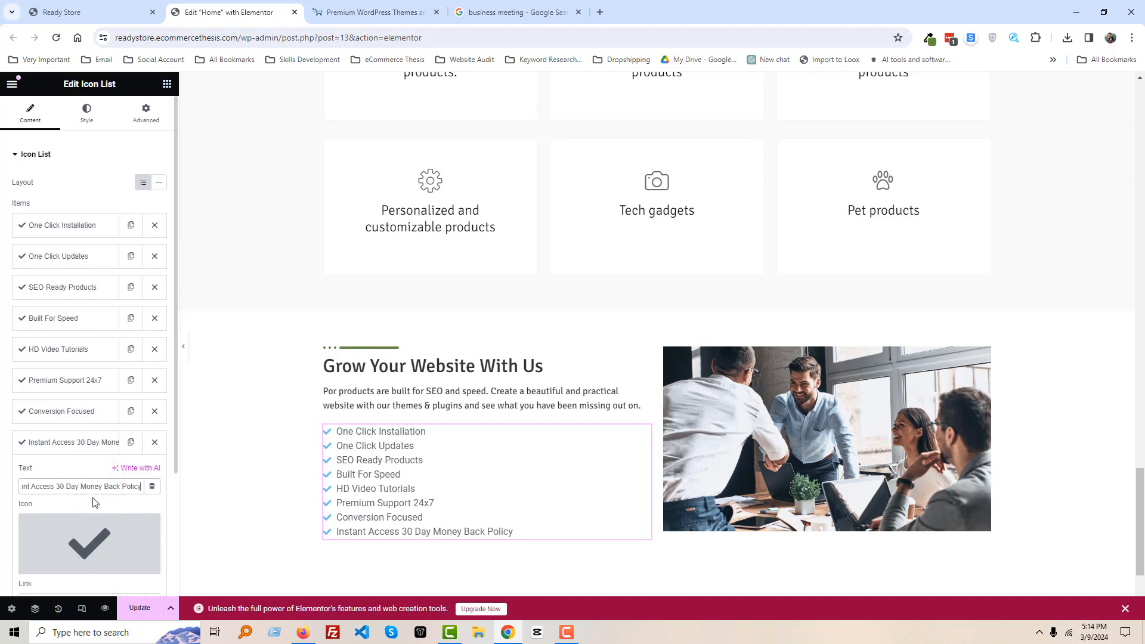
left_click_drag(93, 488, 146, 486)
key("BackSpace")
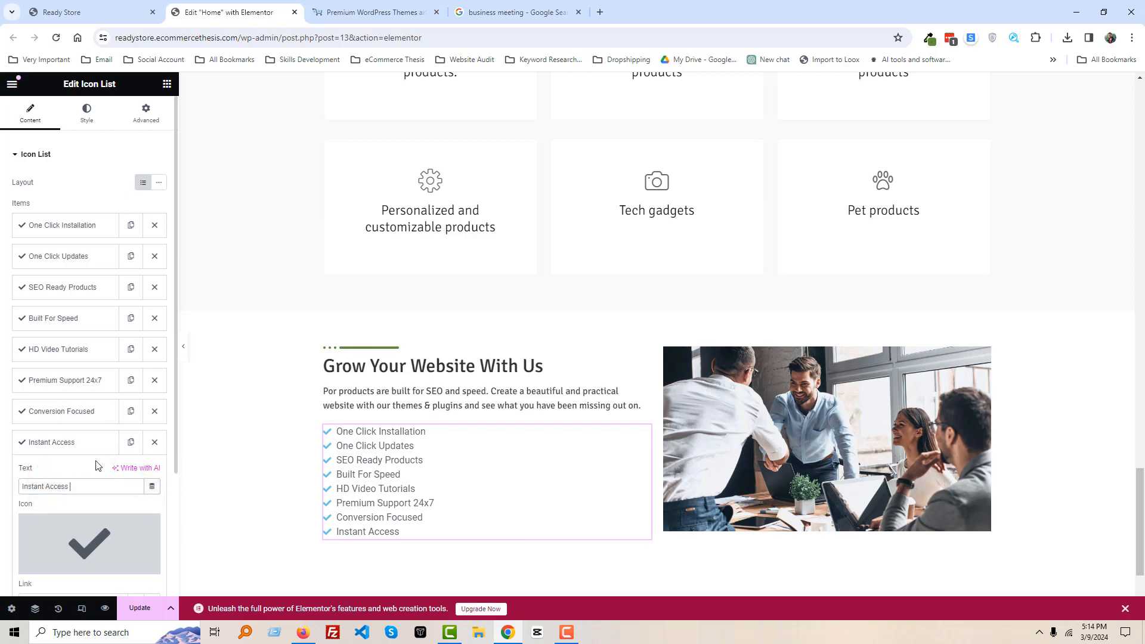
Step: Add a new item below "Instant Access" and set its text to "30 Day Money Back Policy"
left_click(88, 448)
left_click(89, 473)
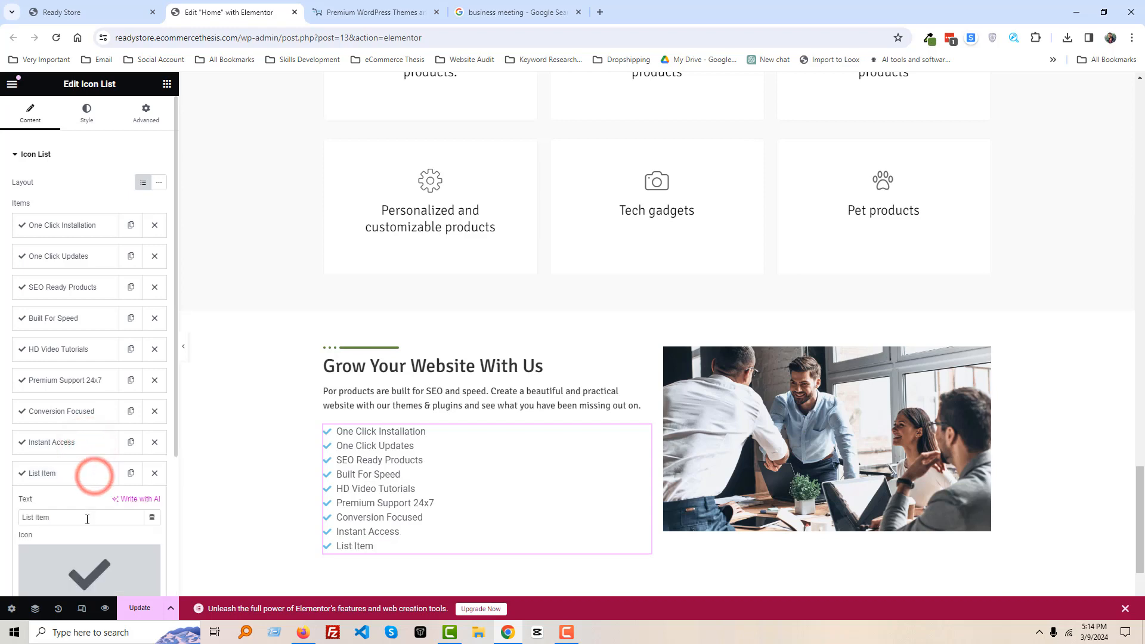
triple_click(88, 518)
key("ctrl+v")
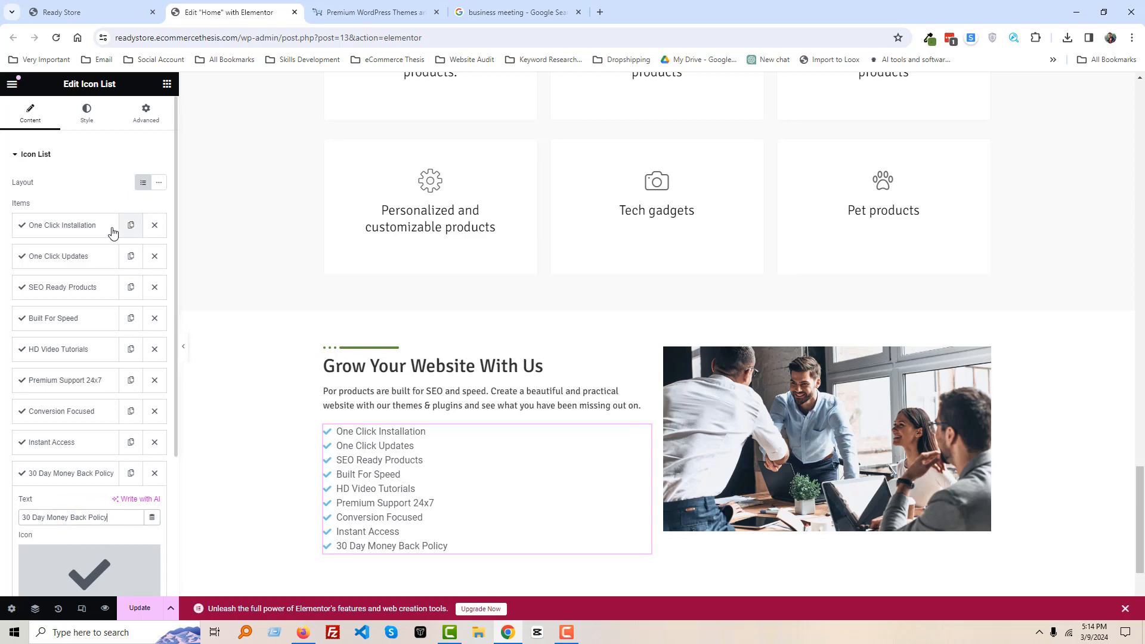
Step: Copy the separator color code from the "Grow Your Website With Us" heading's style settings
left_click(386, 361)
left_click(62, 315)
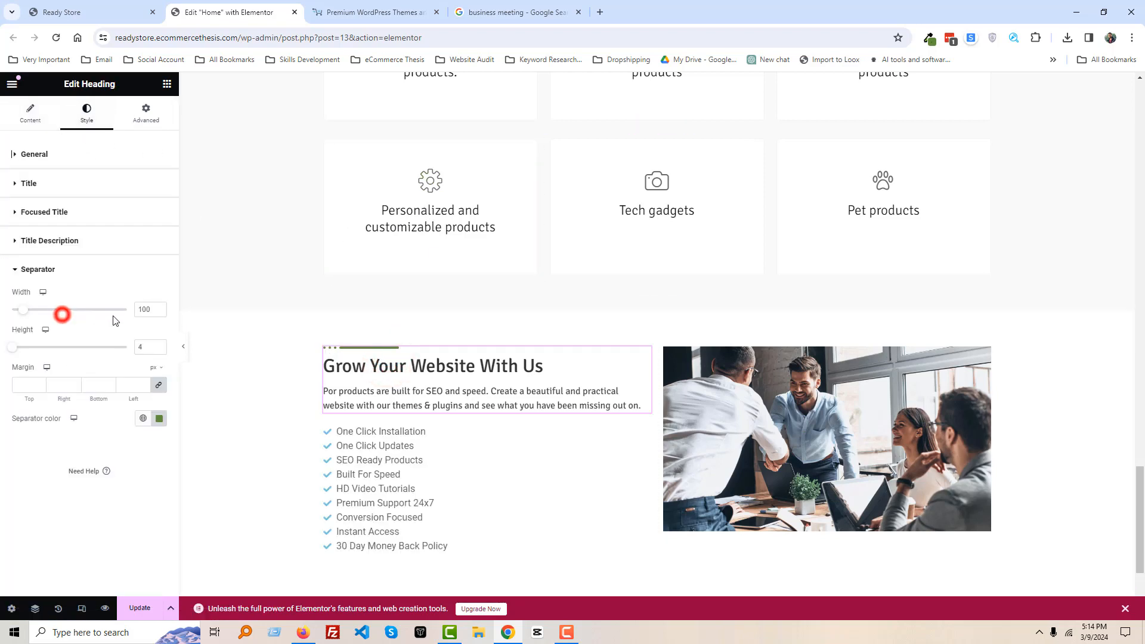
left_click(159, 418)
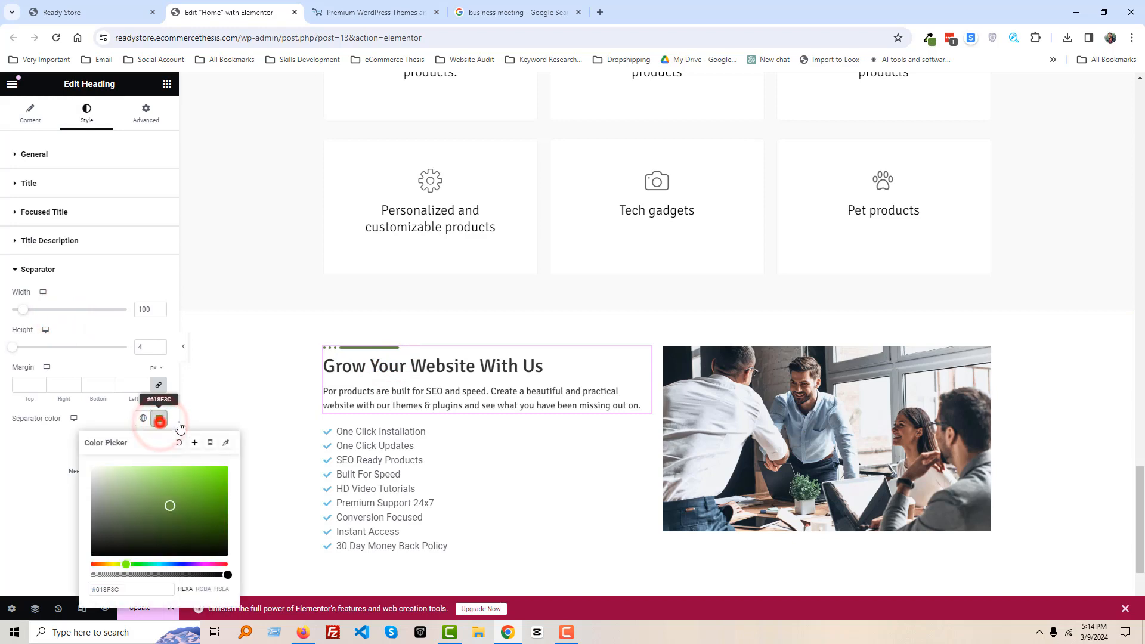
left_click(159, 419)
Step: Set the feature list's icon color to the copied #618F3C and the icon size to 18 px
left_click(369, 464)
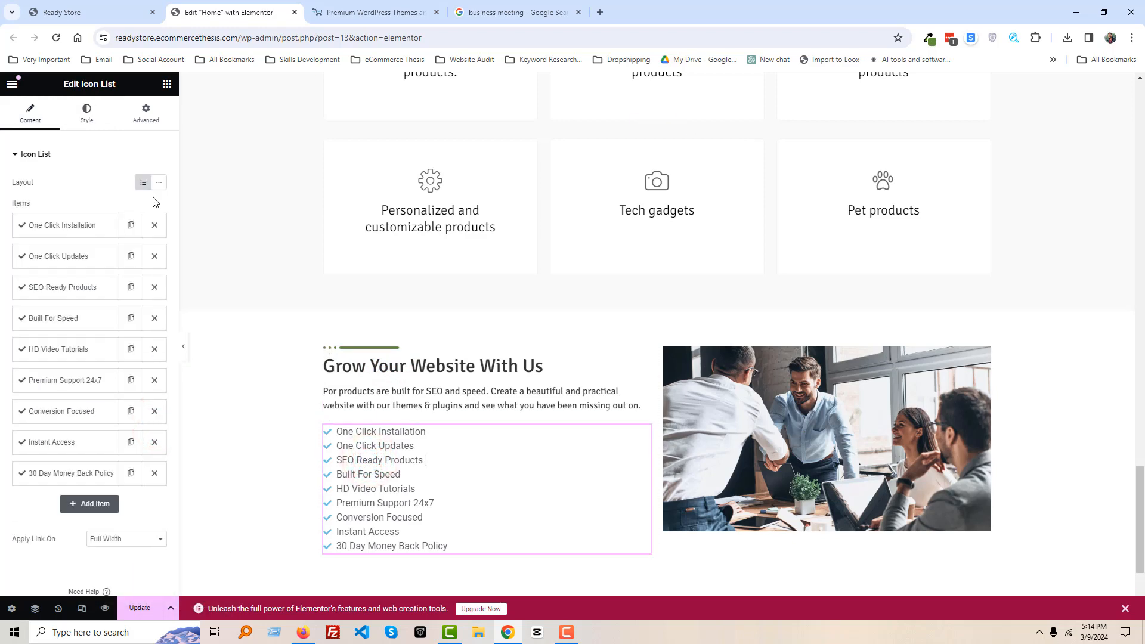
left_click(90, 116)
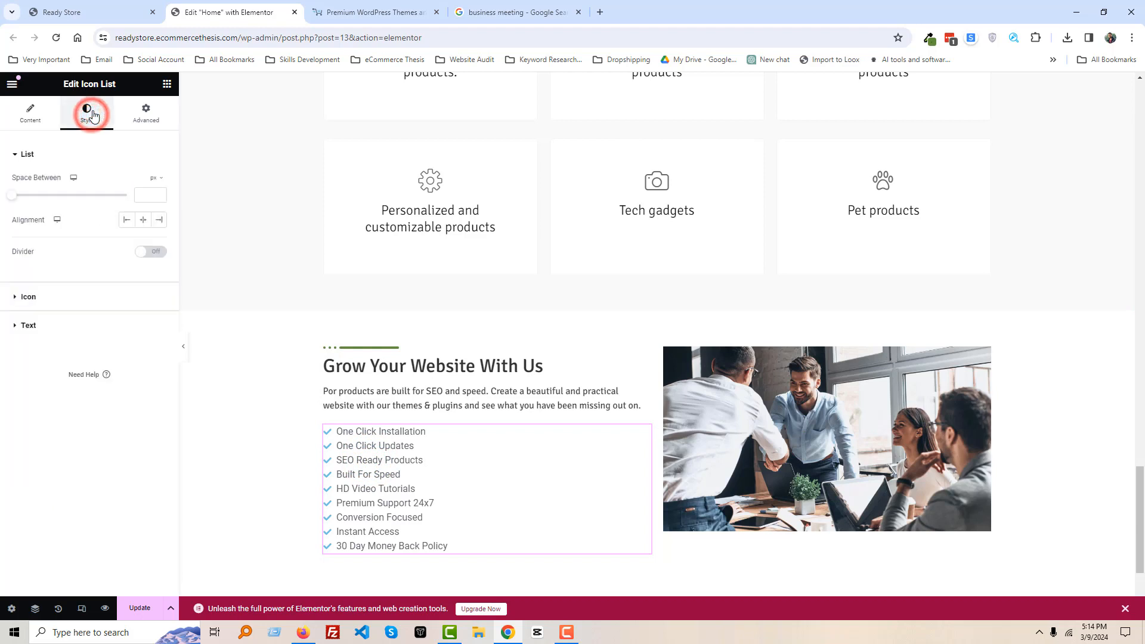
left_click(62, 297)
left_click(160, 237)
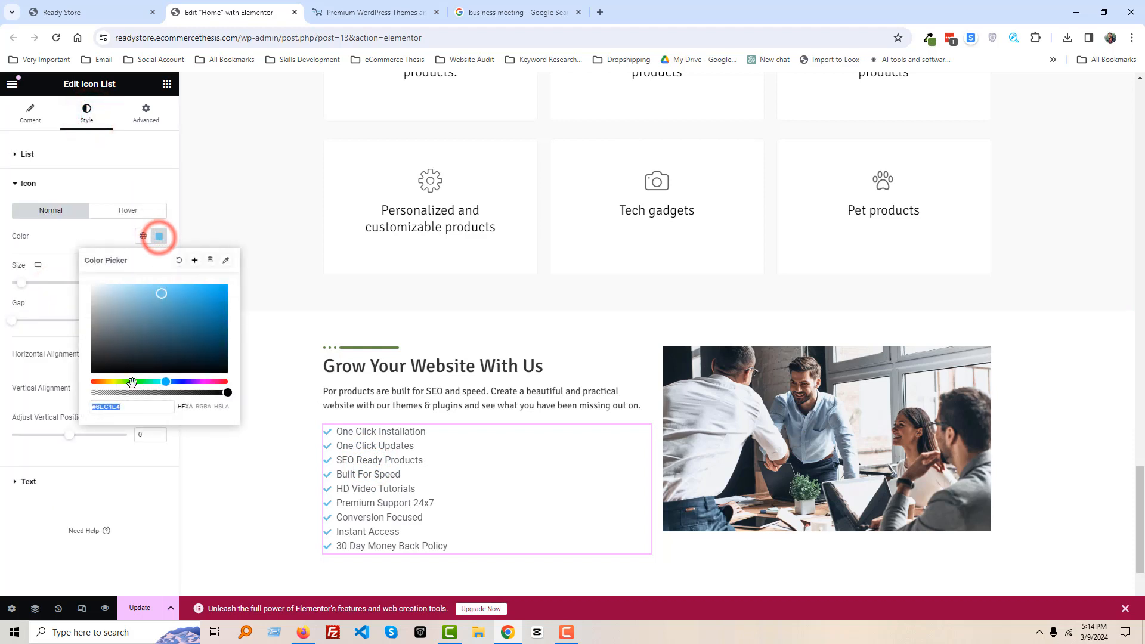
key("ctrl+v")
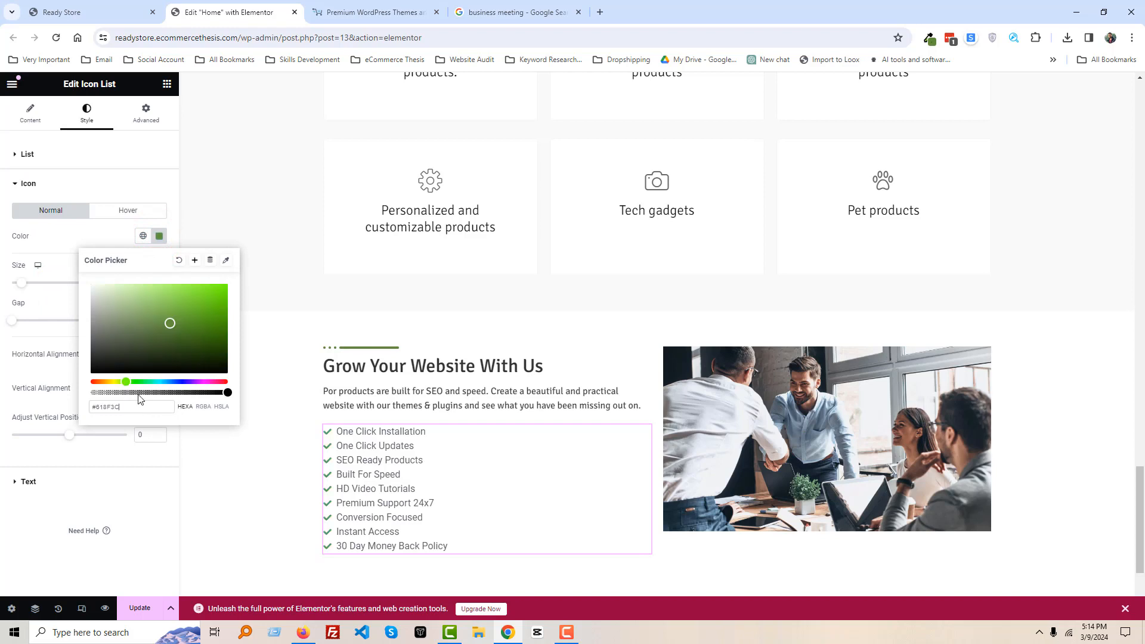
left_click(60, 249)
double_click(145, 280)
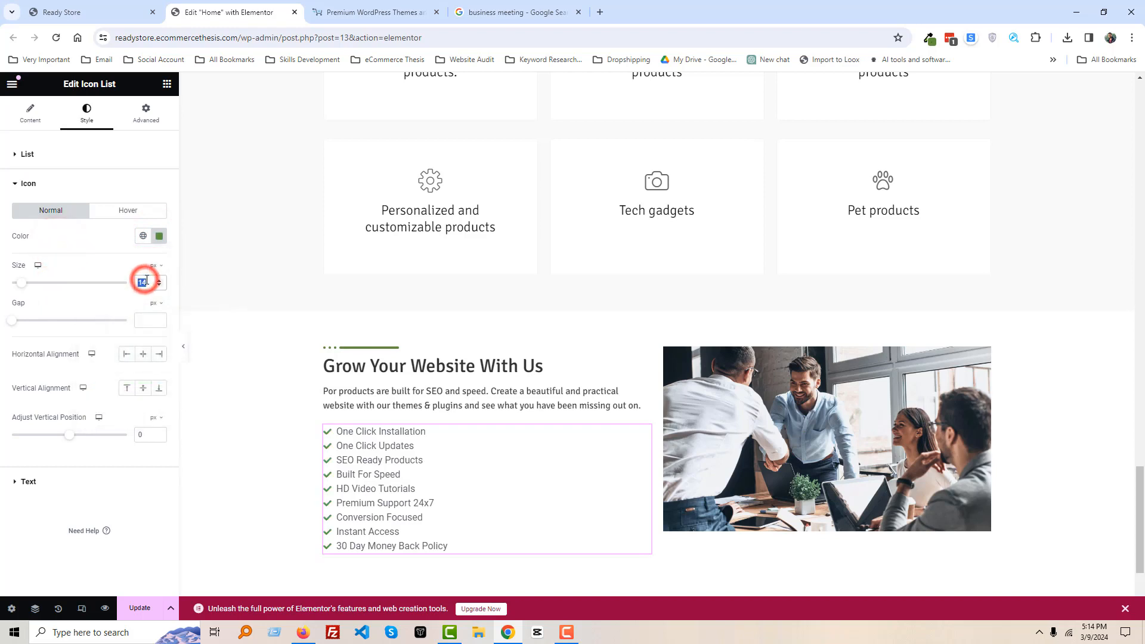
type("18")
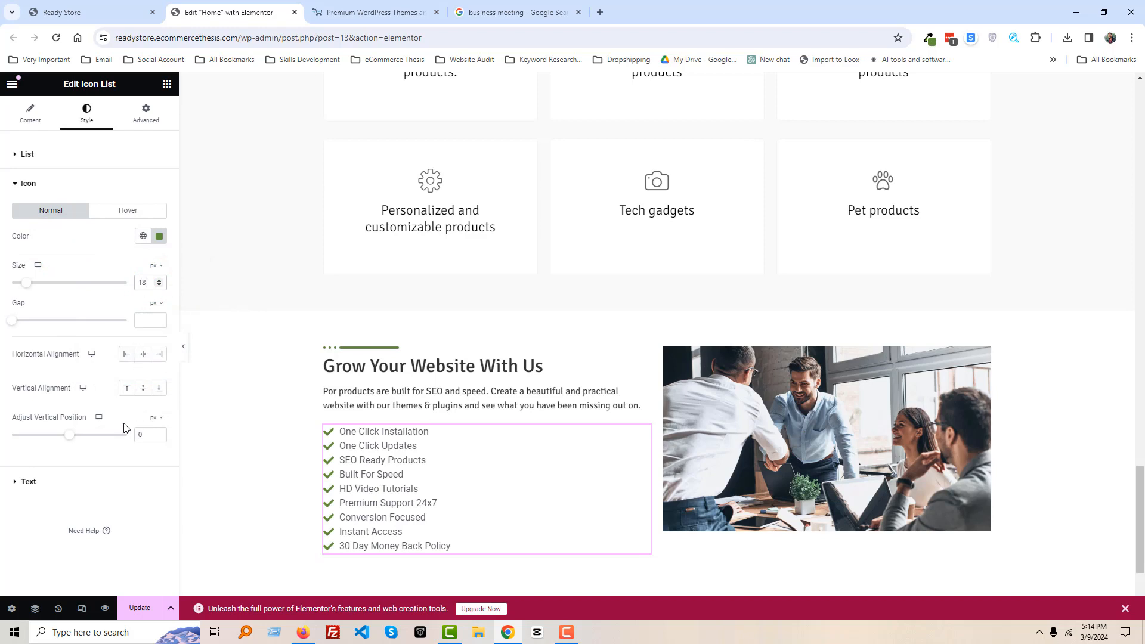
Step: Set the feature list text's typography to the Signika font family at a size of 18 px
left_click(28, 483)
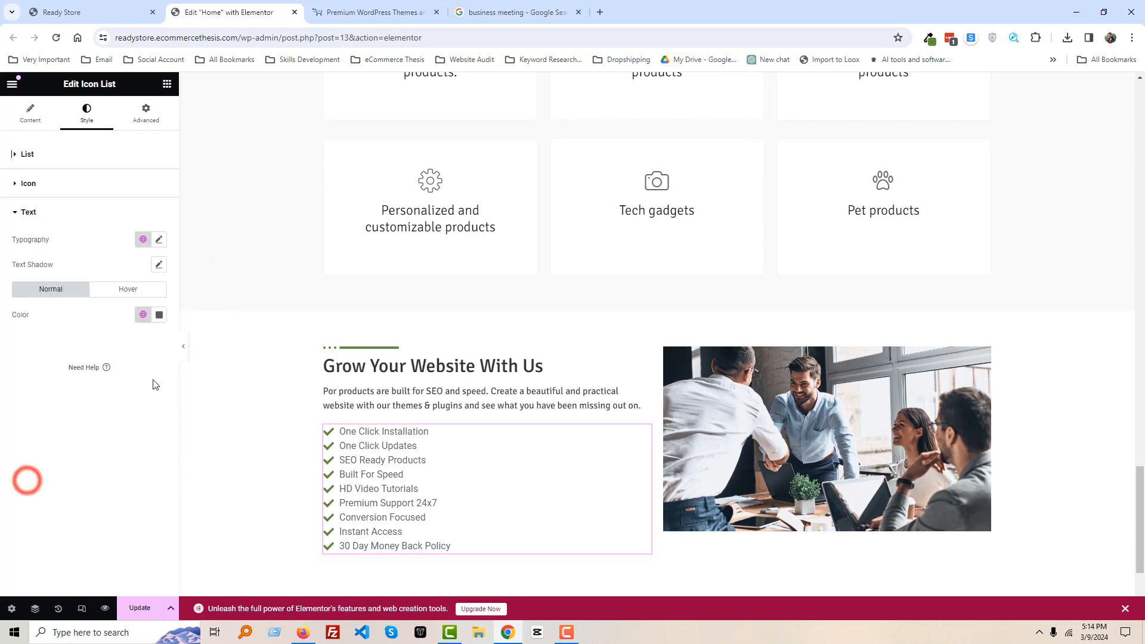
left_click(160, 240)
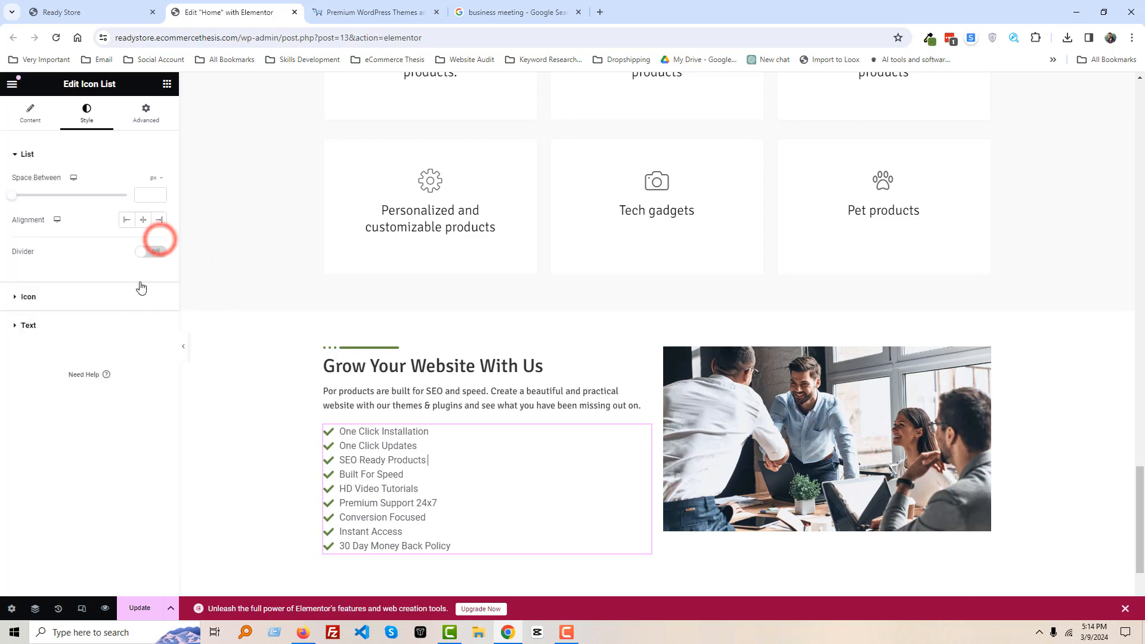
left_click(66, 332)
left_click(160, 245)
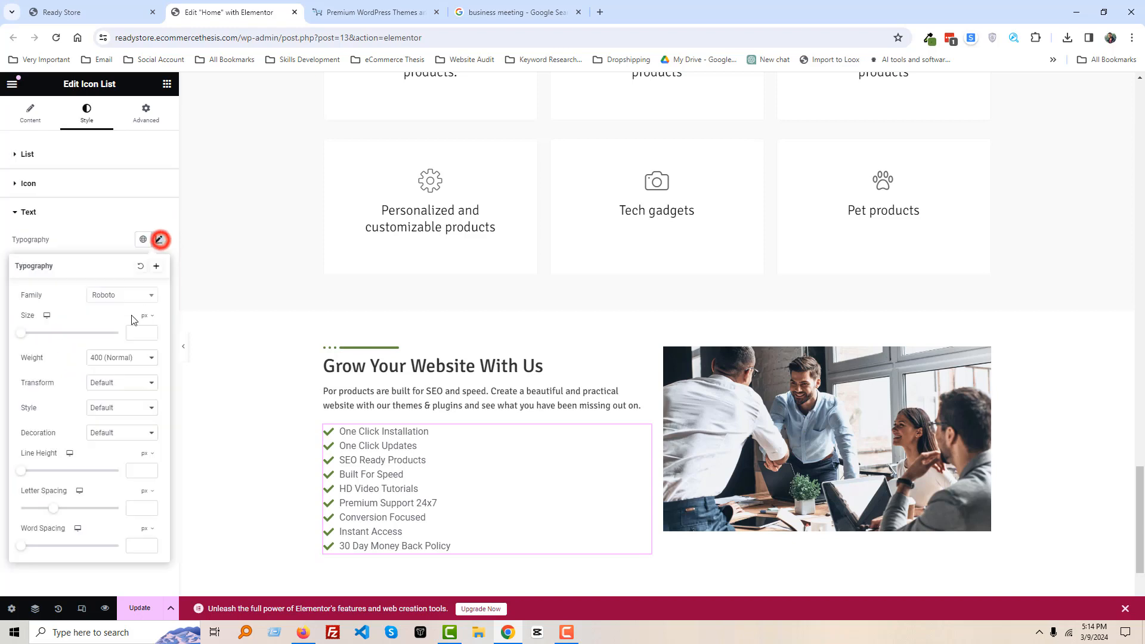
left_click(119, 294)
left_click(118, 314)
type("sign")
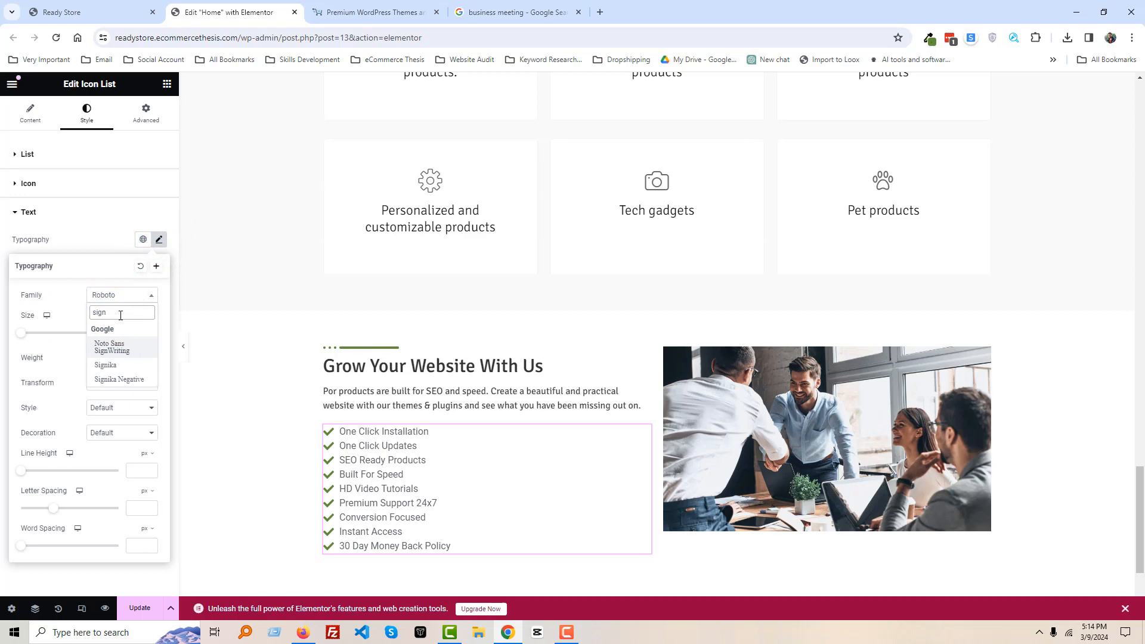
left_click(117, 365)
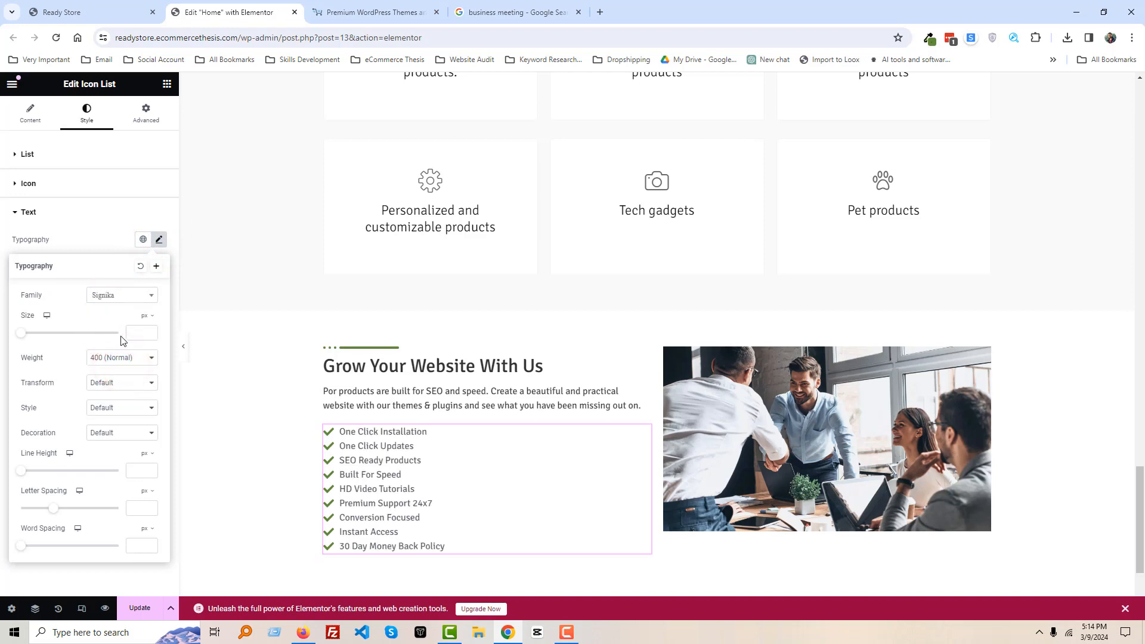
type("18")
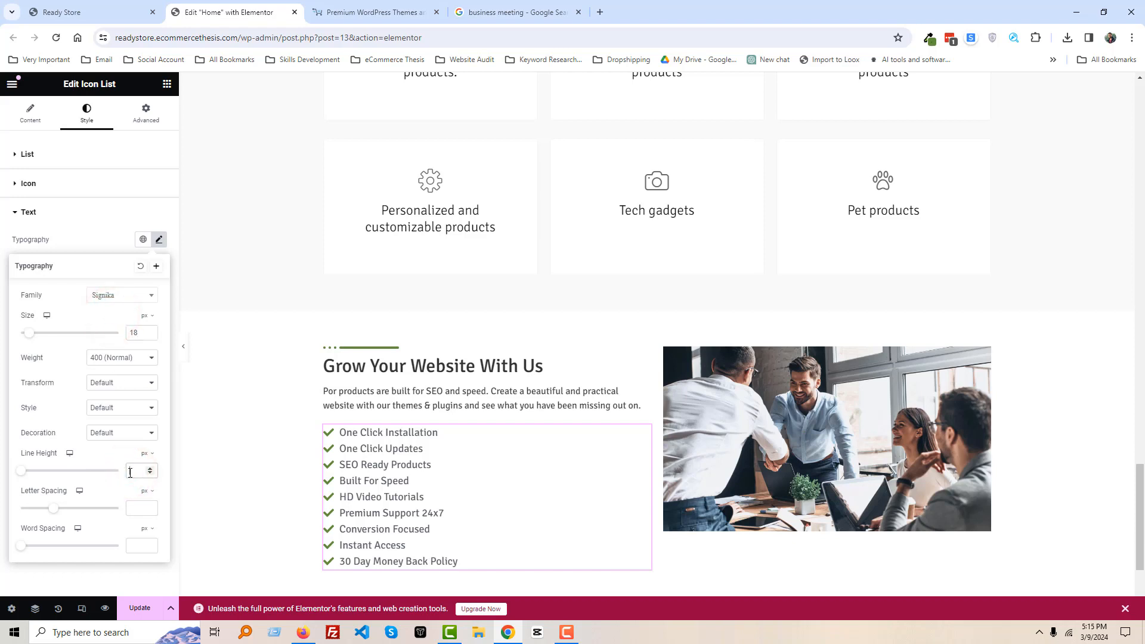
Step: Try a line height of 28 px on the feature list text
type("28")
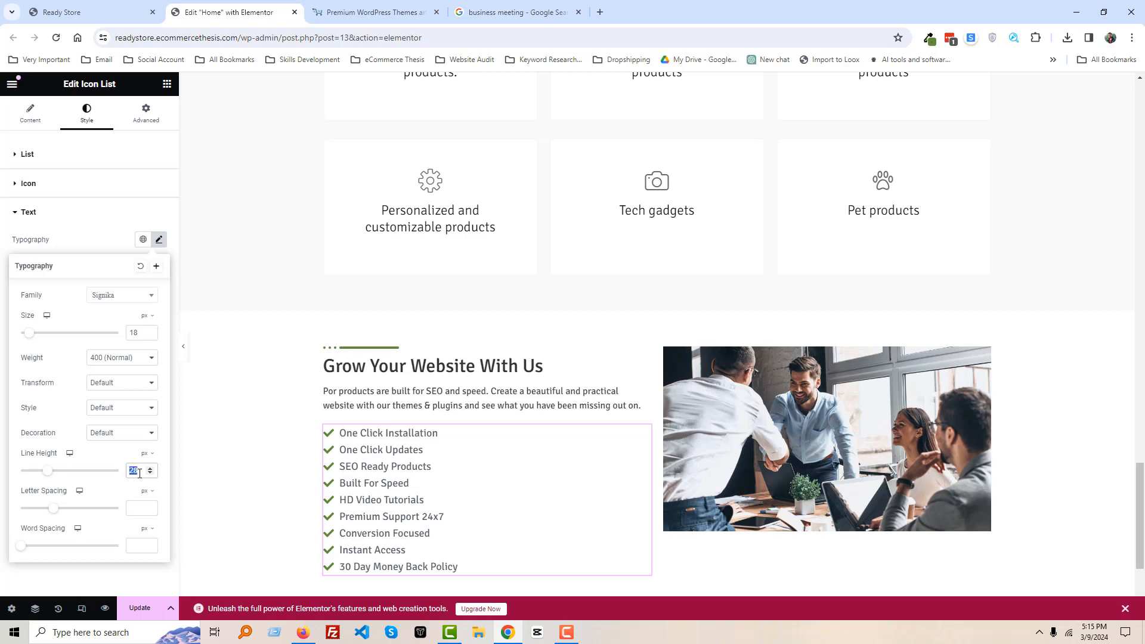
key("BackSpace")
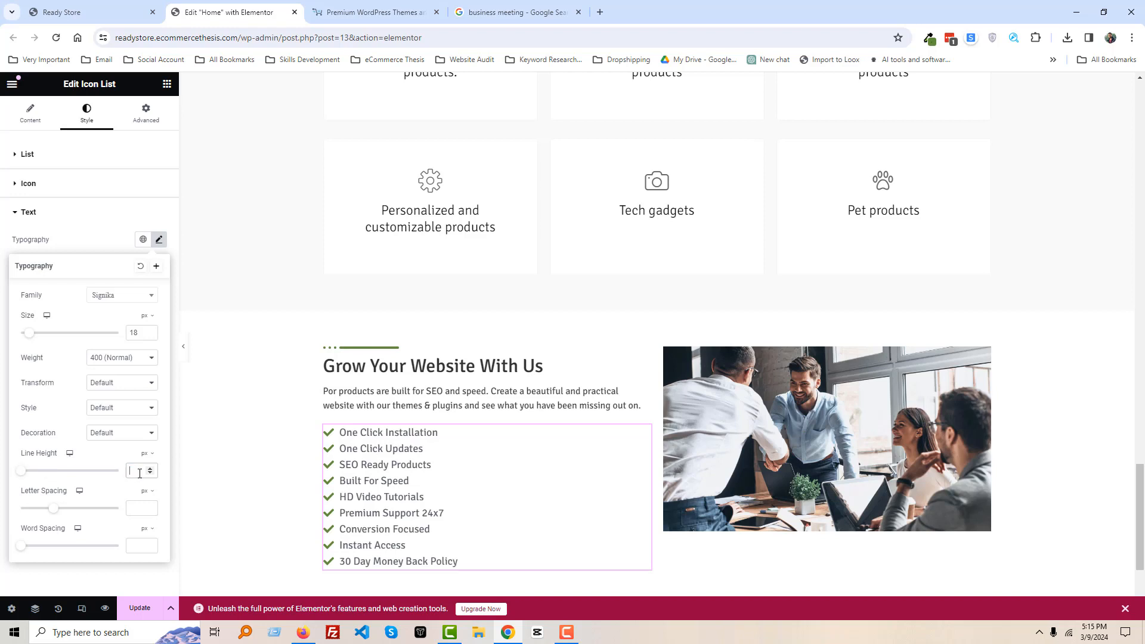
left_click(91, 241)
Step: Widen the gap between the icons and their text slightly, and set the space between list items to 4 px
left_click(59, 182)
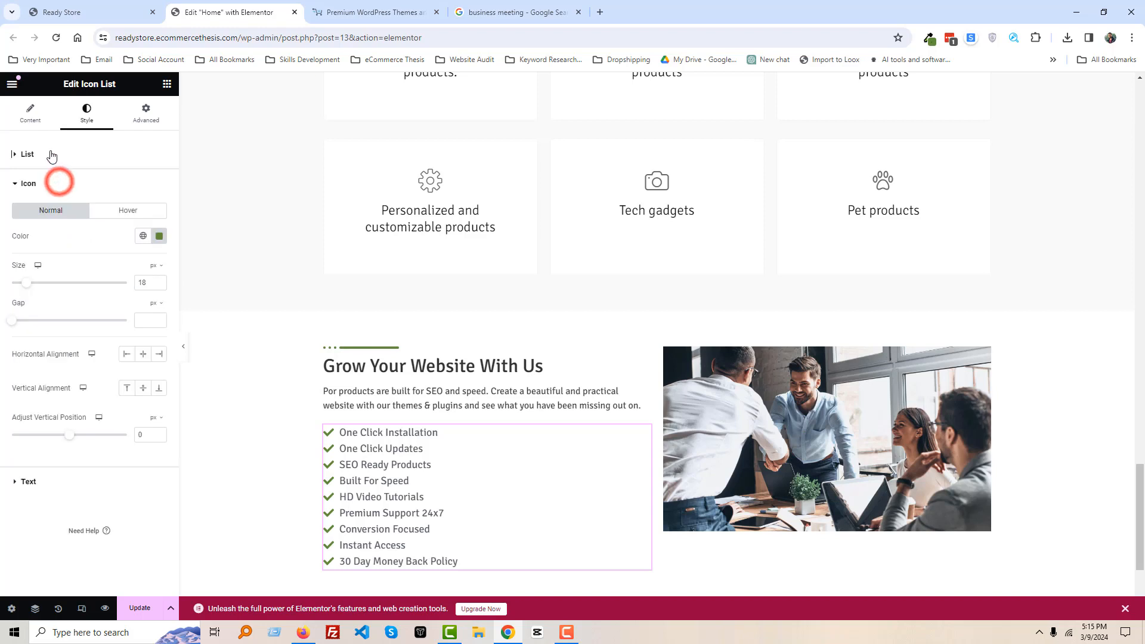
left_click_drag(12, 325, 23, 325)
left_click(59, 167)
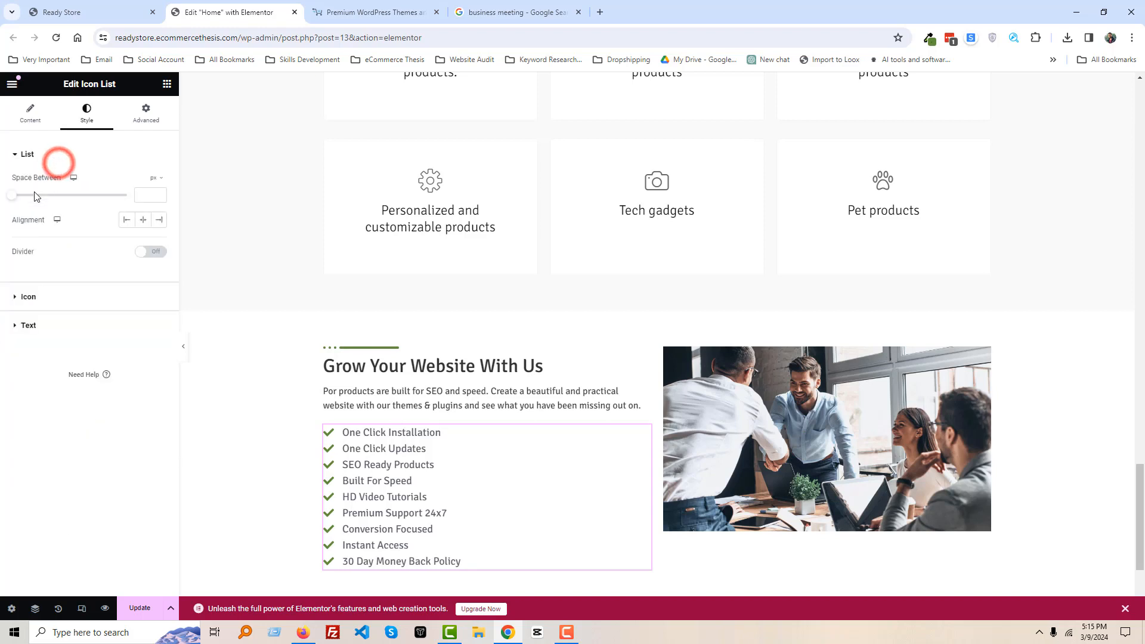
left_click_drag(17, 198, 24, 202)
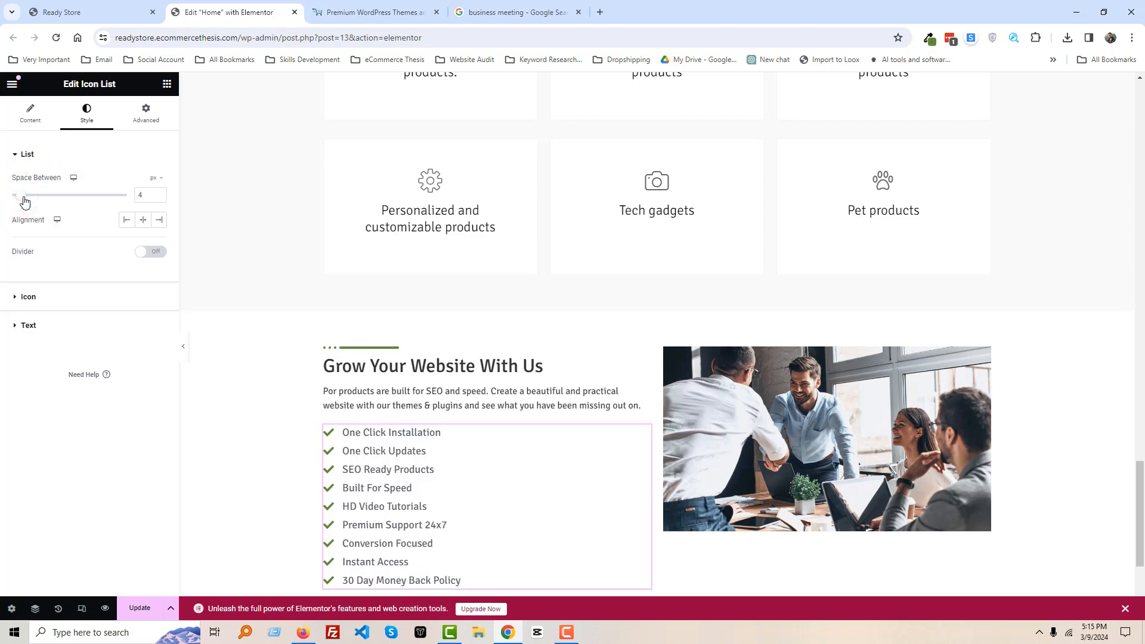
left_click(27, 113)
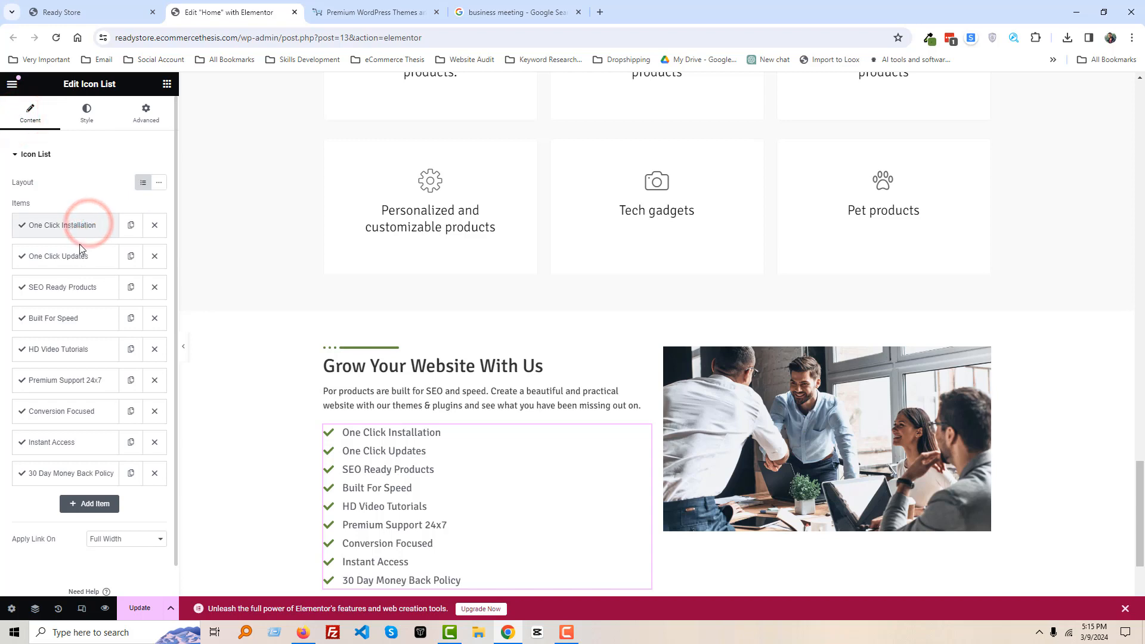
left_click(71, 224)
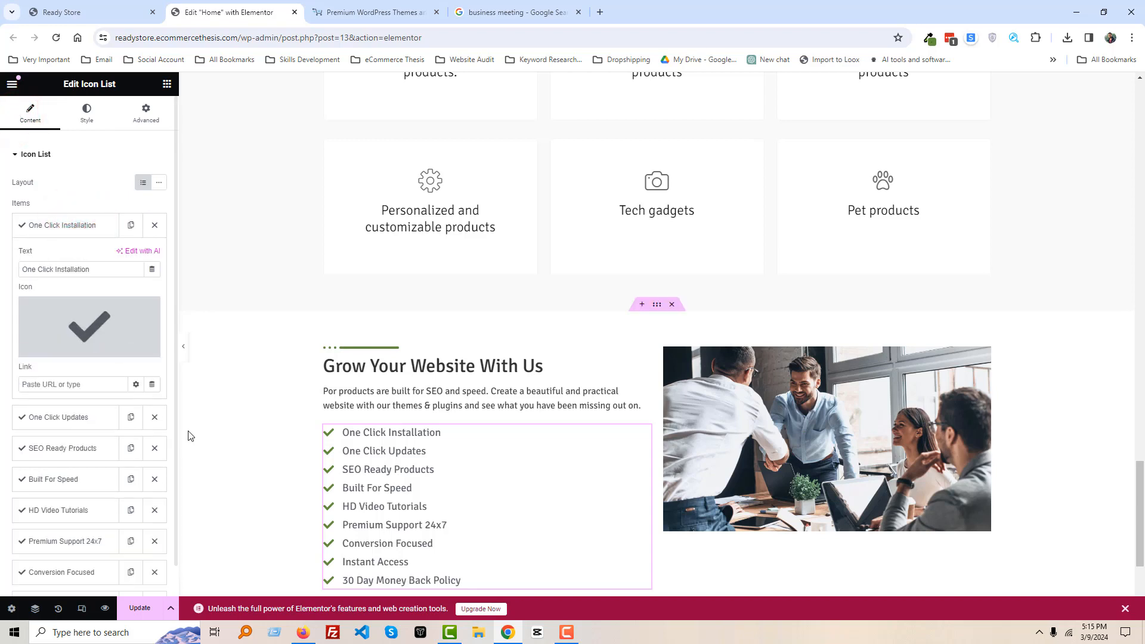
left_click(199, 408)
scroll(491, 478, "down", 2)
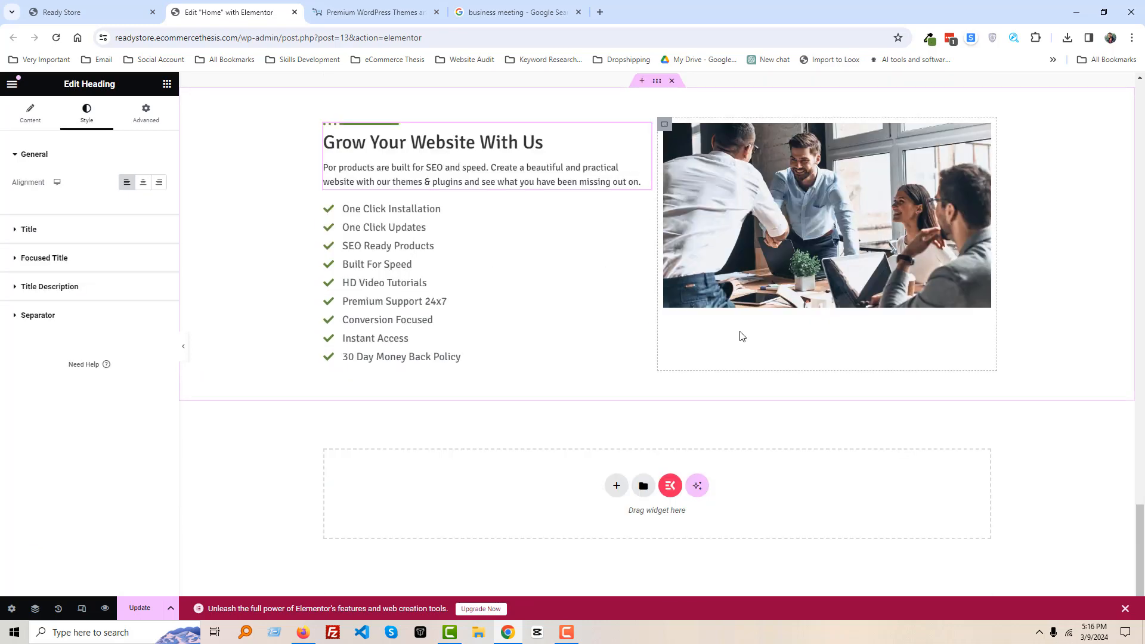
scroll(536, 363, "up", 2)
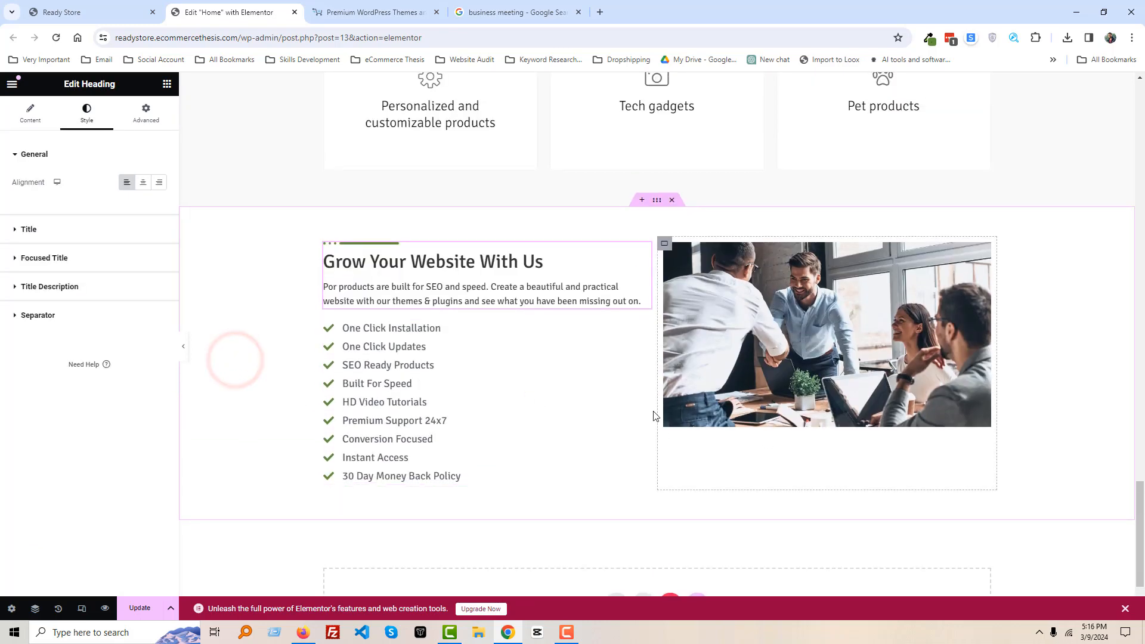
Step: Copy the "View Our Readymade Website" button from the hero section of the page
left_click(166, 84)
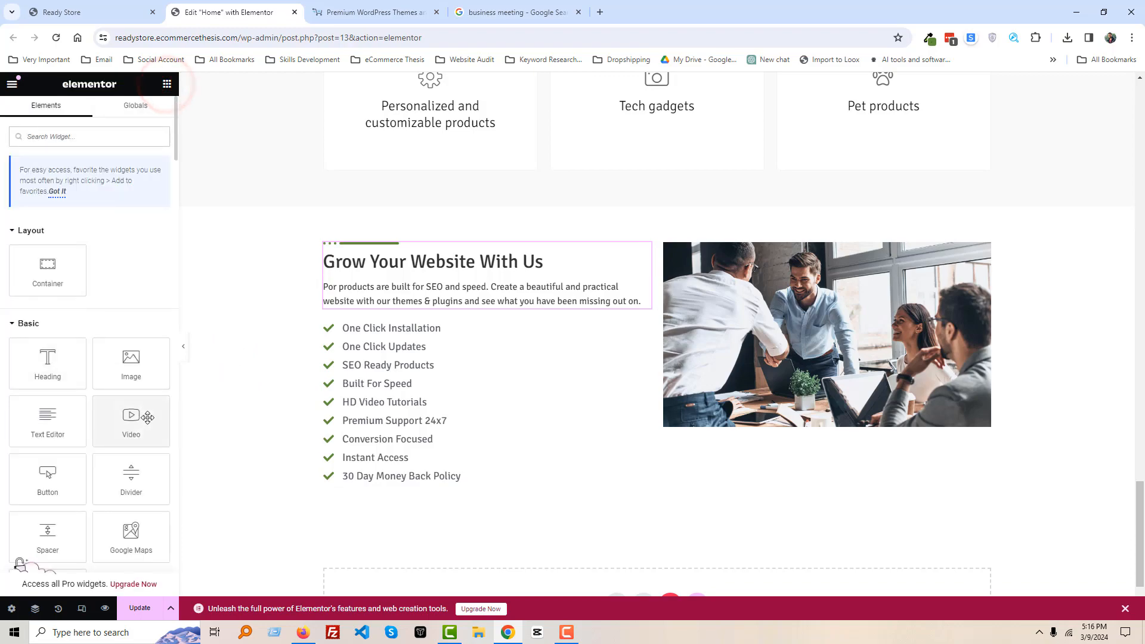
scroll(568, 204, "up", 1)
scroll(568, 204, "up", 15)
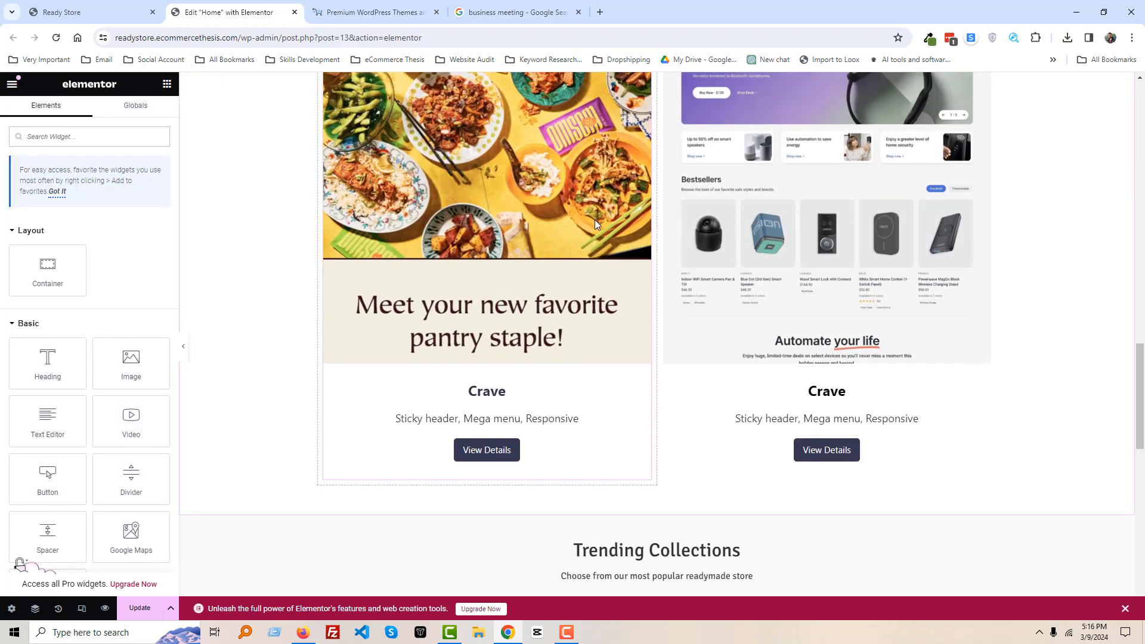
scroll(594, 221, "up", 11)
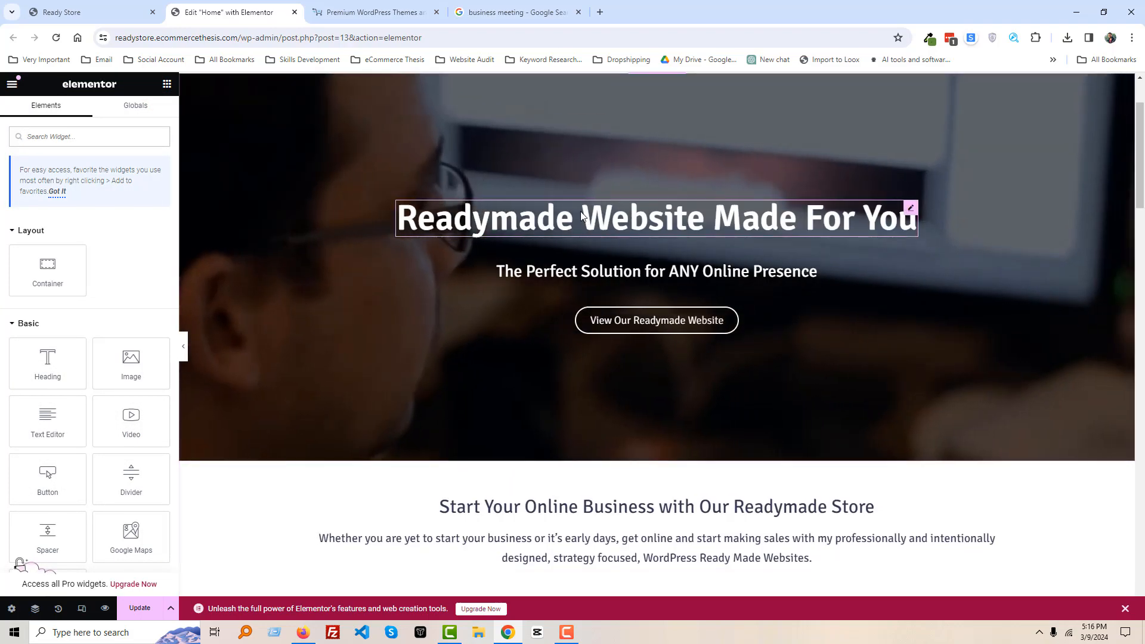
scroll(593, 221, "down", 7)
scroll(592, 159, "up", 1)
scroll(593, 158, "up", 5)
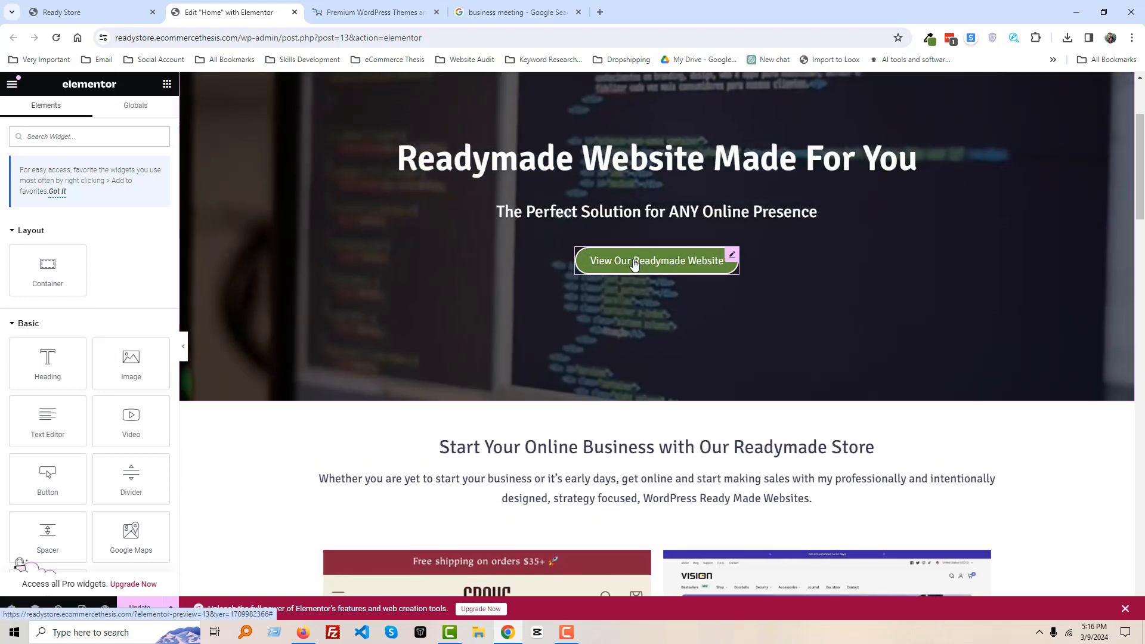
right_click(636, 261)
left_click(655, 319)
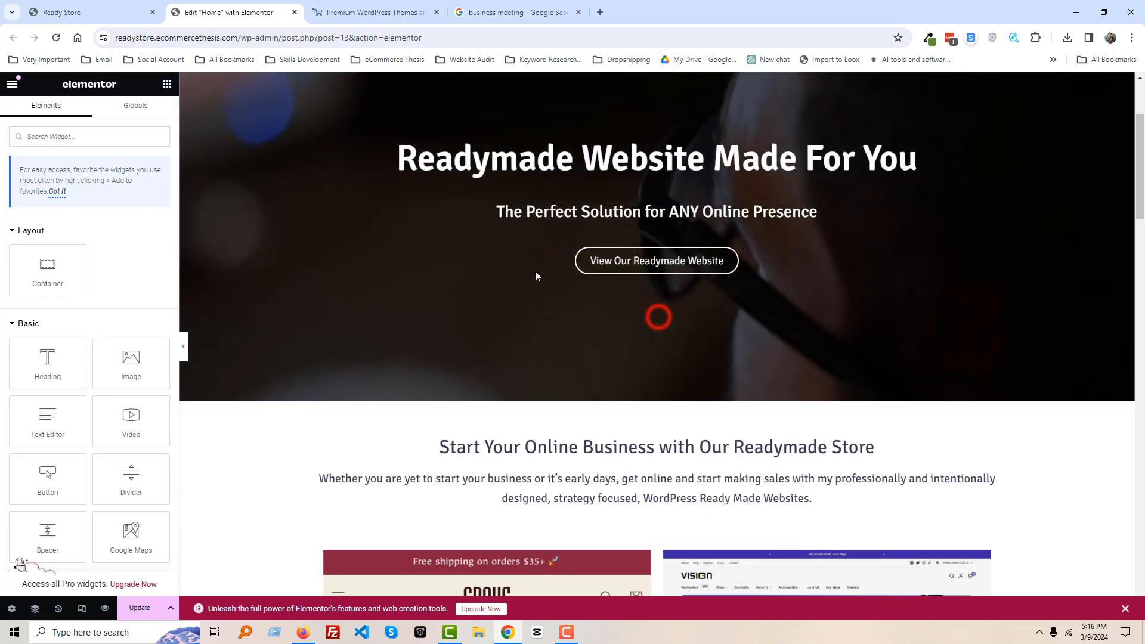
Step: Paste the copied button into the container below the business meeting image in the "Grow Your Website With Us" section
scroll(747, 291, "down", 9)
scroll(747, 291, "down", 15)
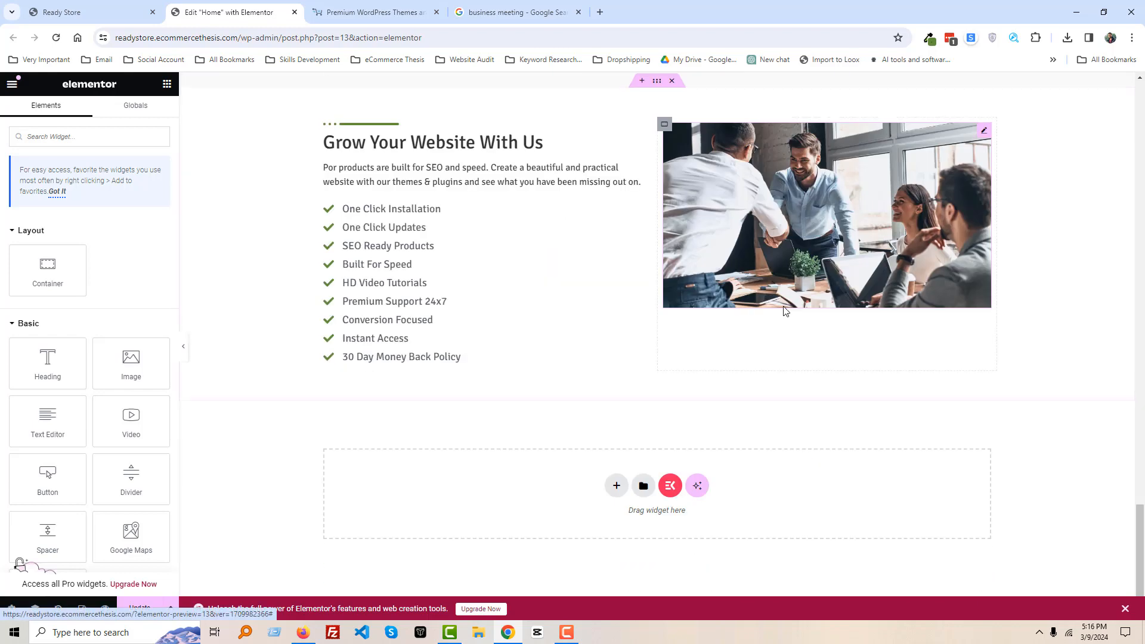
right_click(814, 340)
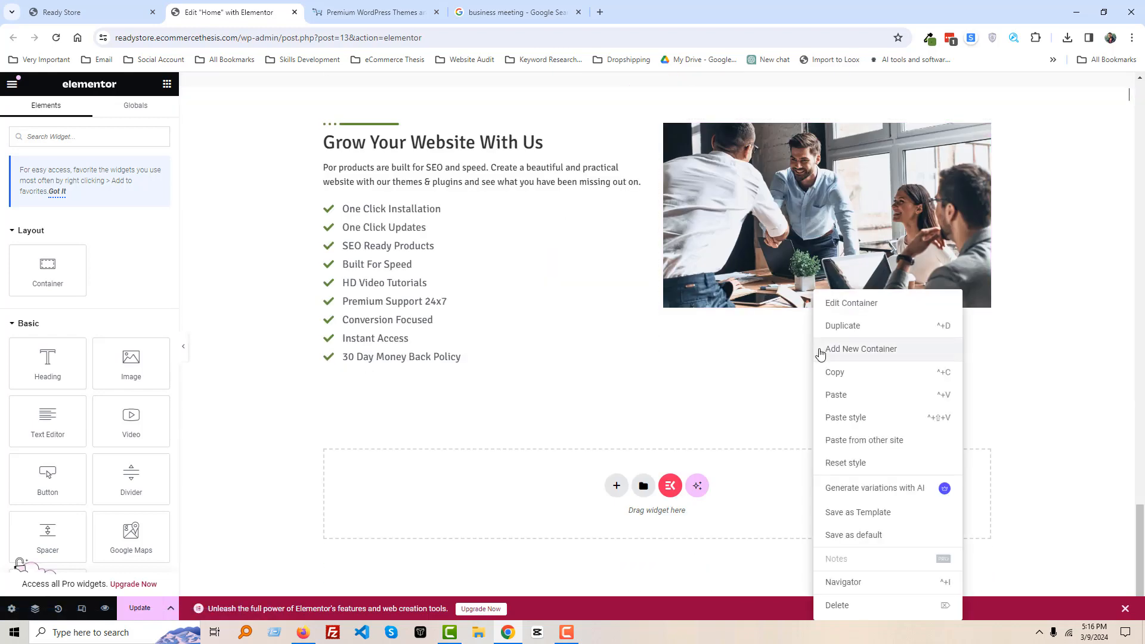
left_click(827, 396)
Step: Give the pasted button a classic background in fully opaque black, #000000
left_click(749, 337)
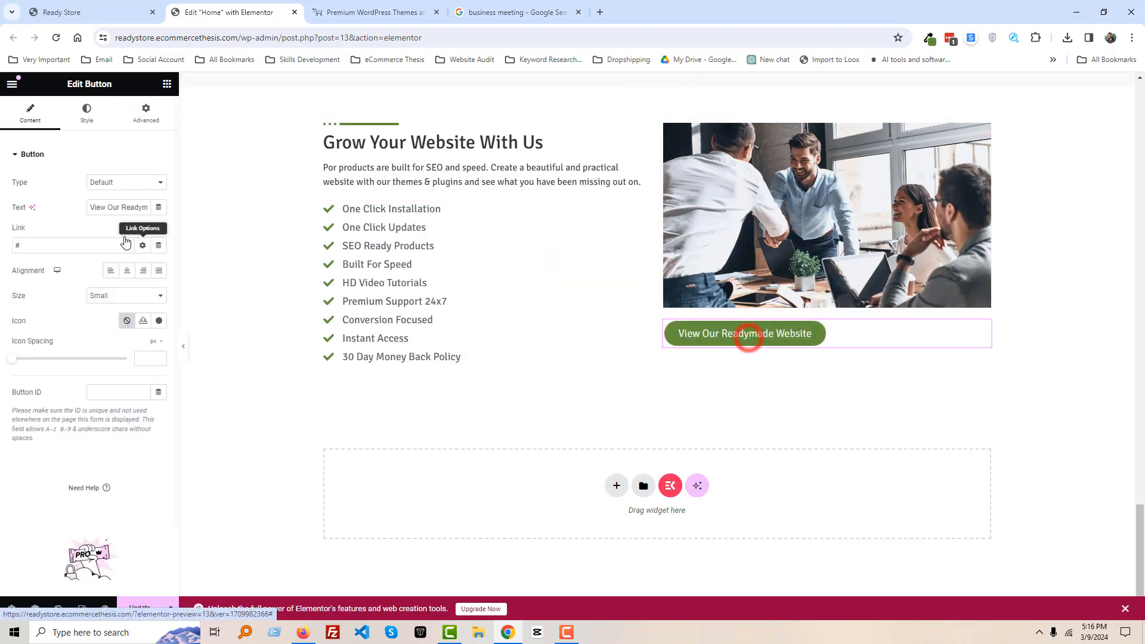
left_click(86, 114)
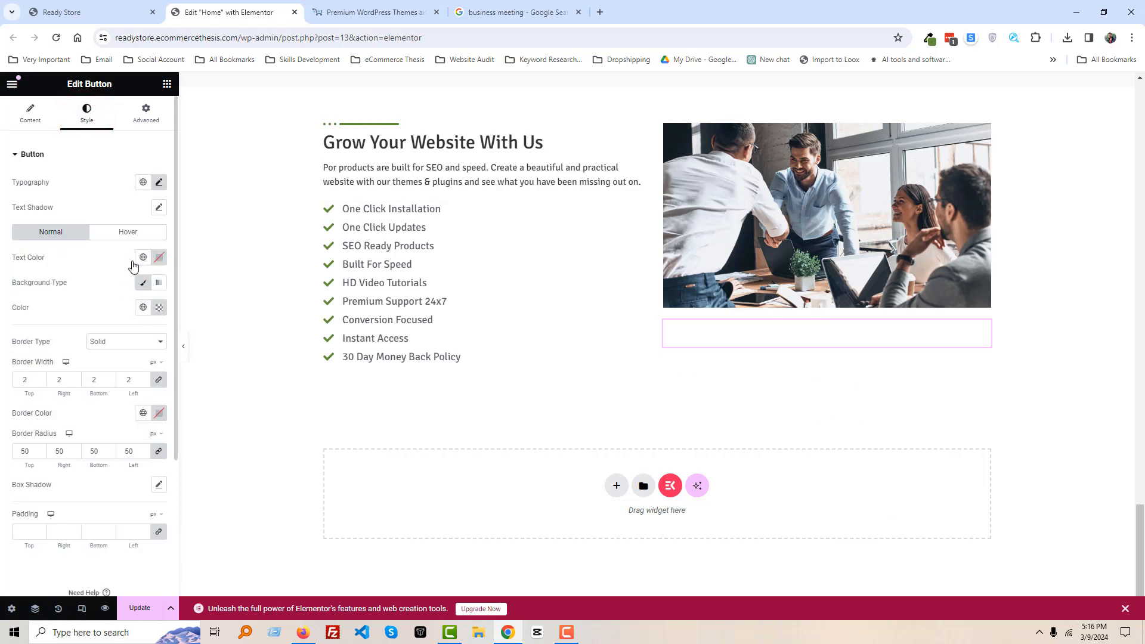
left_click(142, 284)
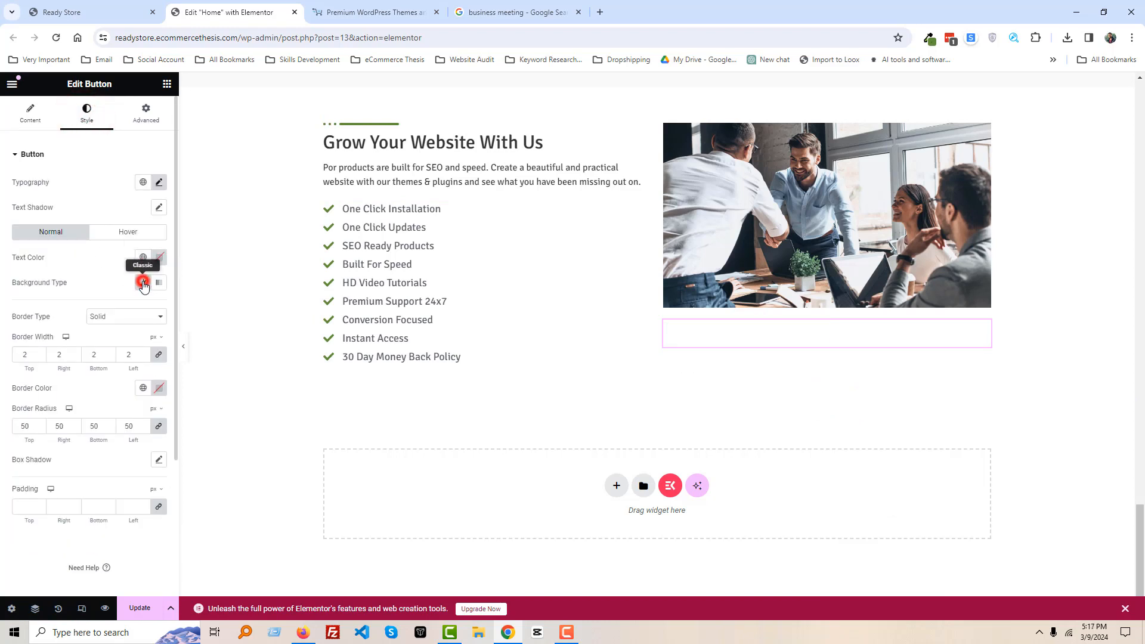
left_click(143, 285)
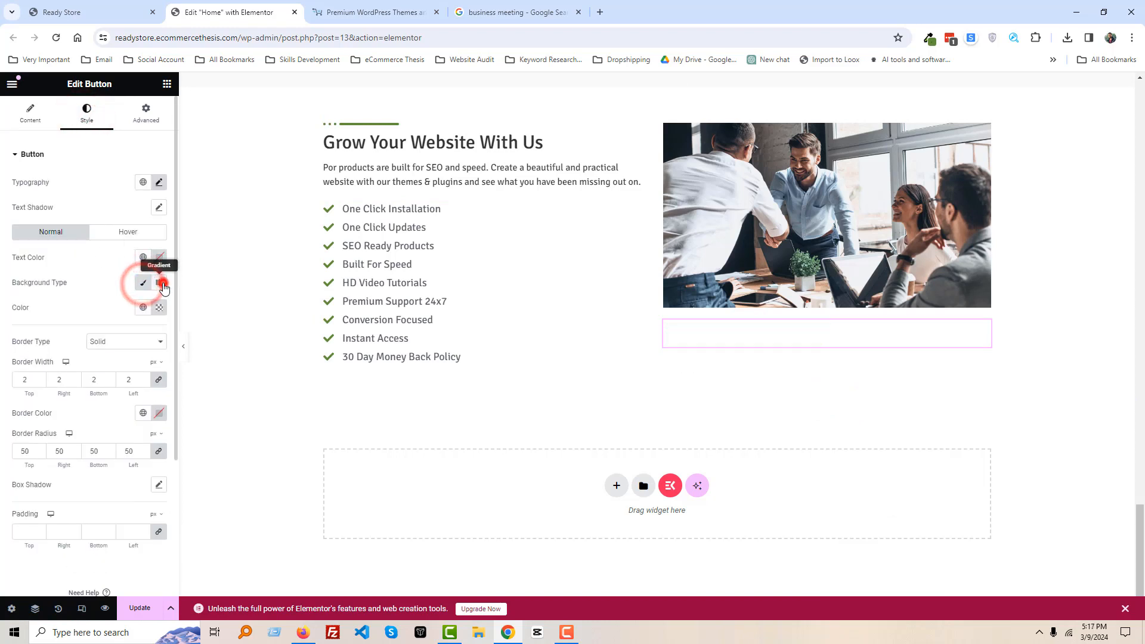
left_click(159, 283)
left_click(143, 284)
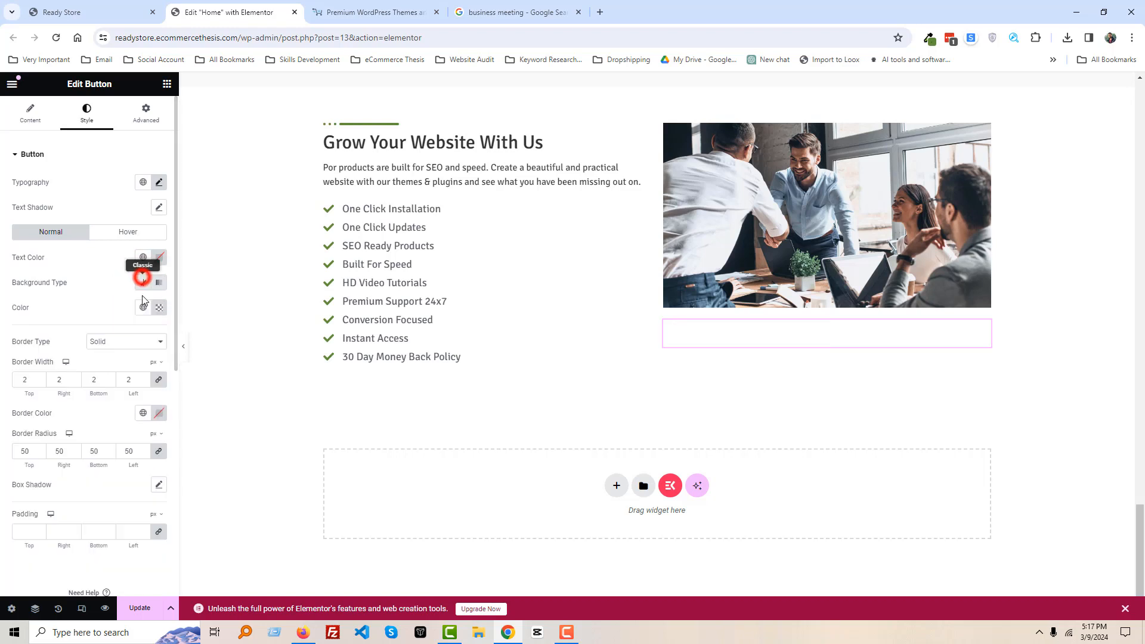
left_click(158, 307)
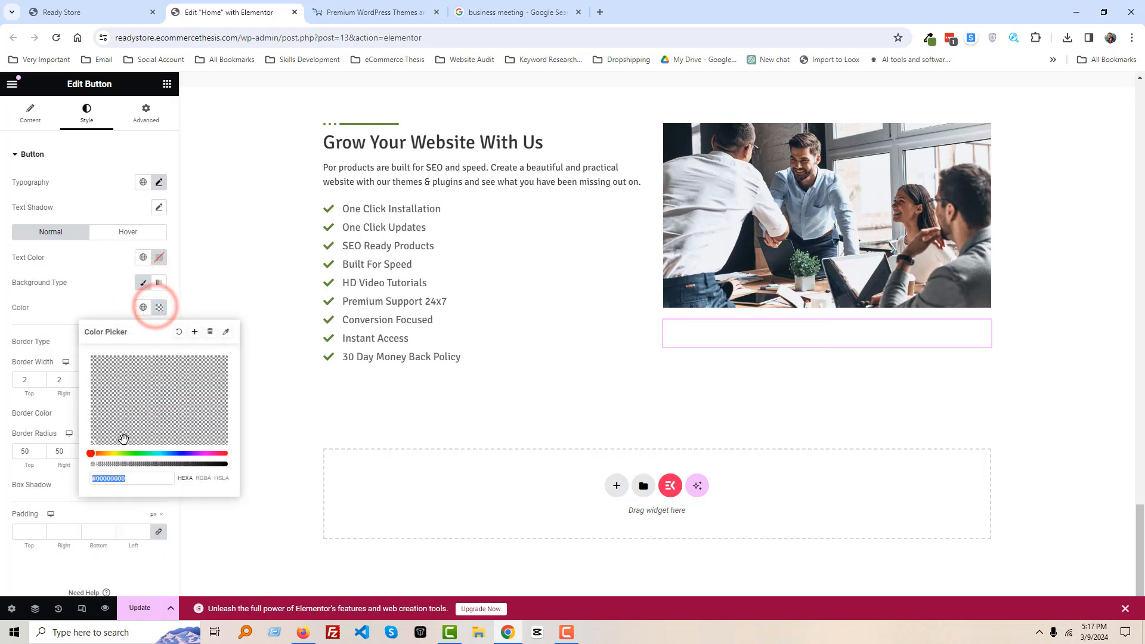
left_click_drag(93, 465, 246, 473)
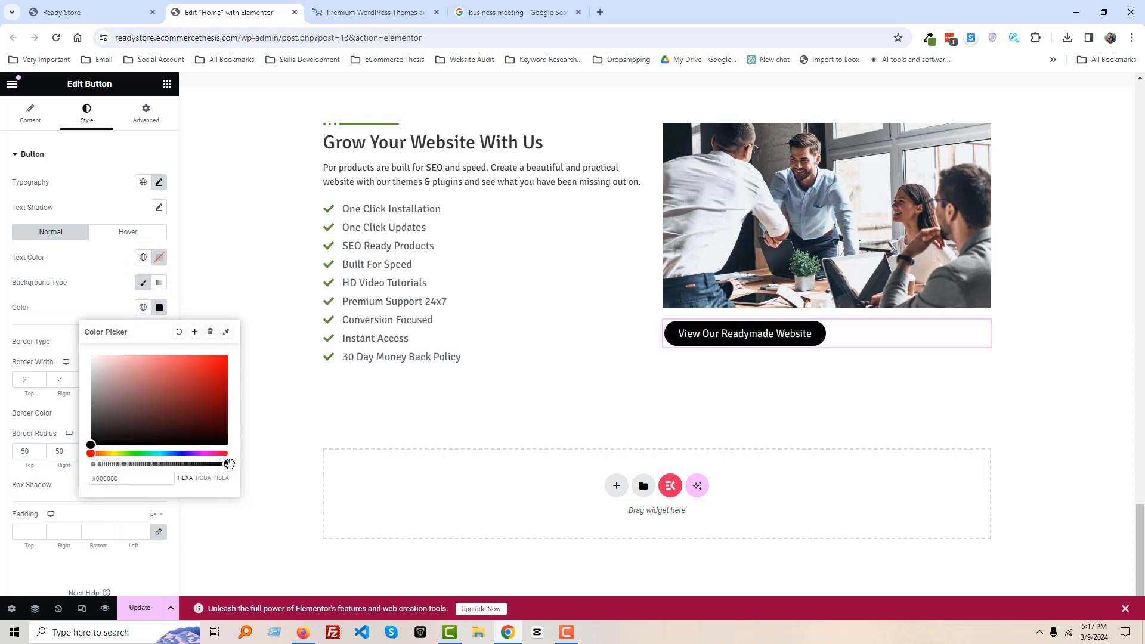
left_click(116, 303)
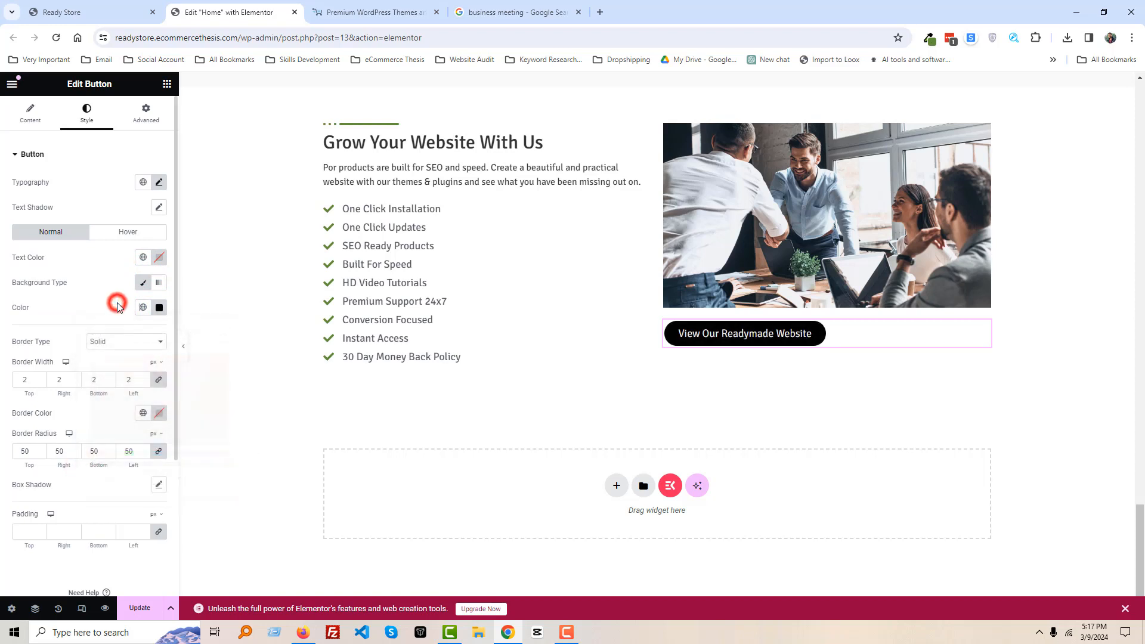
Step: Center the button in its column and set its border radius to 5 px on all corners
left_click(27, 115)
left_click(126, 270)
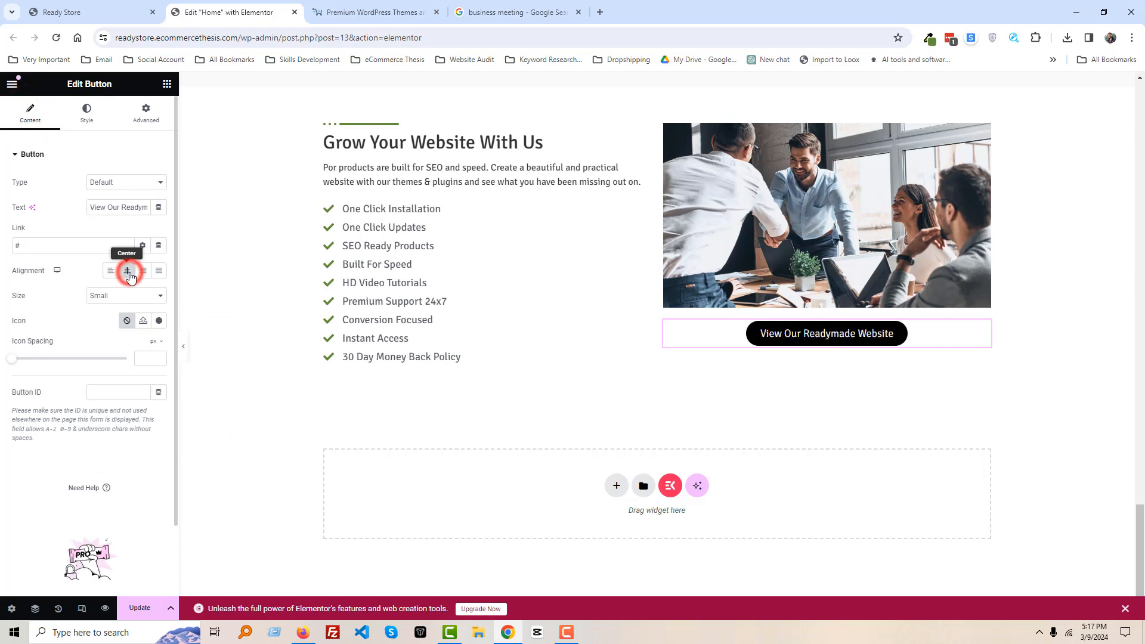
left_click(89, 113)
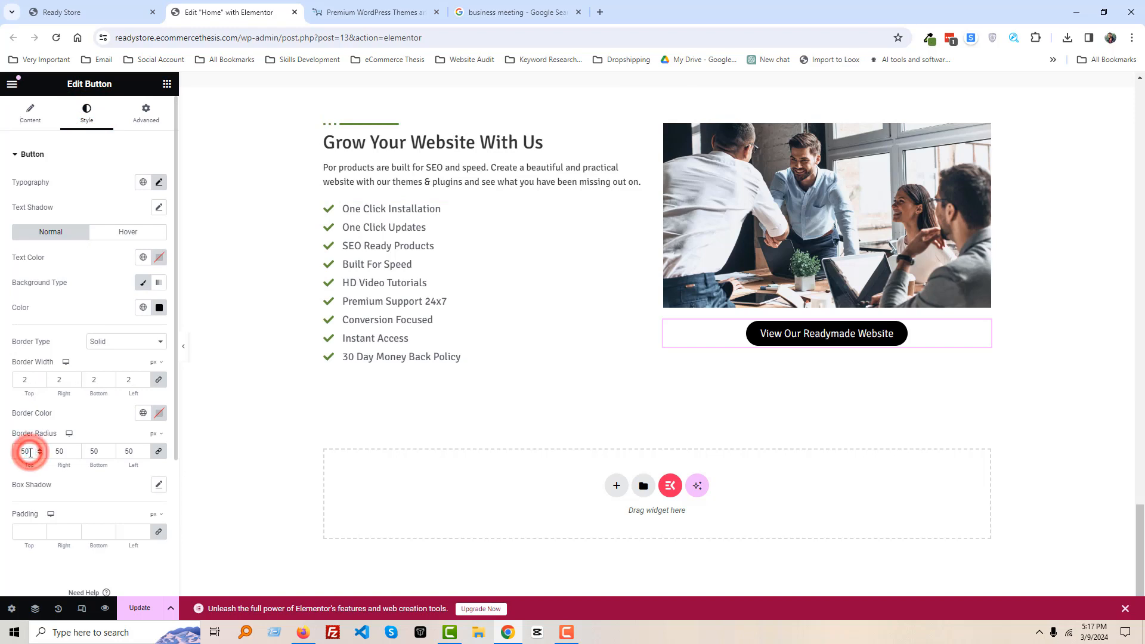
key("BackSpace")
key("BackSpace")
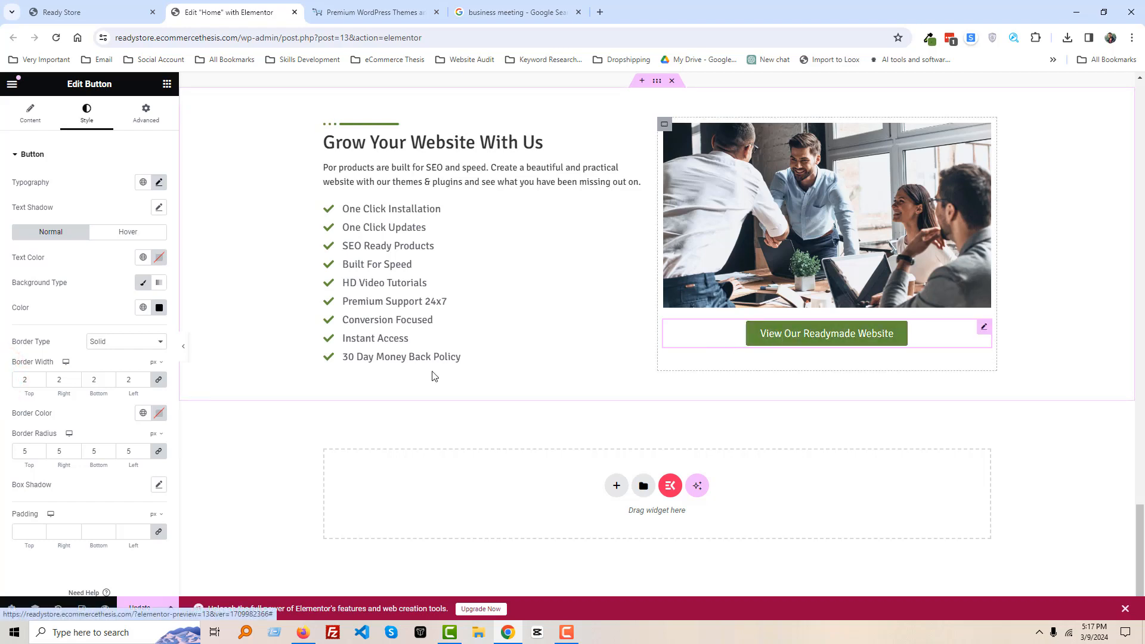
Step: Review the layout of the "Grow Your Website With Us" section, checking its feature list, image and button
scroll(433, 409, "up", 1)
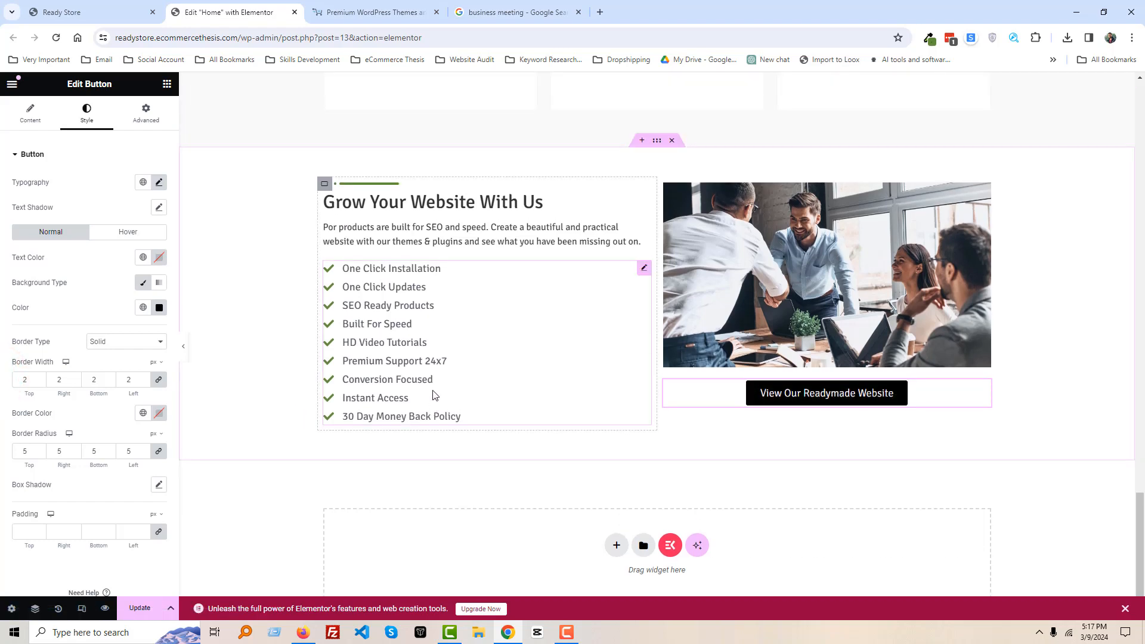
scroll(381, 334, "down", 1)
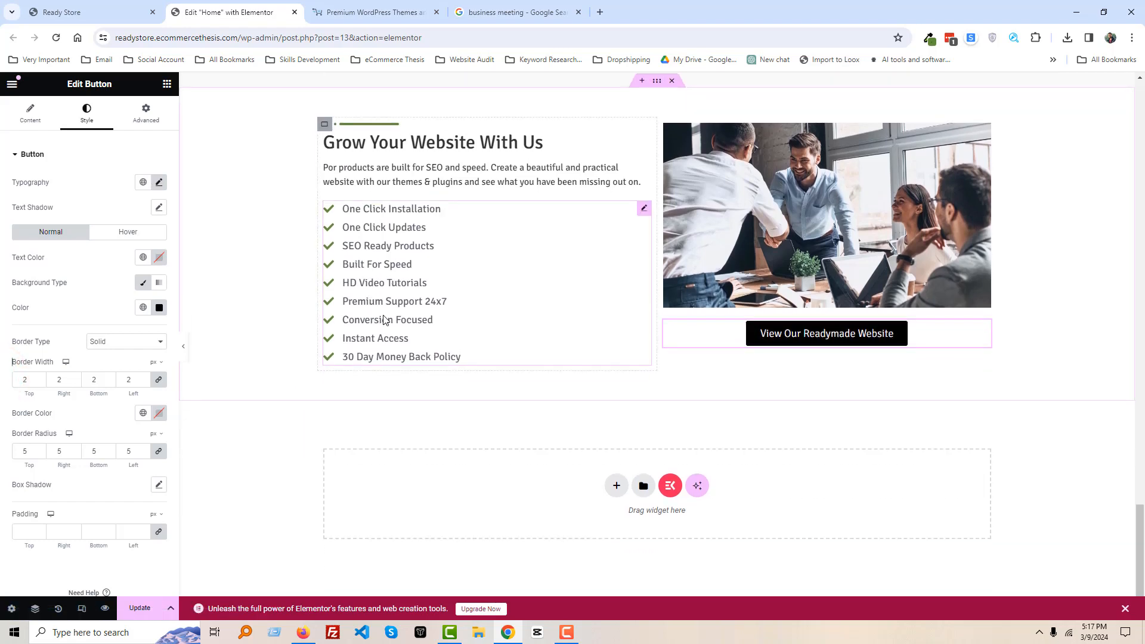
scroll(705, 324, "up", 2)
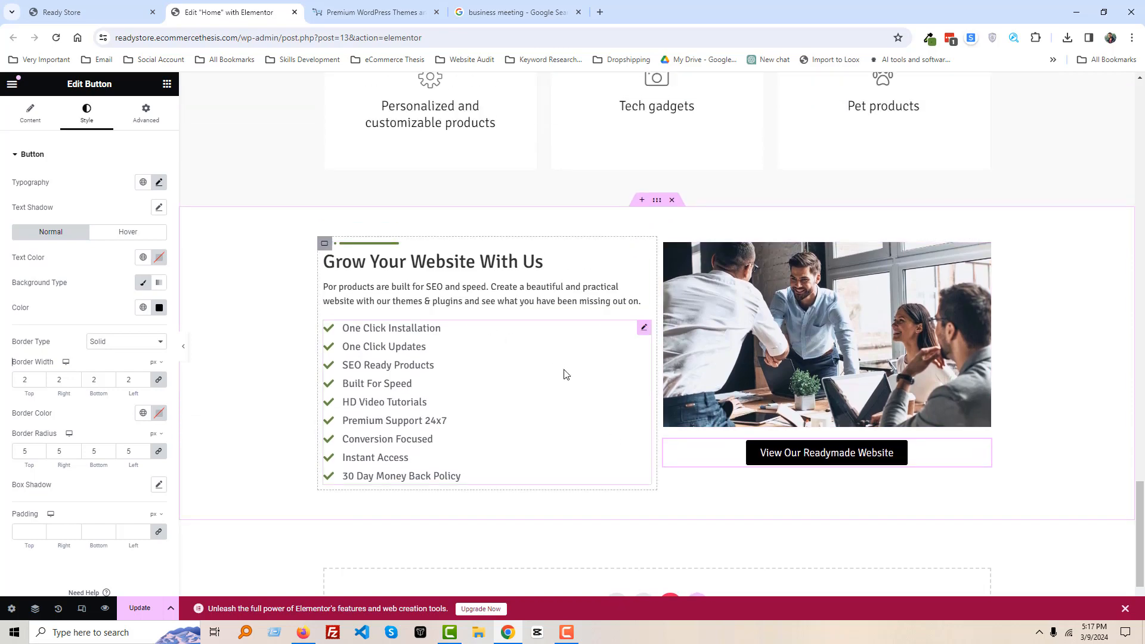
scroll(659, 411, "down", 2)
scroll(670, 338, "up", 2)
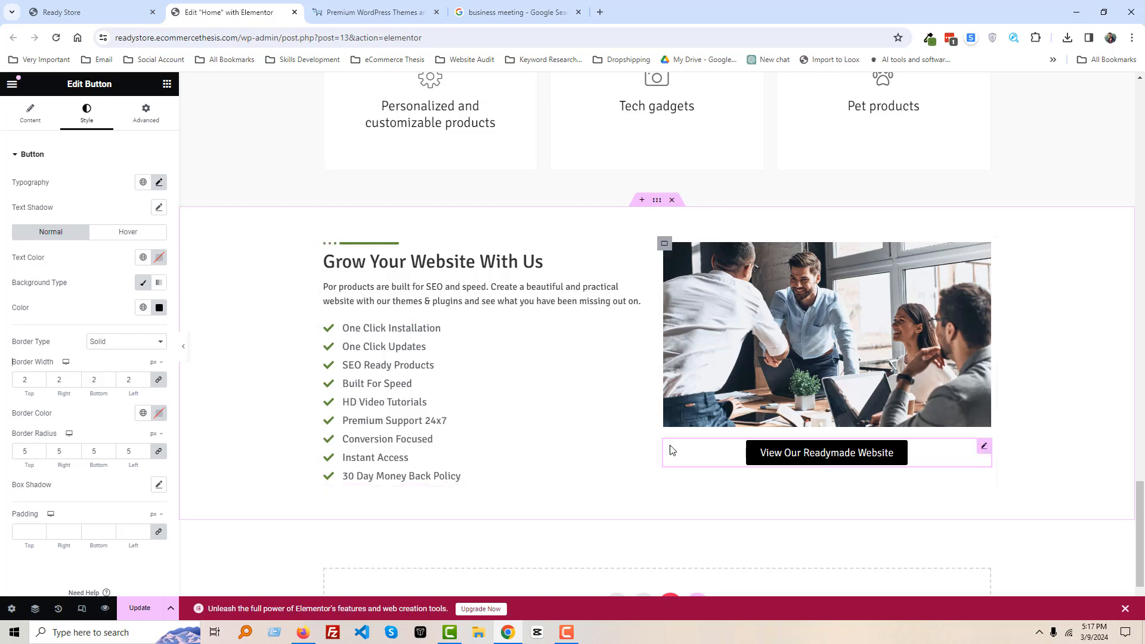
scroll(674, 450, "down", 2)
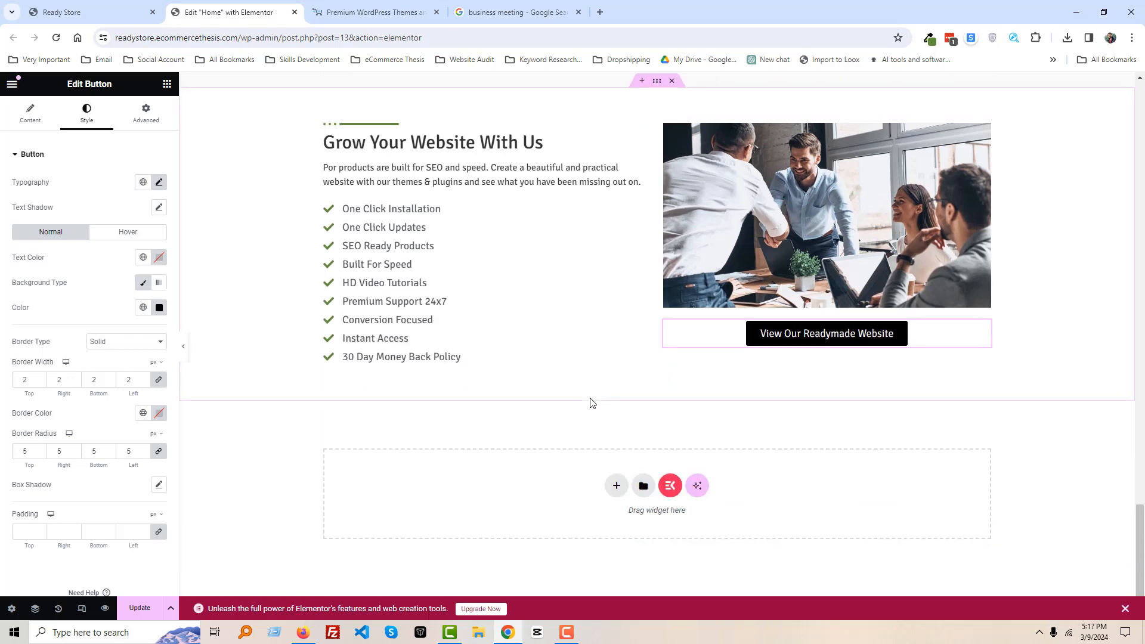
scroll(592, 404, "up", 4)
scroll(593, 404, "down", 3)
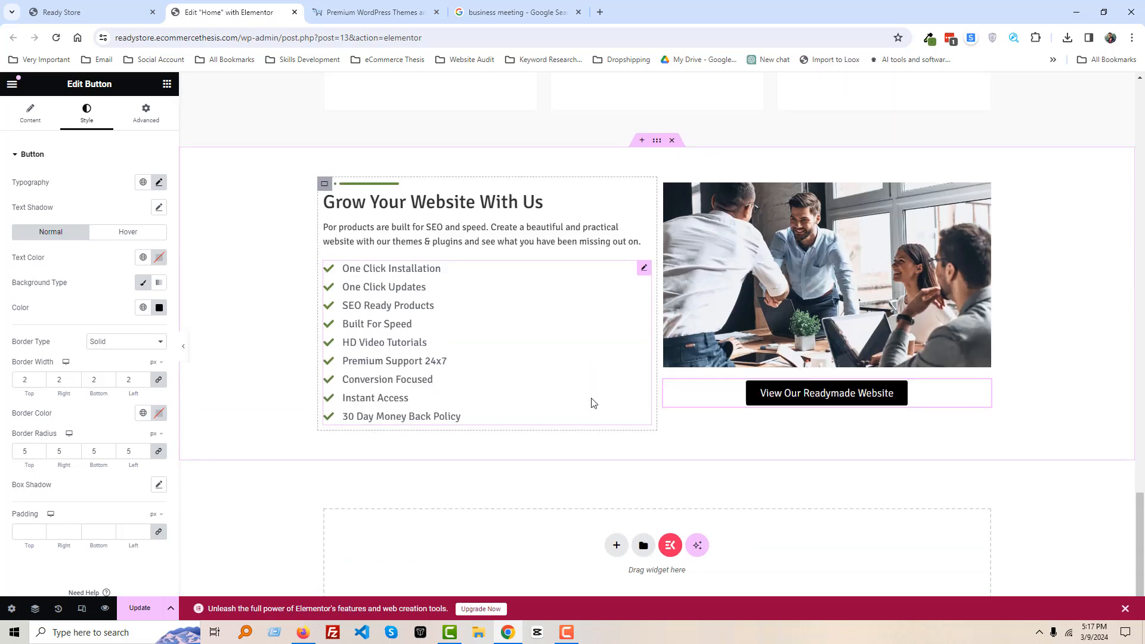